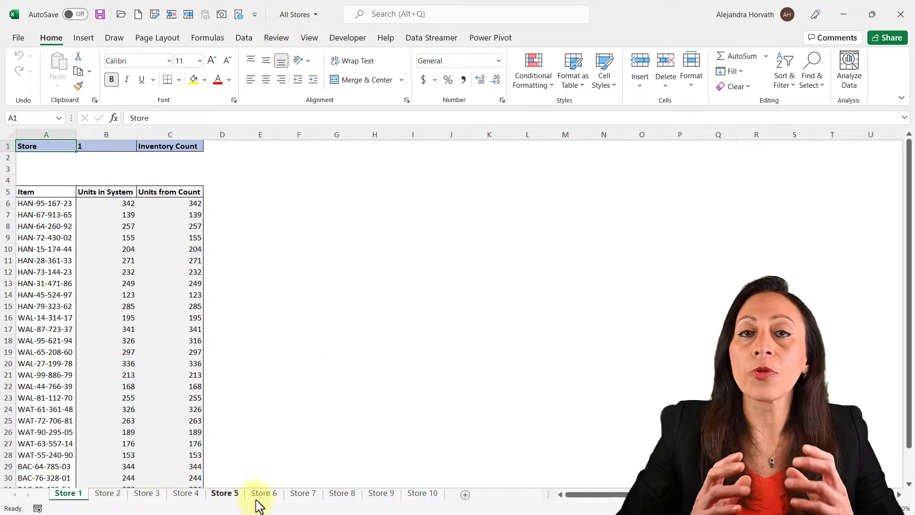
- Look through the Store 2 to Store 5 sheets to compare how their inventory tables are laid out
{"action": "left_click", "coordinate": [108, 494]}
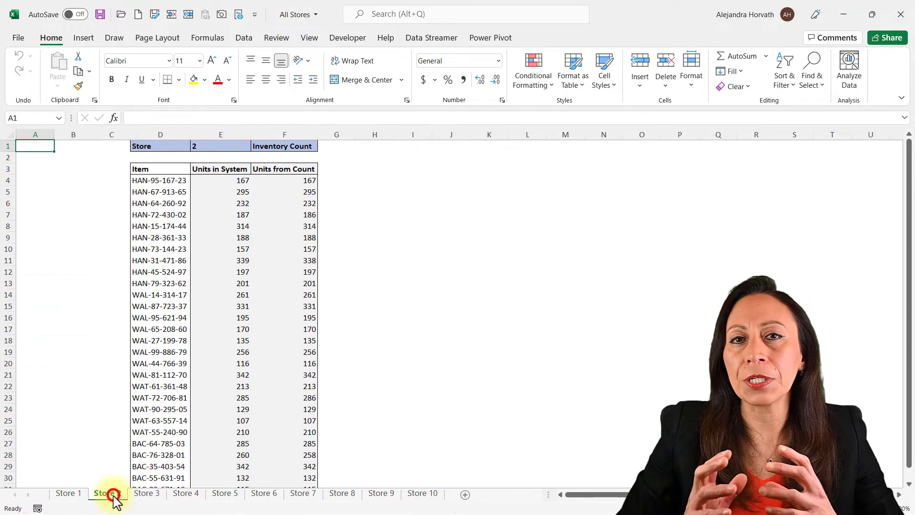
{"action": "left_click", "coordinate": [140, 495]}
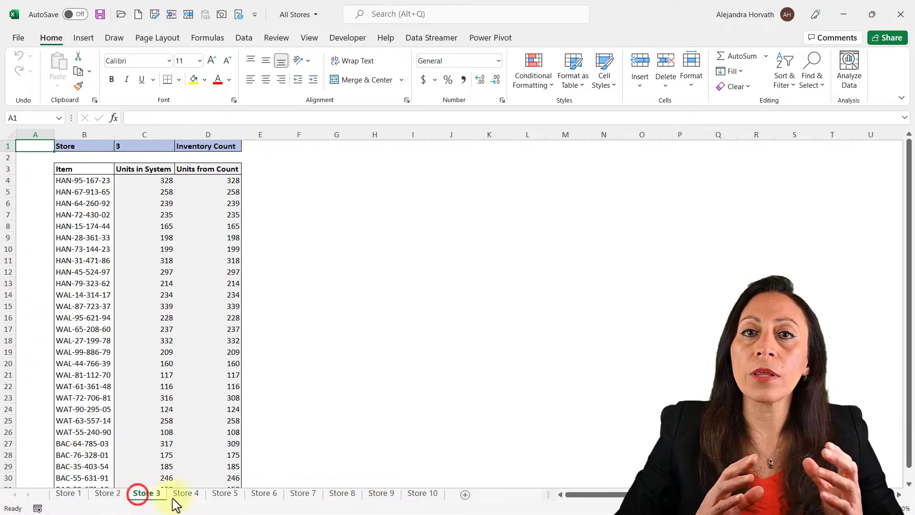
{"action": "left_click", "coordinate": [180, 495]}
{"action": "left_click", "coordinate": [227, 500]}
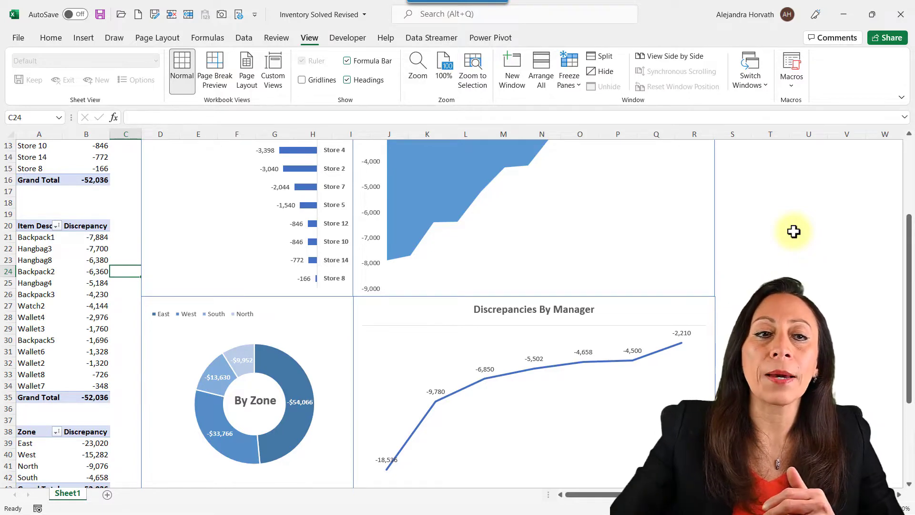
- Review the discrepancy charts by store, product, zone and manager in the Inventory Solved Revised workbook
{"action": "scroll", "coordinate": [151, 331], "scroll_direction": "up", "scroll_amount": 4}
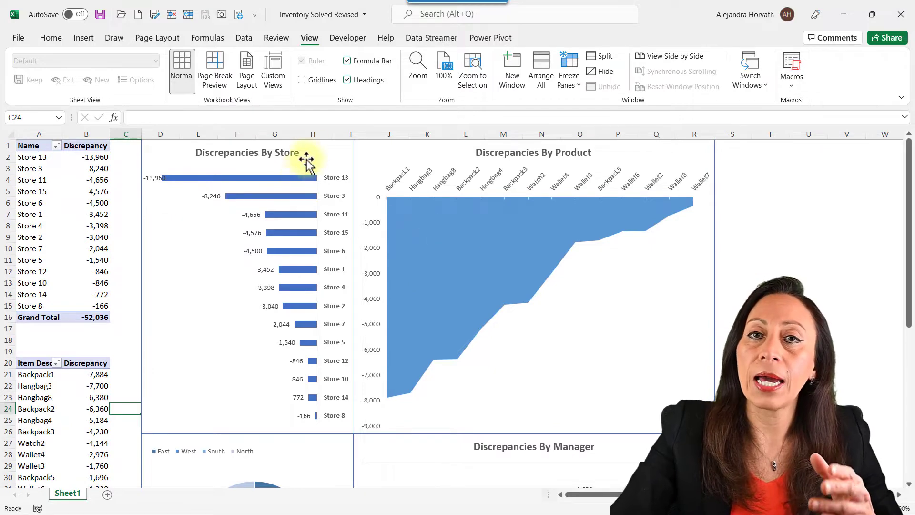
{"action": "scroll", "coordinate": [516, 250], "scroll_direction": "down", "scroll_amount": 1}
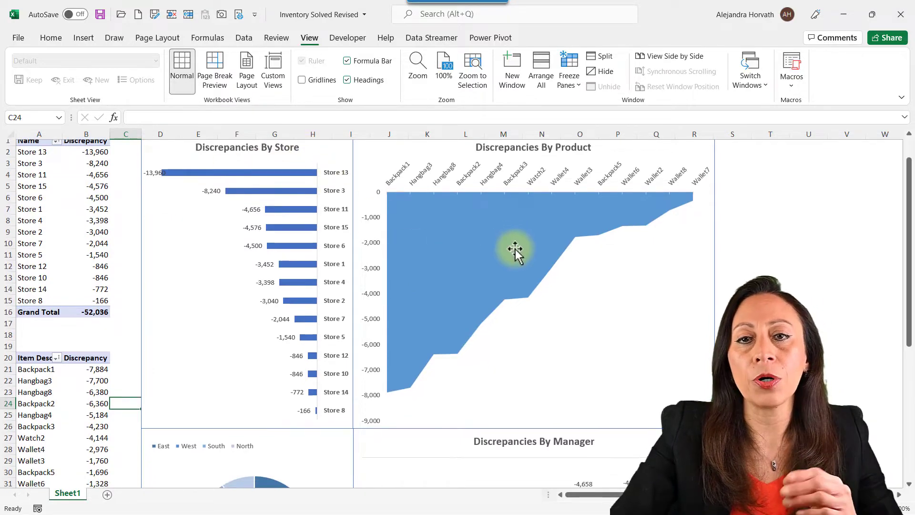
{"action": "scroll", "coordinate": [516, 251], "scroll_direction": "down", "scroll_amount": 4}
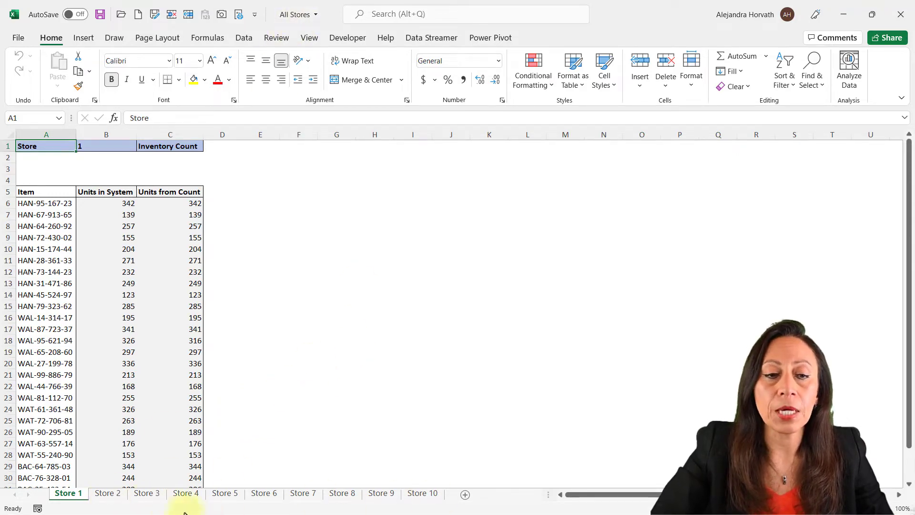
- Check where the inventory table starts on the Store 2 to Store 5 sheets and close the All Stores workbook
{"action": "left_click", "coordinate": [112, 496]}
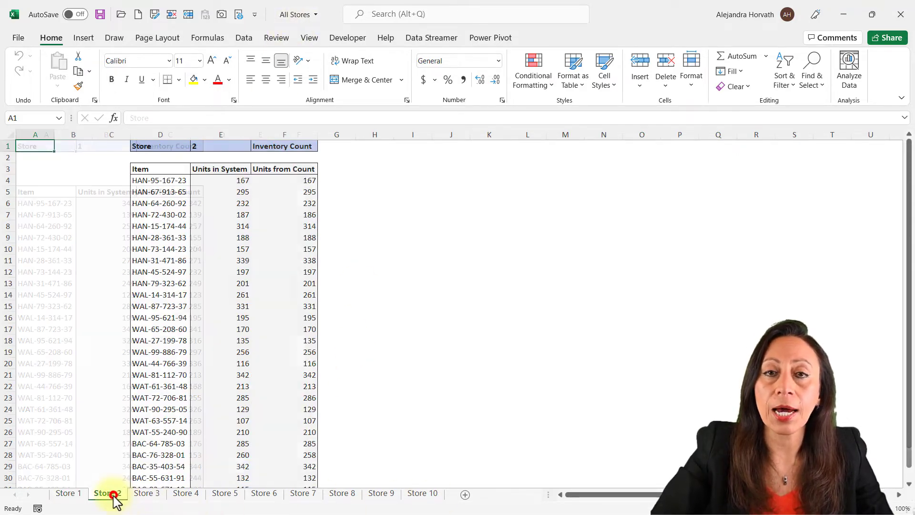
{"action": "left_click", "coordinate": [140, 497]}
{"action": "left_click", "coordinate": [184, 496]}
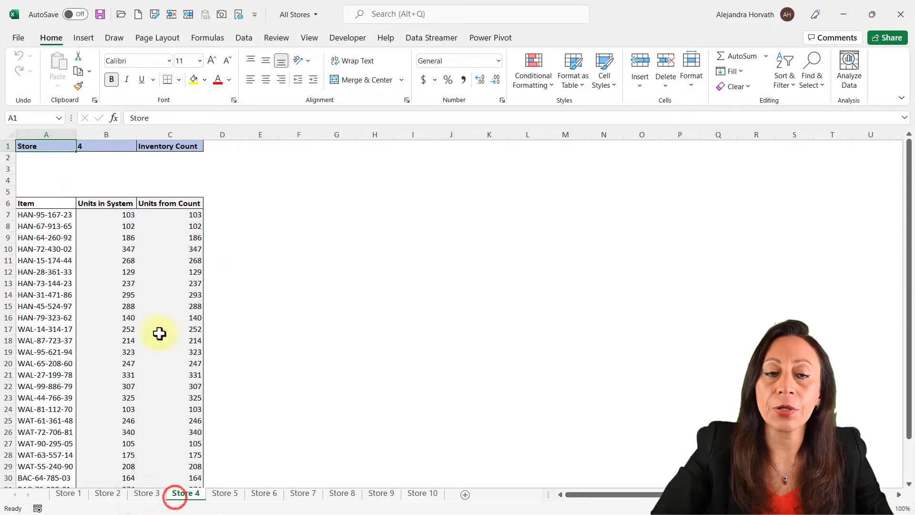
{"action": "left_click", "coordinate": [226, 499]}
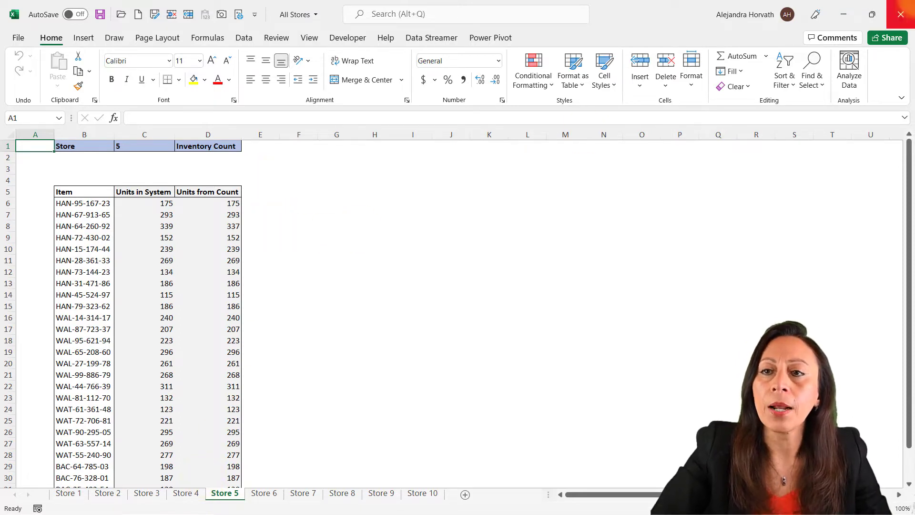
{"action": "left_click", "coordinate": [901, 14]}
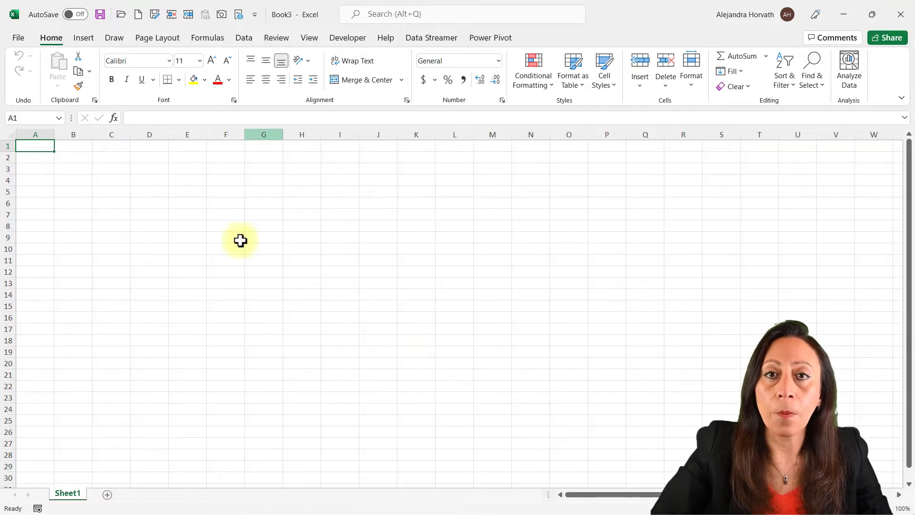
- Connect the blank workbook to the All Stores Excel file in the Stores Info folder as a data source
{"action": "left_click", "coordinate": [244, 39]}
{"action": "left_click", "coordinate": [33, 86]}
{"action": "left_click", "coordinate": [29, 102]}
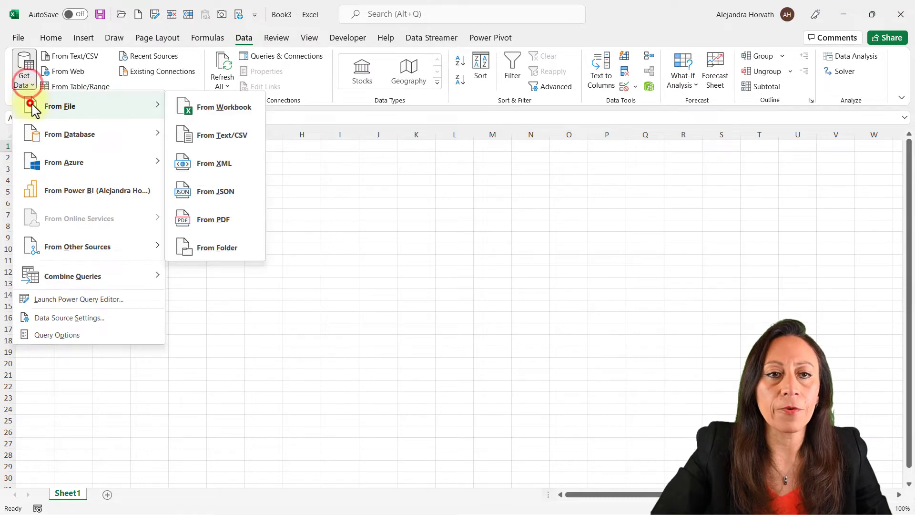
{"action": "left_click", "coordinate": [210, 106]}
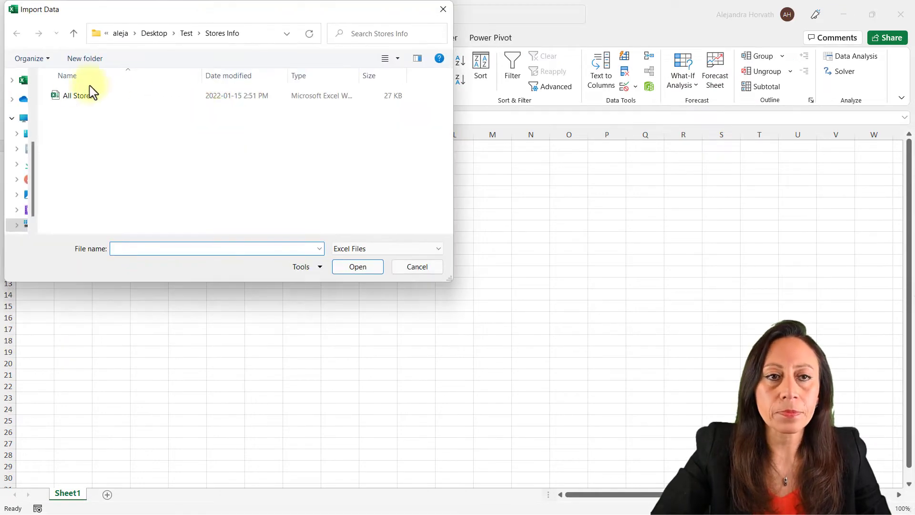
{"action": "double_click", "coordinate": [72, 96]}
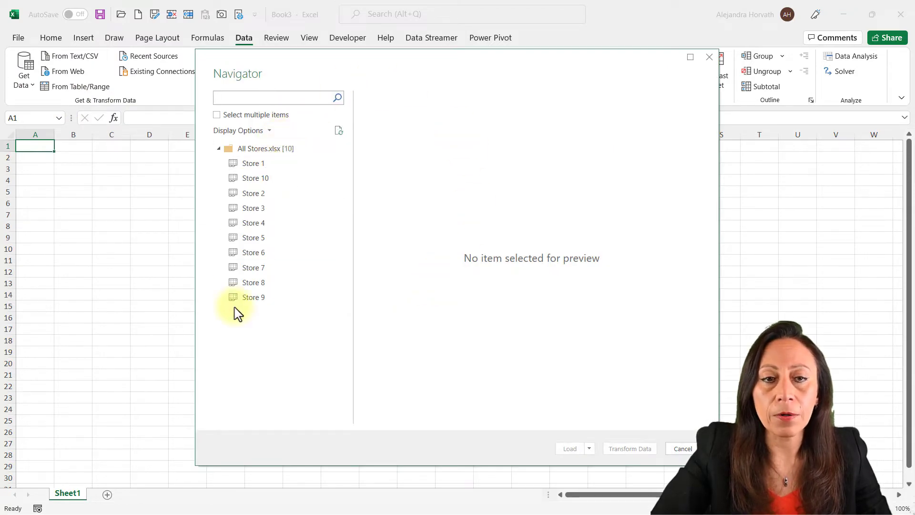
- Choose the Store 1 sheet from All Stores.xlsx and open it in the Power Query Editor for transformation
{"action": "left_click", "coordinate": [254, 164]}
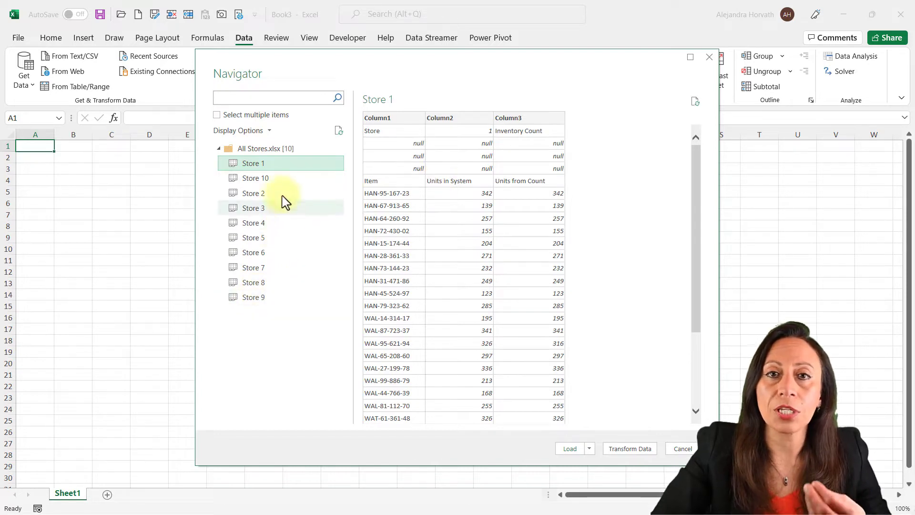
{"action": "left_click", "coordinate": [300, 162]}
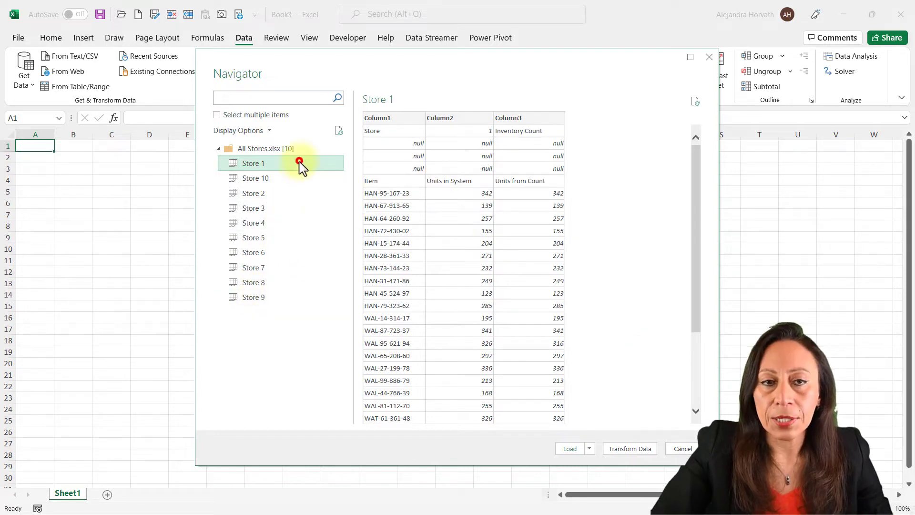
{"action": "left_click", "coordinate": [652, 453]}
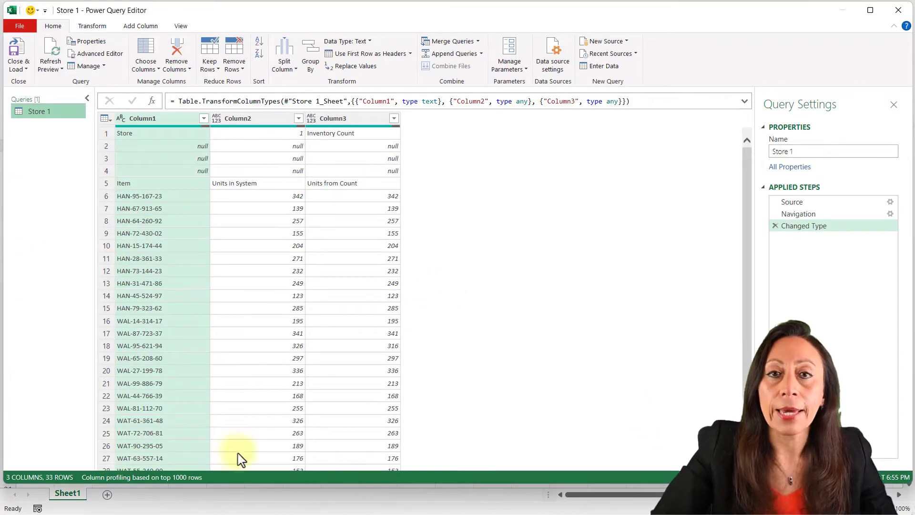
- Rename the Store 1 query as fxAllSheets and delete its Changed Type step
{"action": "left_click", "coordinate": [57, 113]}
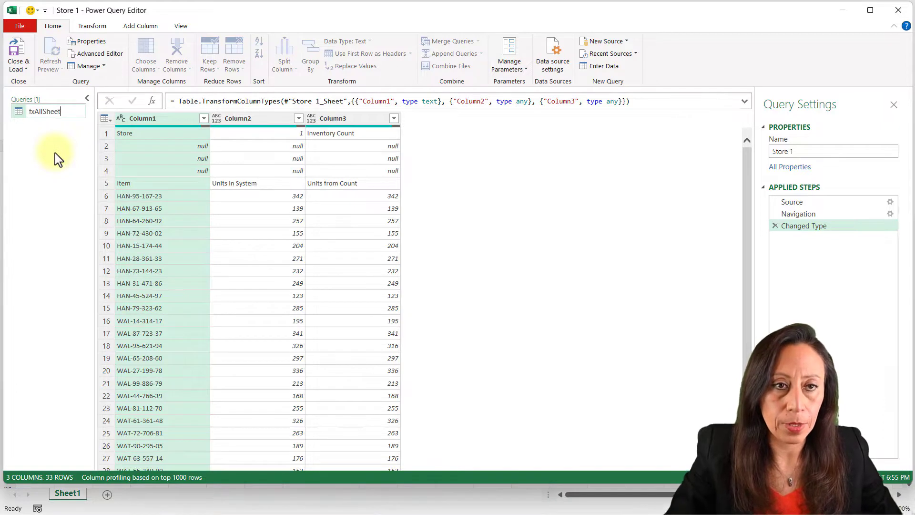
{"action": "type", "text": "s"}
{"action": "key", "text": "Return"}
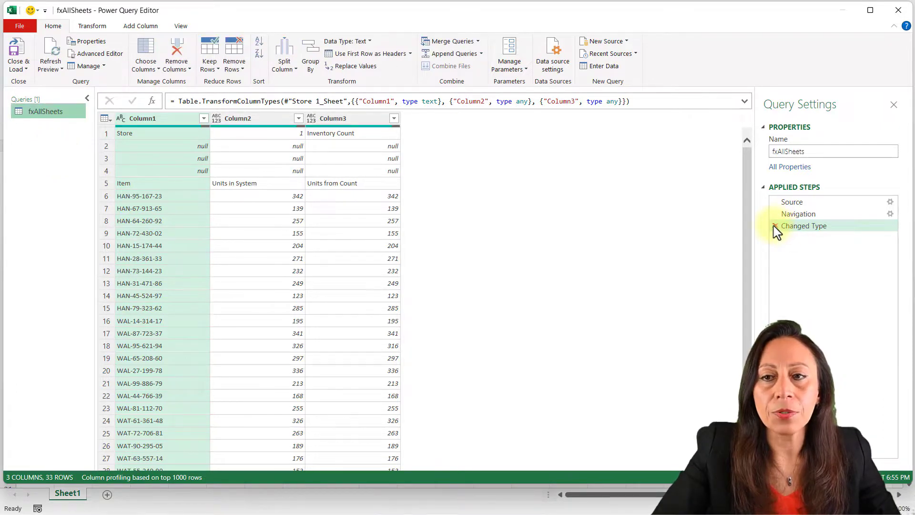
{"action": "left_click", "coordinate": [775, 226]}
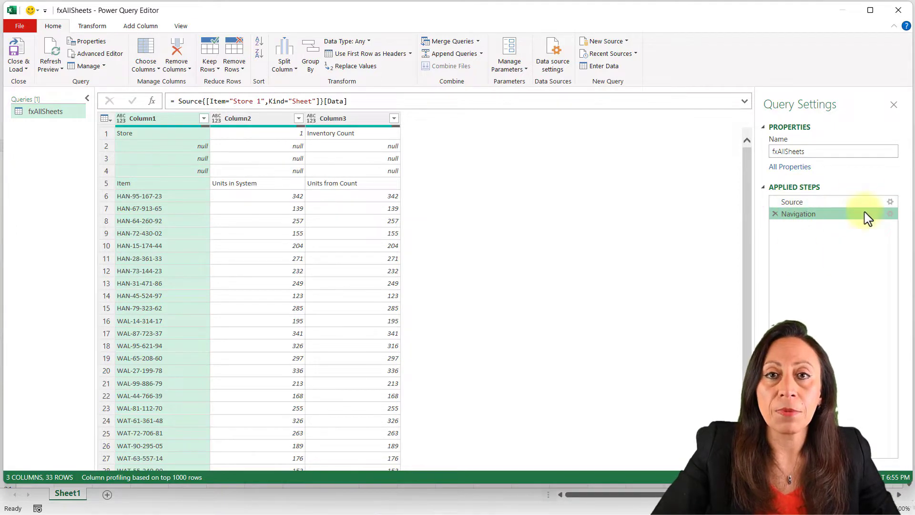
- Insert a custom step after the Navigation step and name it Base
{"action": "right_click", "coordinate": [818, 221]}
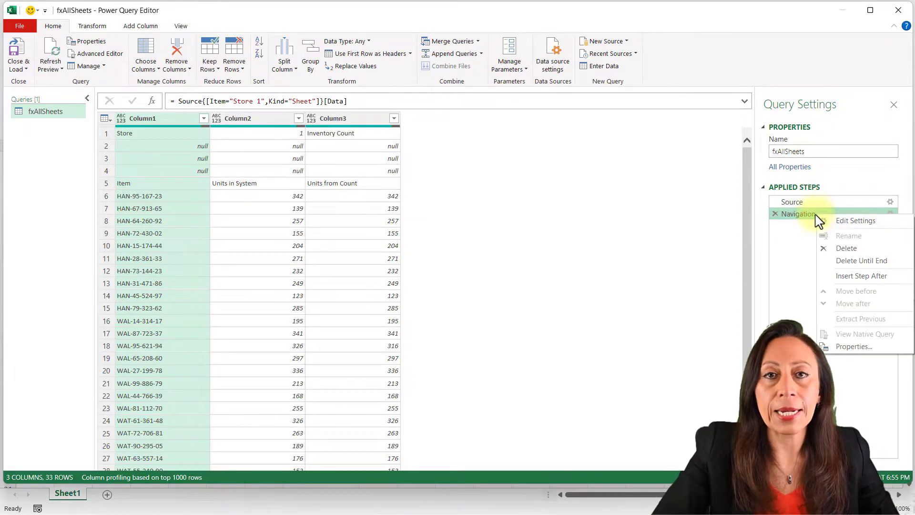
{"action": "left_click", "coordinate": [904, 282]}
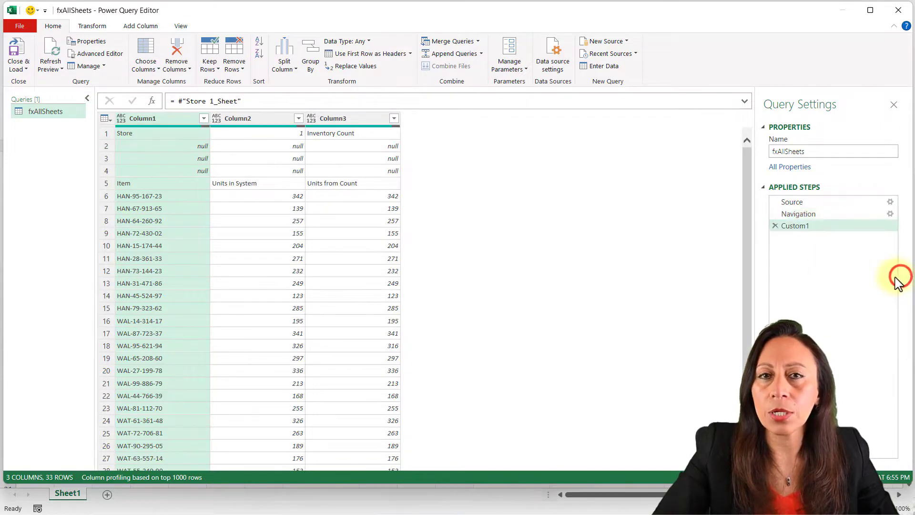
{"action": "left_click", "coordinate": [818, 227]}
{"action": "key", "text": "F2"}
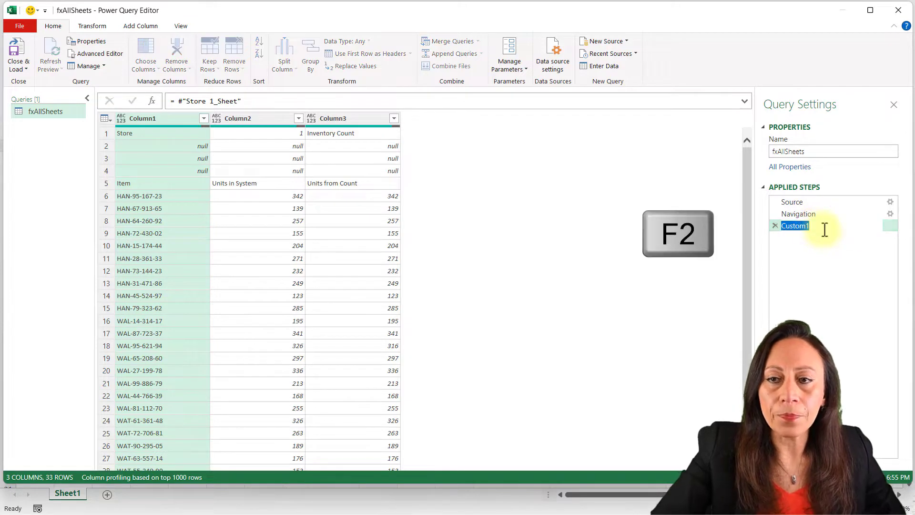
{"action": "type", "text": "Base"}
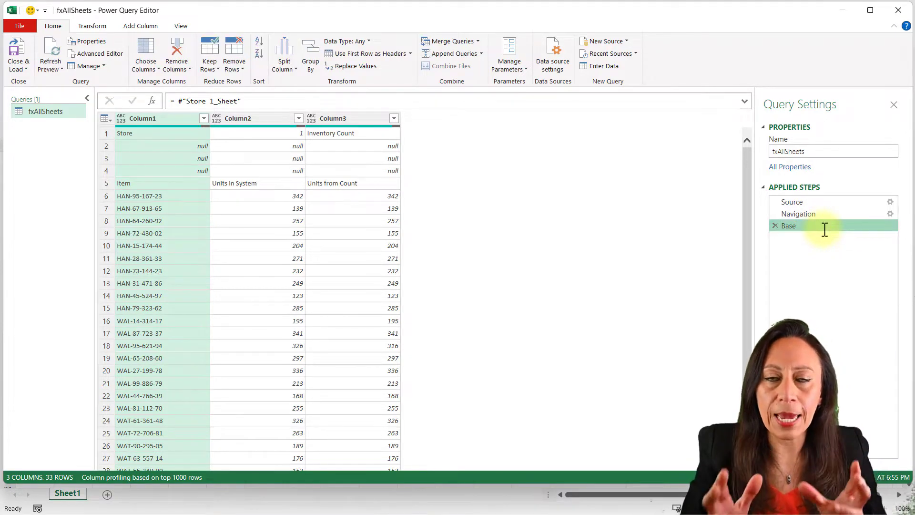
- Add an index column starting from 1 to the Base table
{"action": "left_click", "coordinate": [257, 183]}
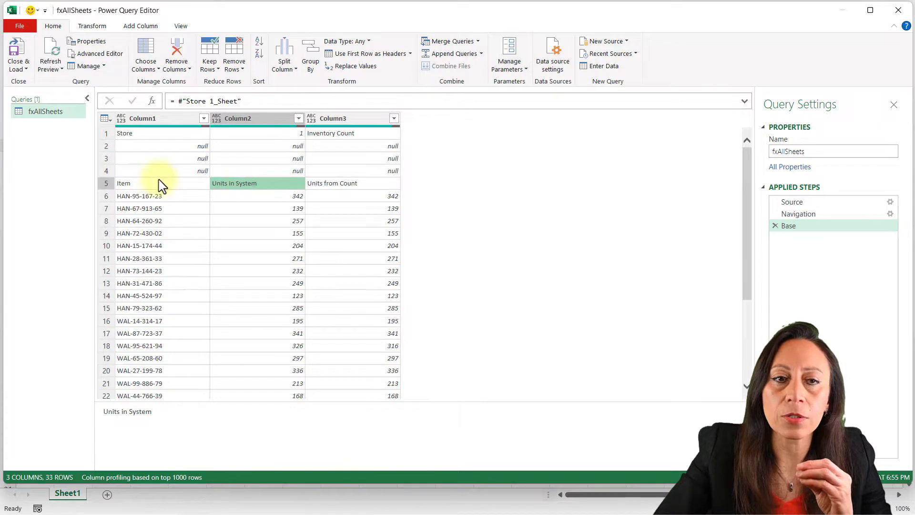
{"action": "left_click", "coordinate": [347, 183]}
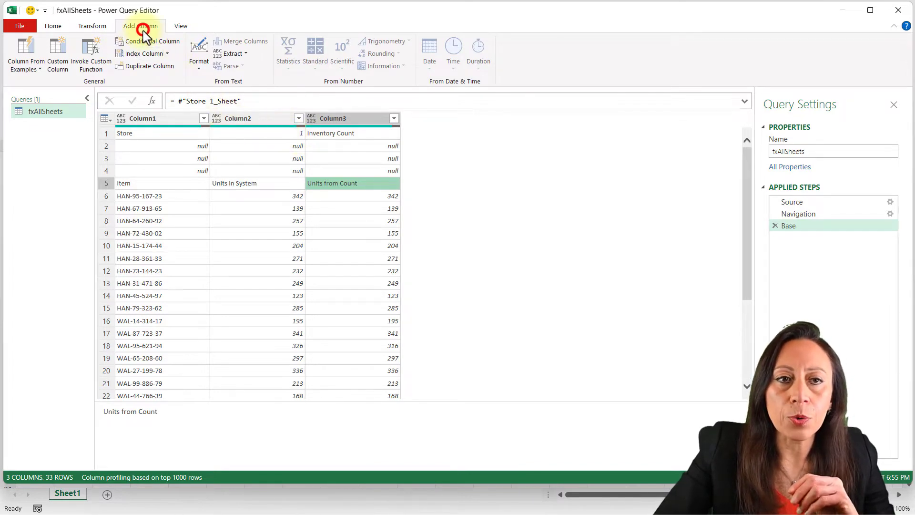
{"action": "left_click", "coordinate": [166, 54]}
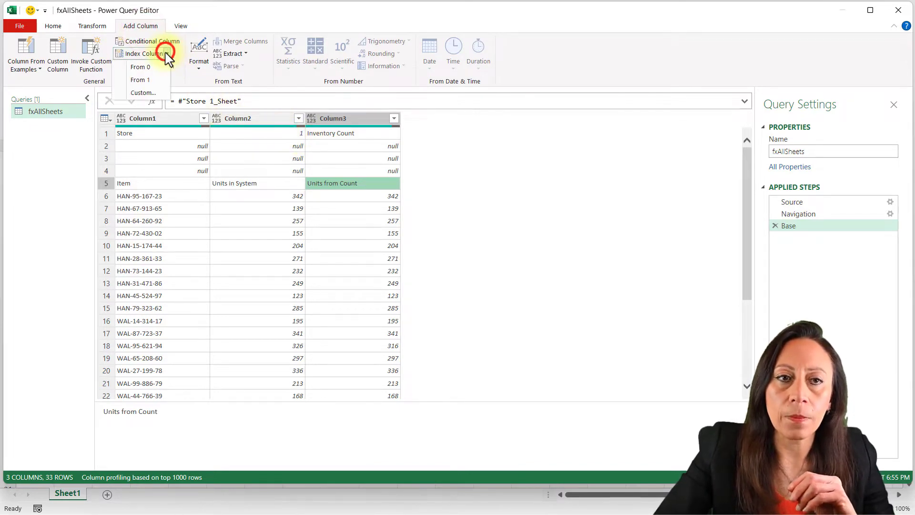
{"action": "left_click", "coordinate": [152, 79]}
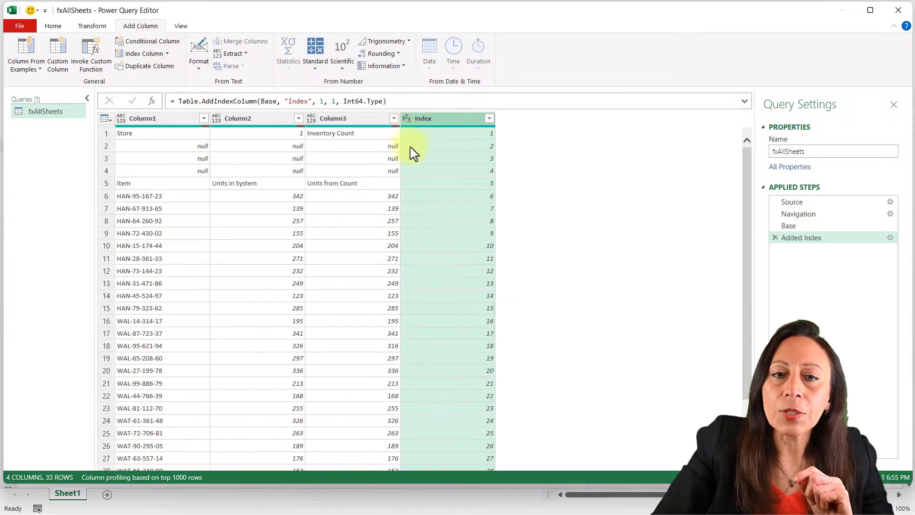
- Filter Column1 to keep only the header row whose text equals Item
{"action": "left_click", "coordinate": [397, 185]}
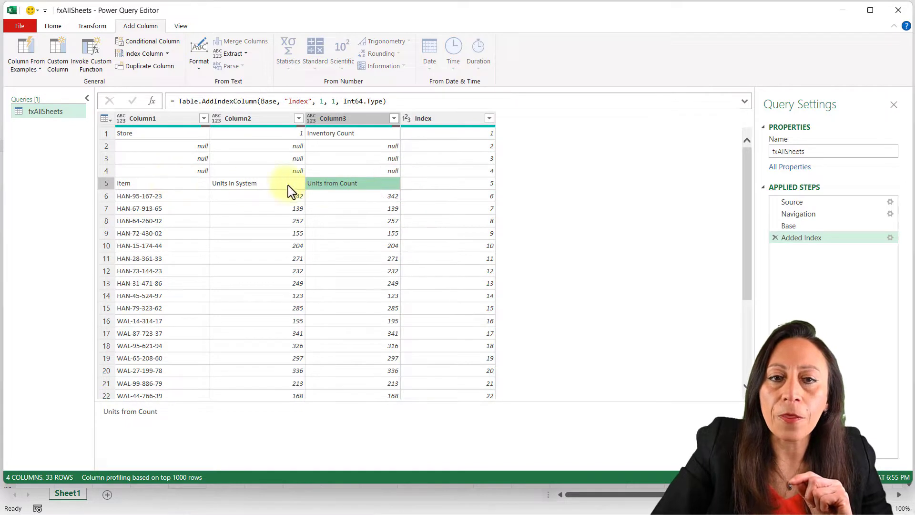
{"action": "left_click", "coordinate": [456, 185]}
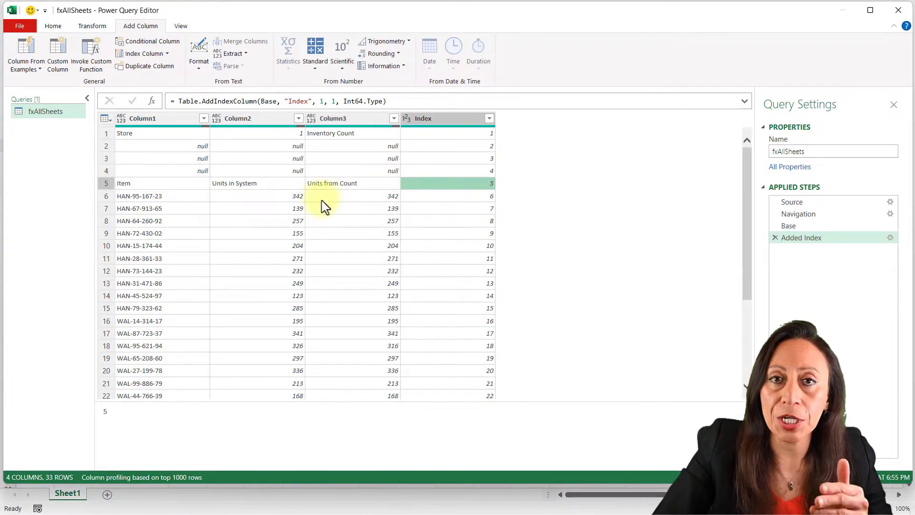
{"action": "left_click", "coordinate": [204, 185]}
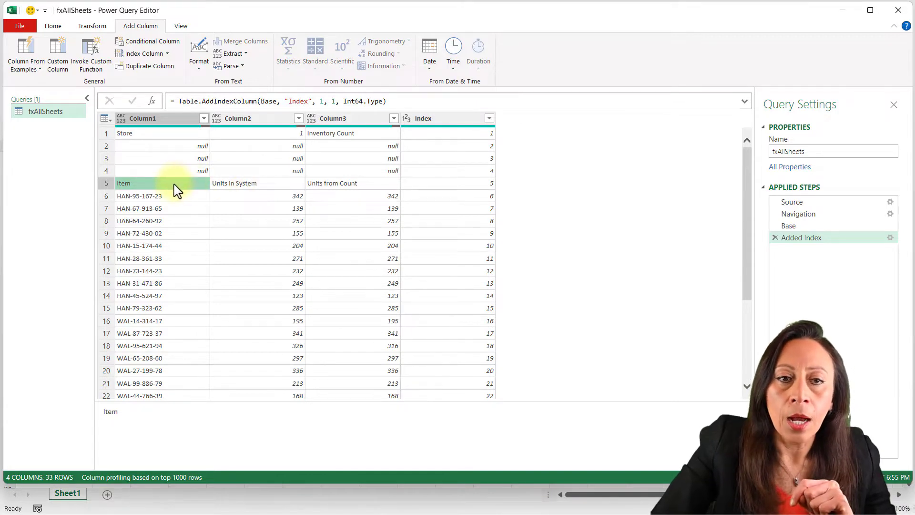
{"action": "left_click", "coordinate": [238, 184]}
{"action": "left_click", "coordinate": [331, 184]}
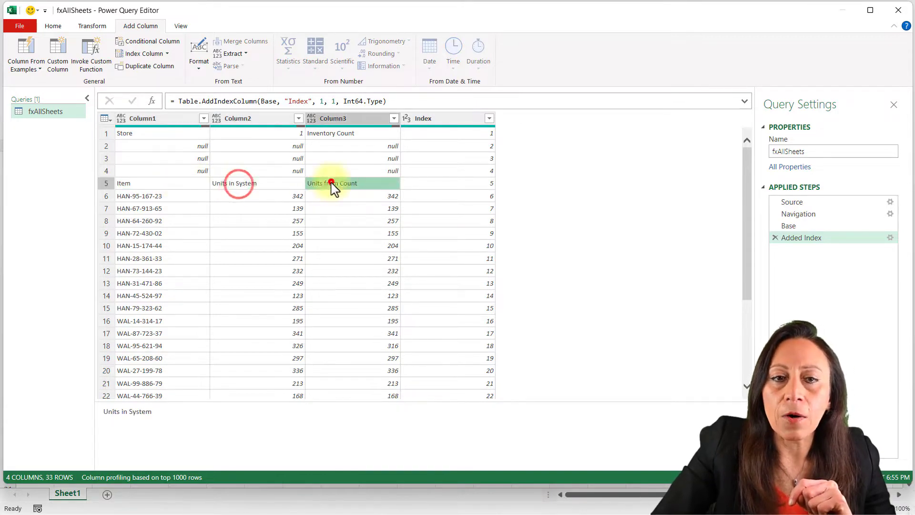
{"action": "left_click", "coordinate": [262, 184]}
{"action": "left_click", "coordinate": [151, 181]}
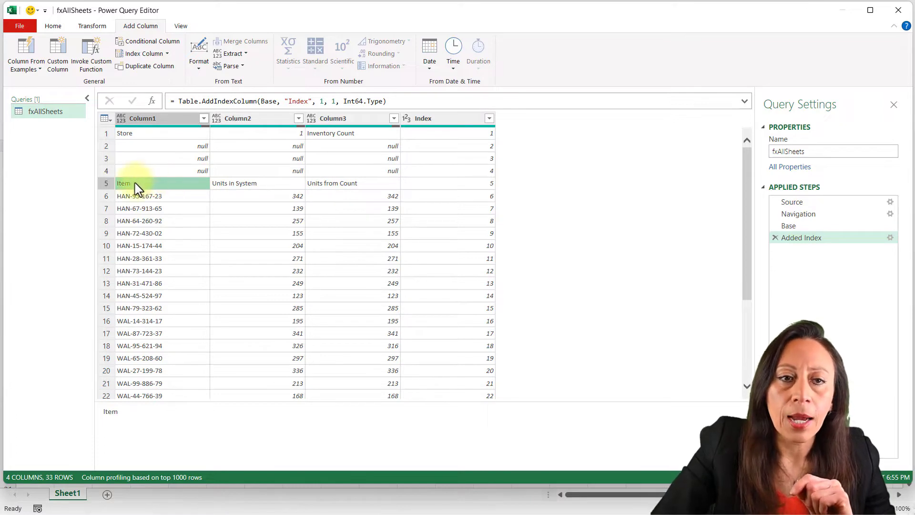
{"action": "right_click", "coordinate": [167, 191]}
{"action": "mouse_move", "coordinate": [208, 207]}
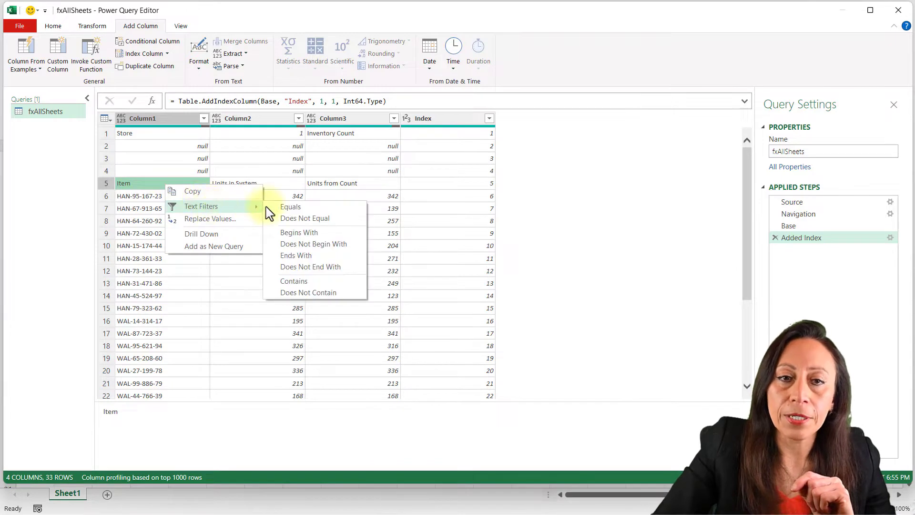
{"action": "left_click", "coordinate": [279, 206]}
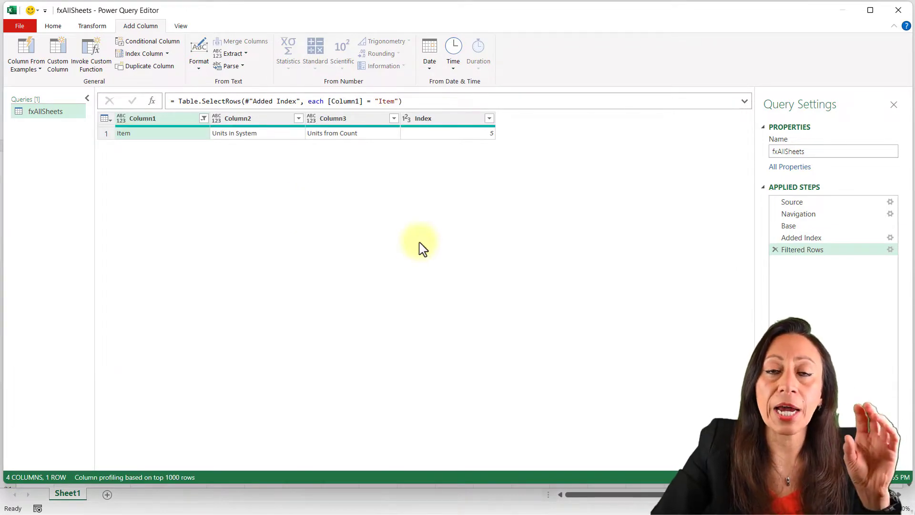
{"action": "left_click", "coordinate": [480, 136]}
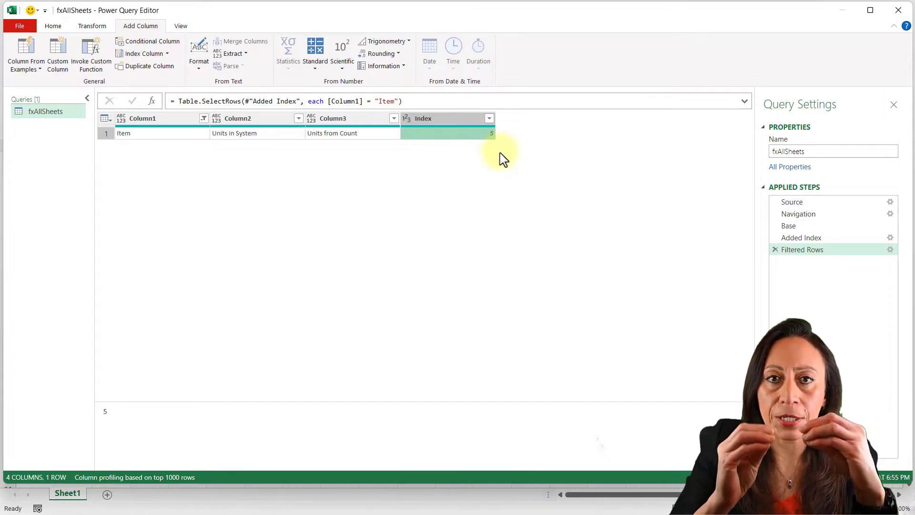
- Drill down into the Index value of the filtered header row
{"action": "right_click", "coordinate": [470, 137]}
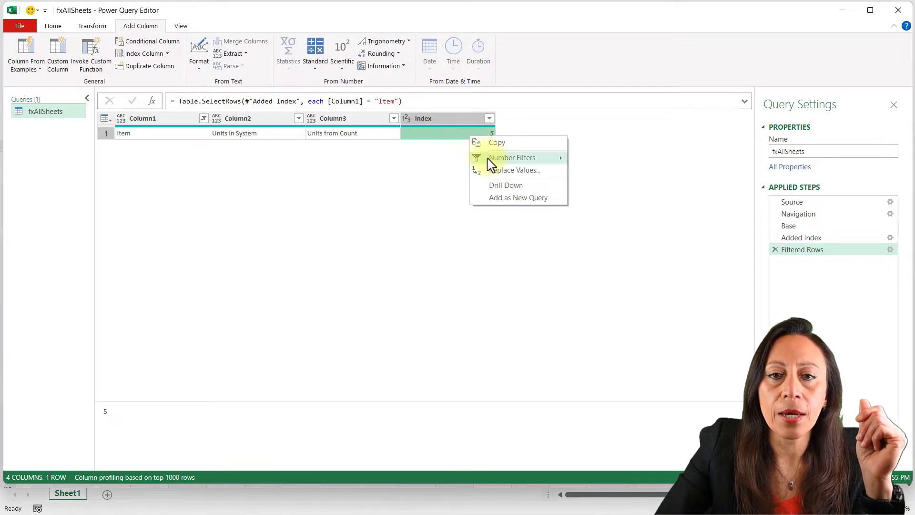
{"action": "left_click", "coordinate": [495, 190]}
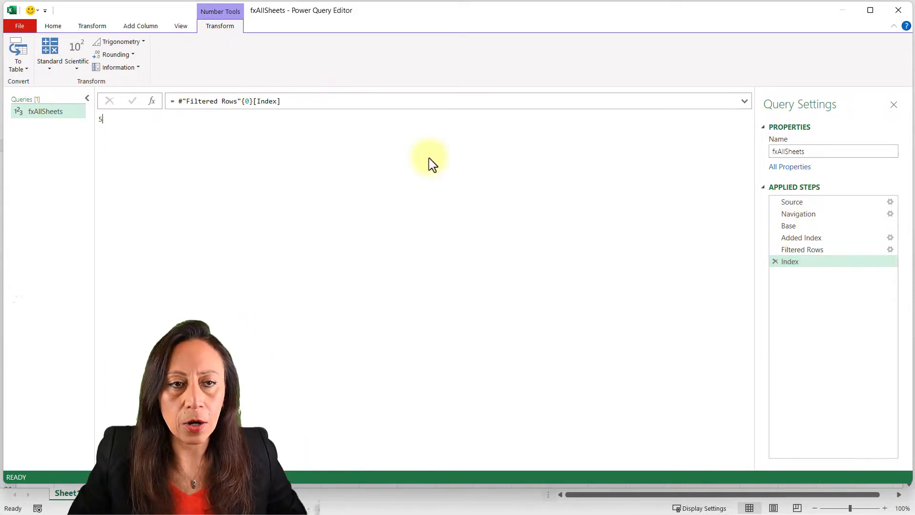
{"action": "key", "text": "ctrl+shift+plus"}
{"action": "key", "text": "ctrl+shift+plus"}
{"action": "key", "text": "ctrl+shift+plus"}
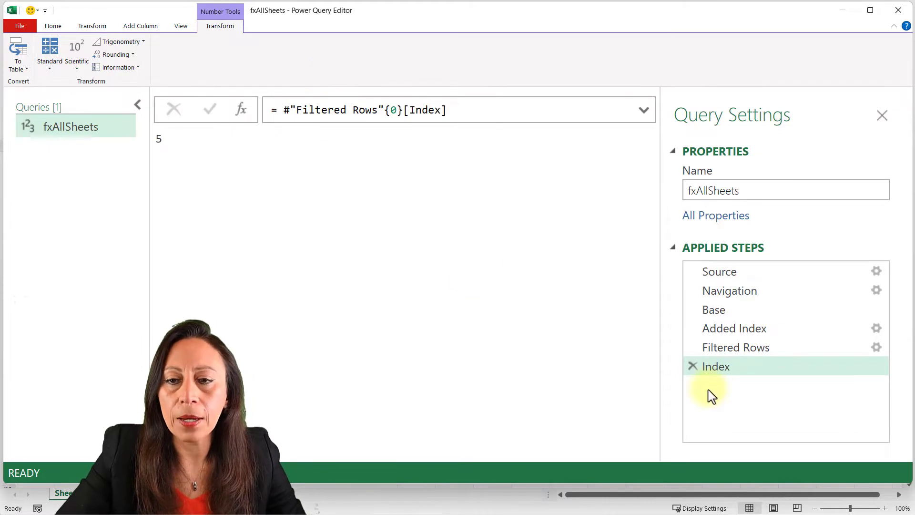
- Insert a custom step after the Index step and name it BackToBase
{"action": "left_click", "coordinate": [715, 310]}
{"action": "left_click", "coordinate": [723, 368]}
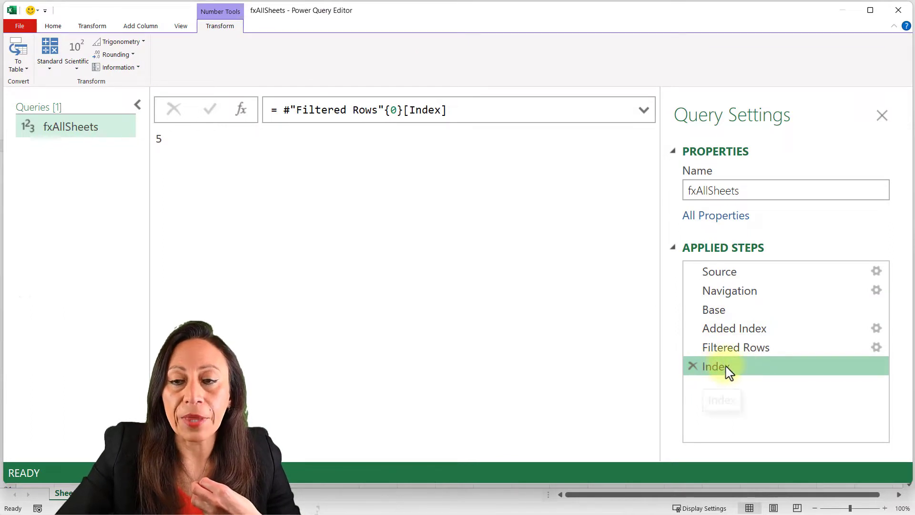
{"action": "right_click", "coordinate": [735, 367]}
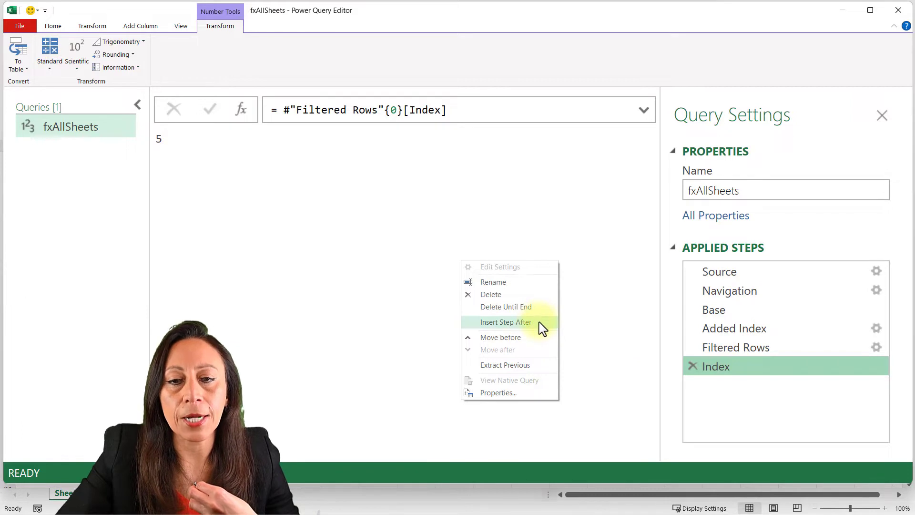
{"action": "left_click", "coordinate": [242, 111]}
{"action": "left_click", "coordinate": [242, 110]}
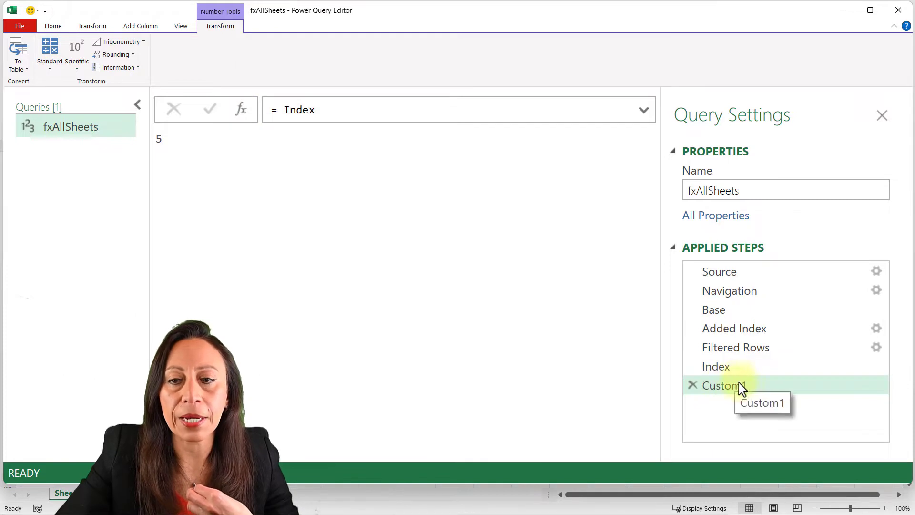
{"action": "left_click", "coordinate": [742, 388]}
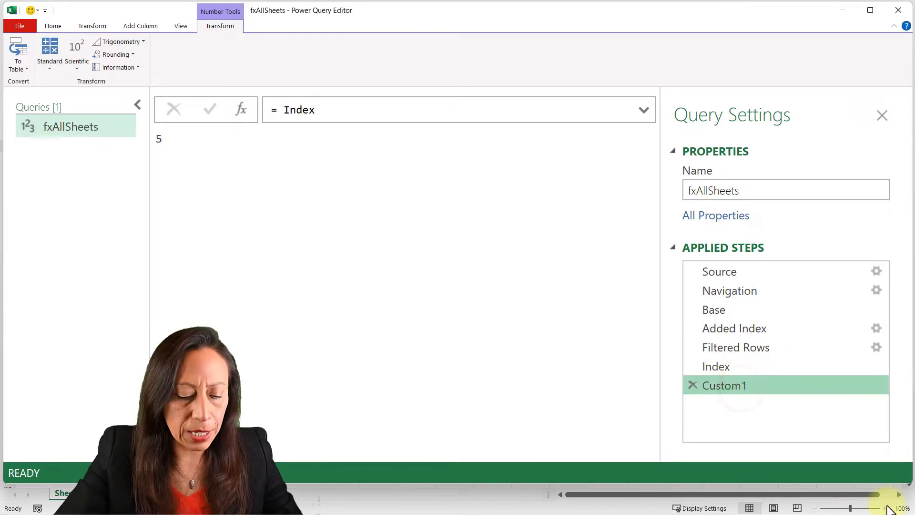
{"action": "key", "text": "F2"}
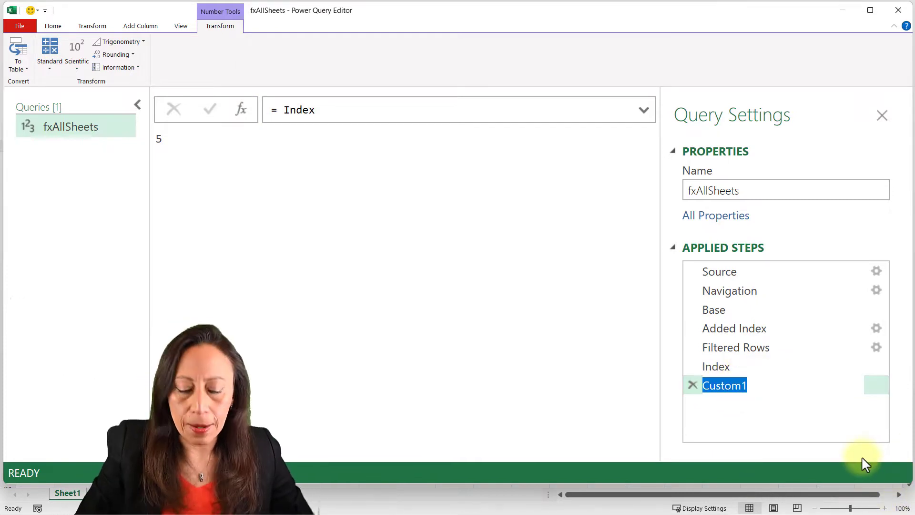
{"action": "type", "text": "BackToBase"}
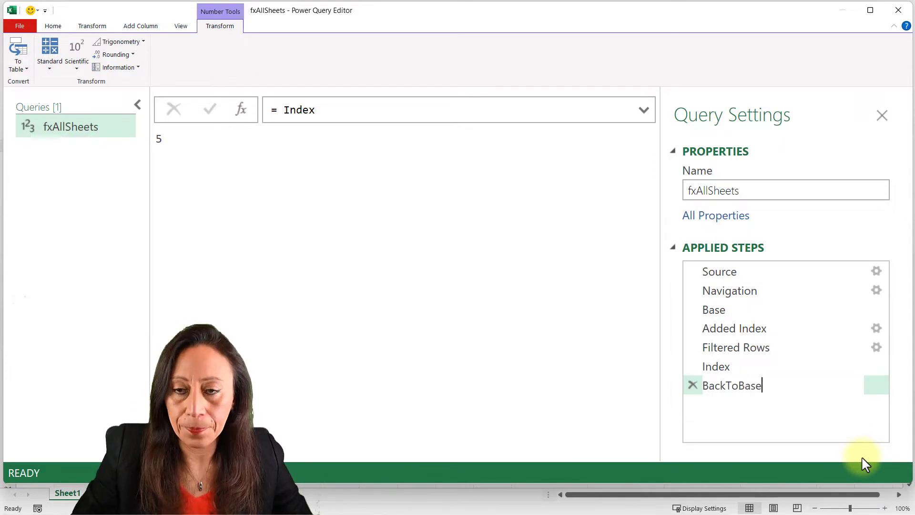
{"action": "key", "text": "Return"}
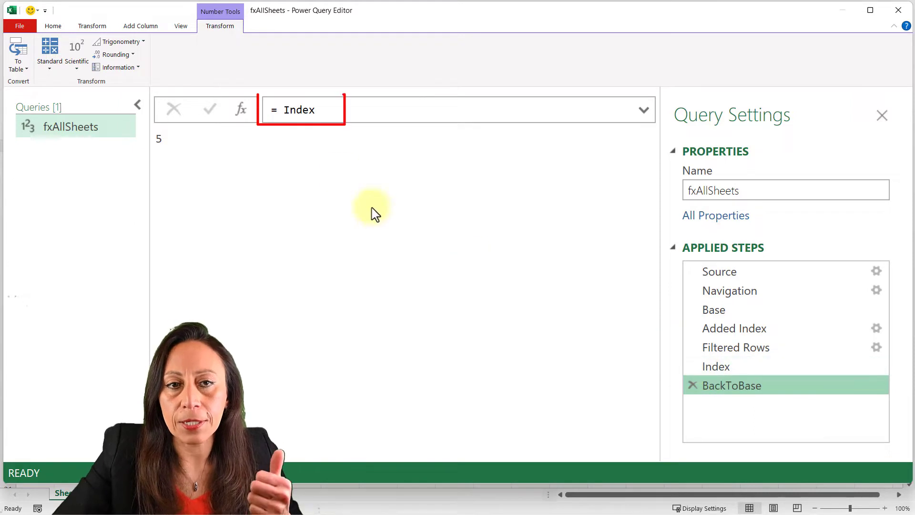
- Change the BackToBase step's formula to = Base so that it references the original table
{"action": "double_click", "coordinate": [285, 111]}
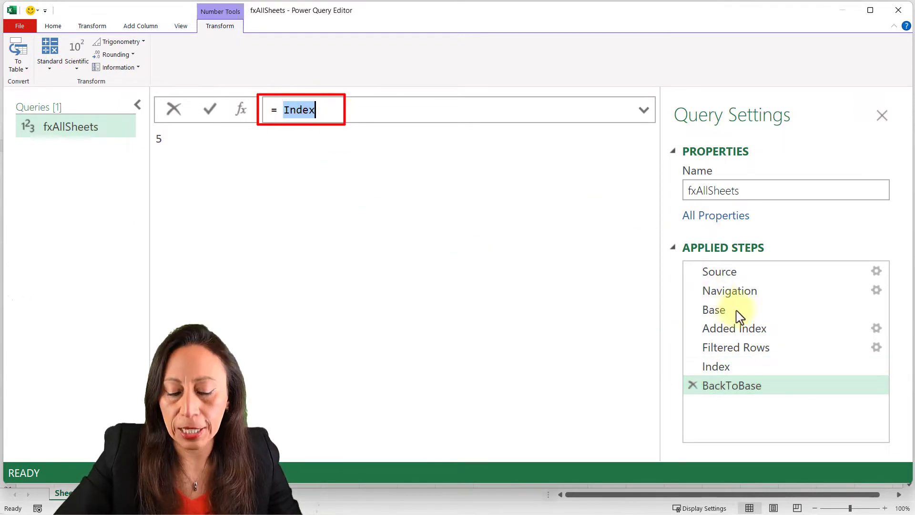
{"action": "key", "text": "BackSpace"}
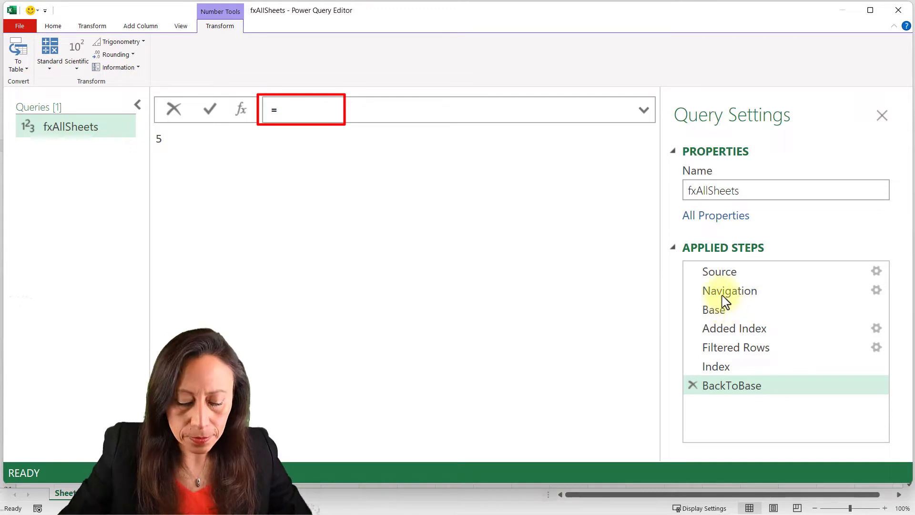
{"action": "type", "text": "B"}
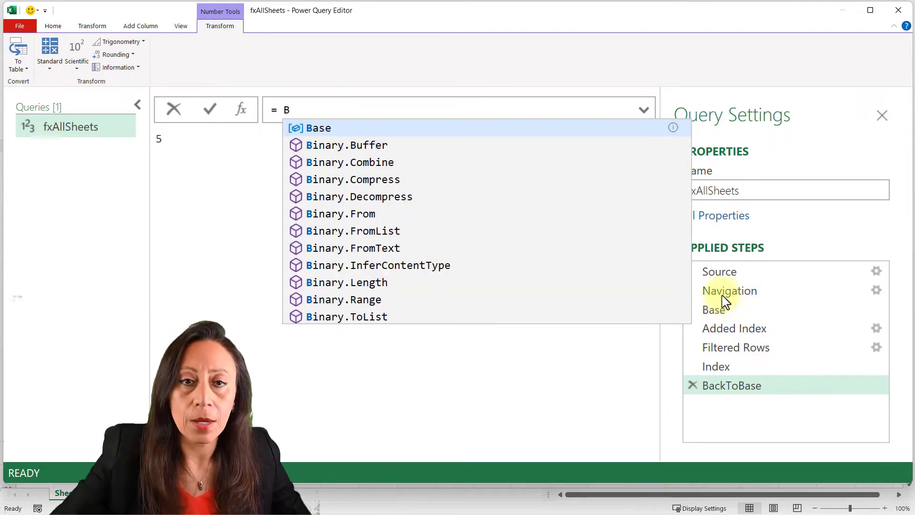
{"action": "type", "text": "a"}
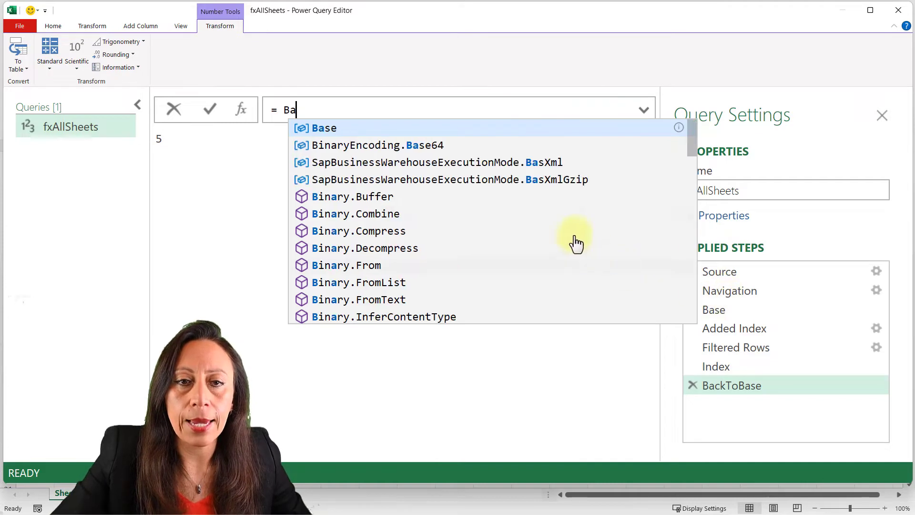
{"action": "left_click", "coordinate": [332, 136]}
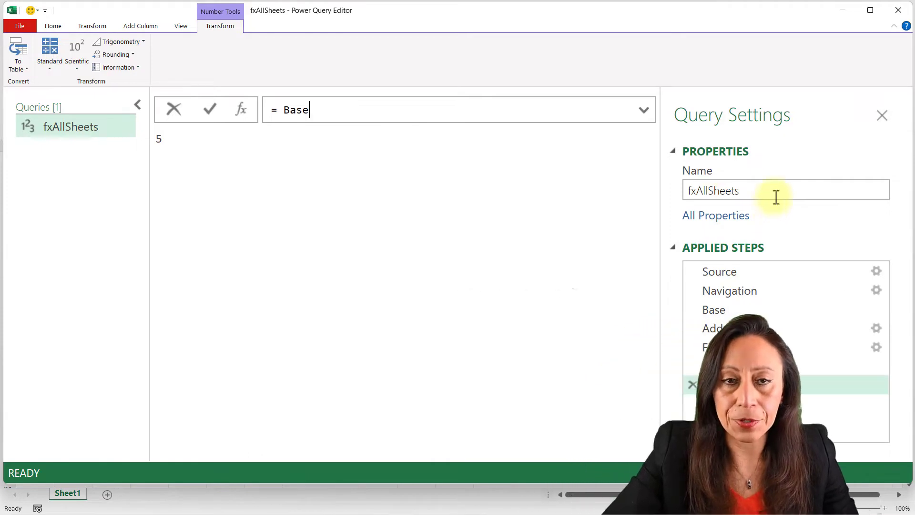
{"action": "key", "text": "Return"}
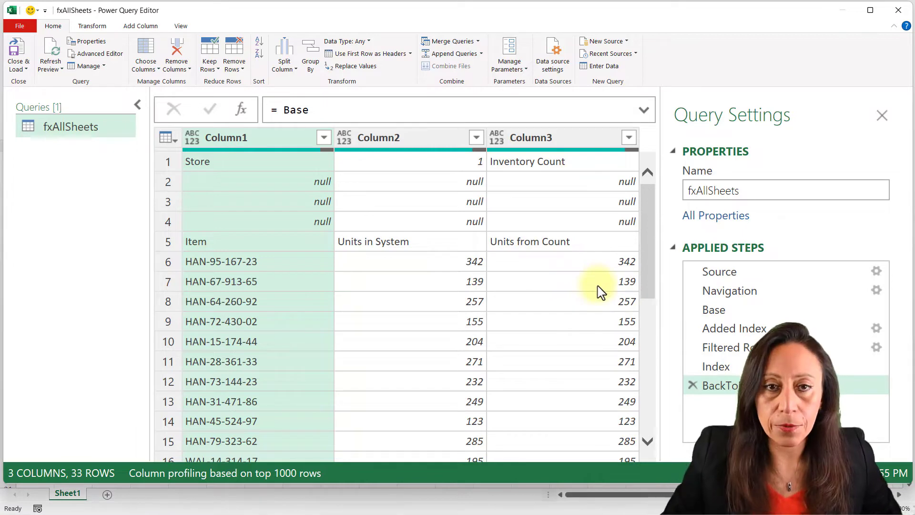
- Remove the top 4 rows above the Item header row from the BackToBase table
{"action": "key", "text": "ctrl+minus"}
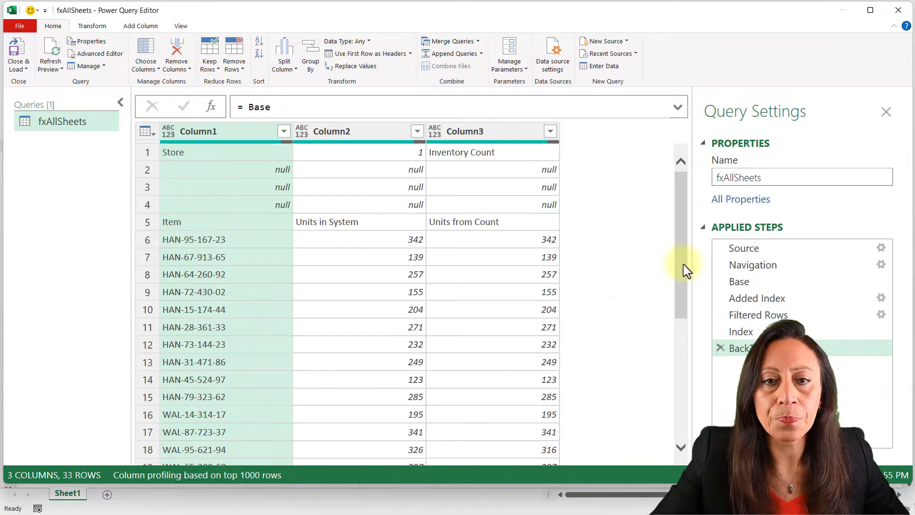
{"action": "left_click", "coordinate": [359, 152]}
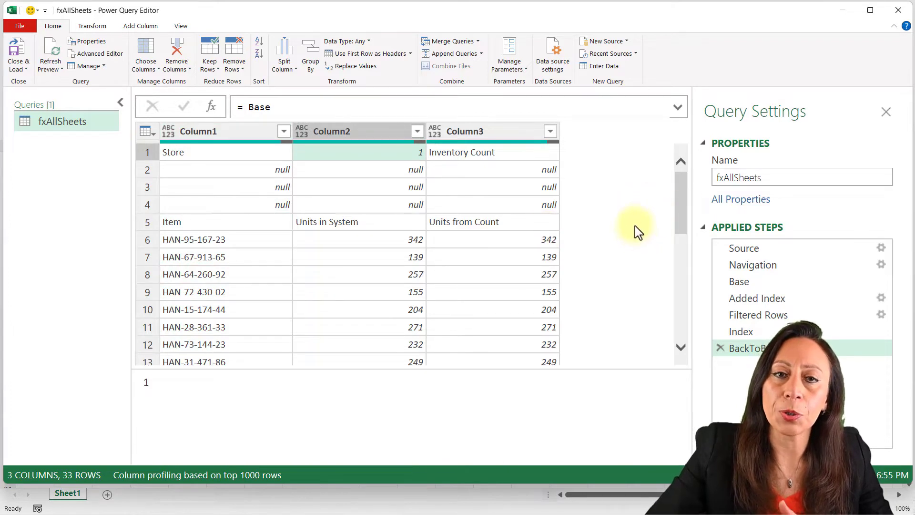
{"action": "left_click", "coordinate": [274, 152]}
{"action": "left_click", "coordinate": [268, 171]}
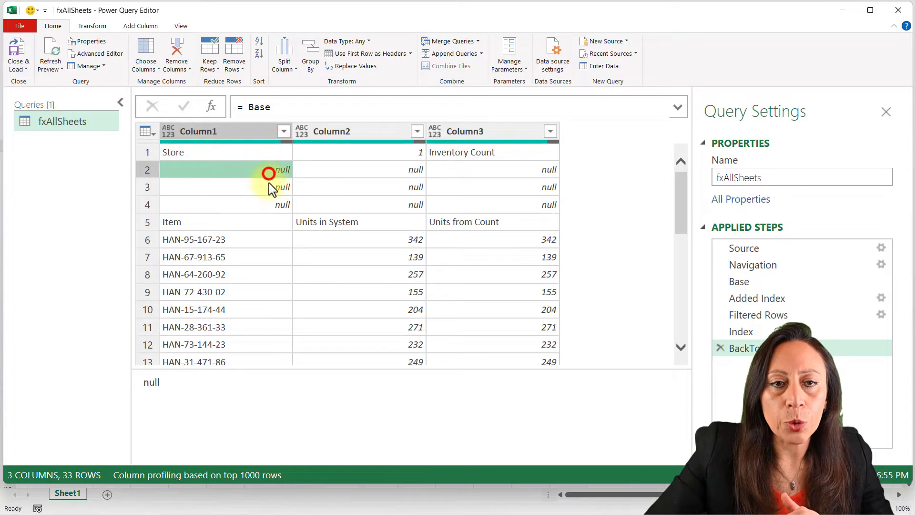
{"action": "left_click", "coordinate": [266, 187]}
{"action": "left_click", "coordinate": [268, 205]}
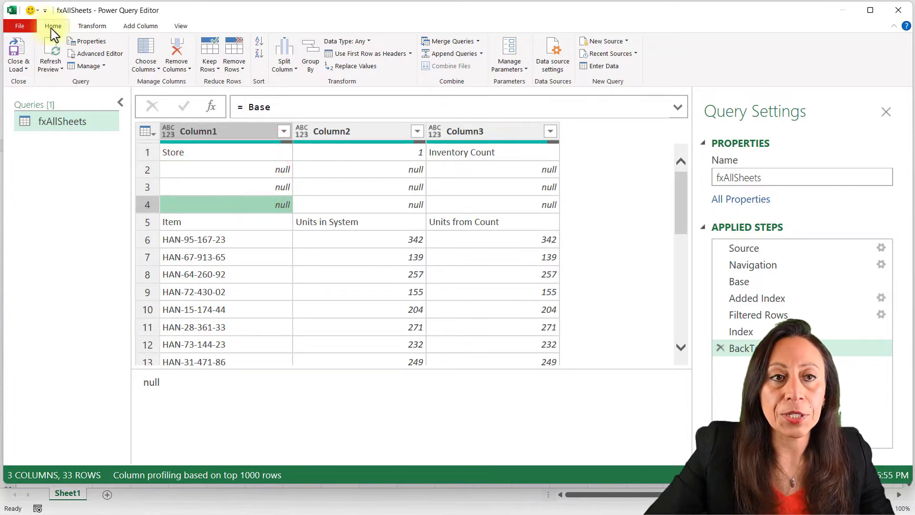
{"action": "left_click", "coordinate": [240, 69]}
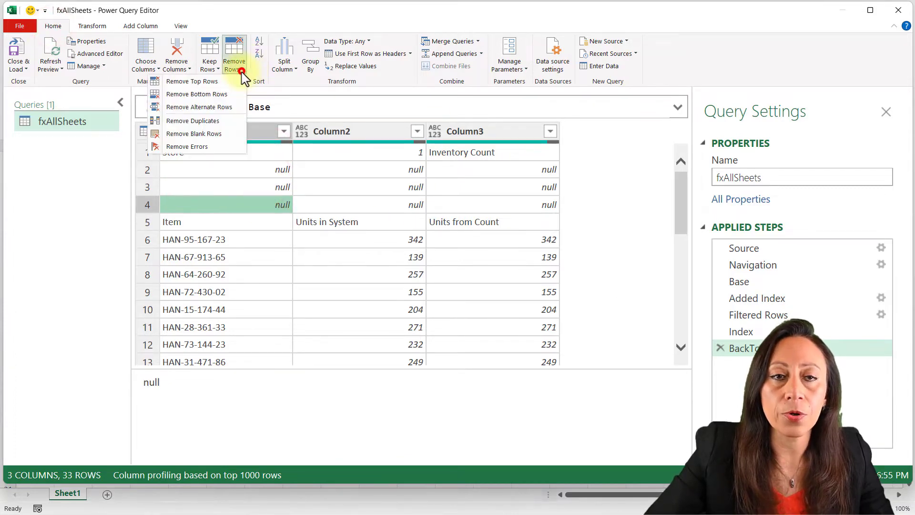
{"action": "left_click", "coordinate": [207, 82]}
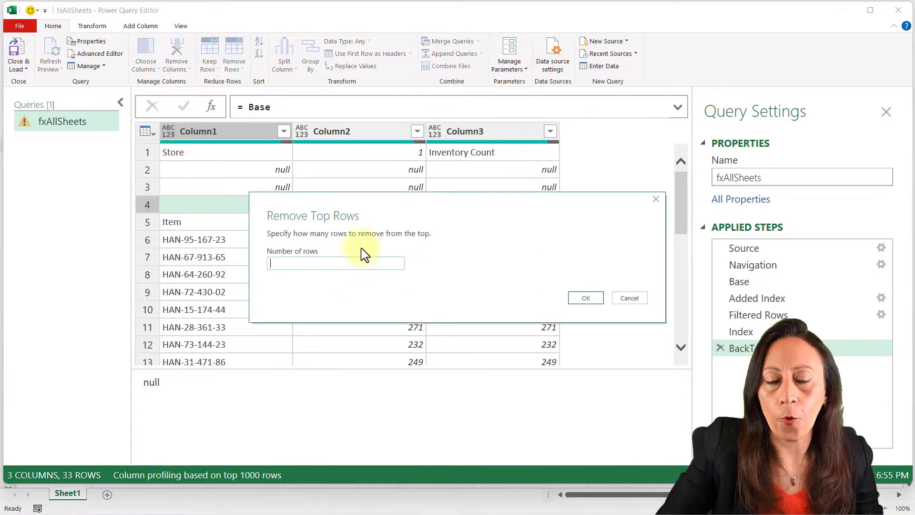
{"action": "type", "text": "4"}
{"action": "key", "text": "Return"}
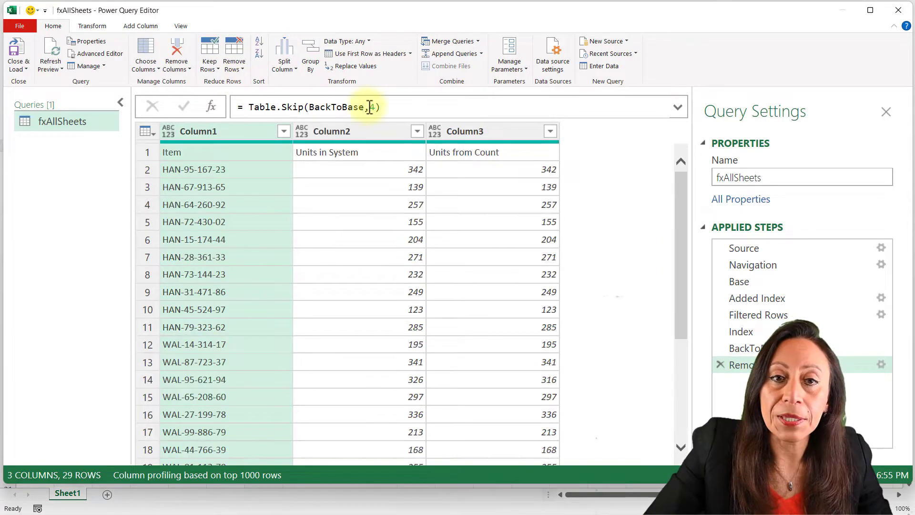
- Replace the fixed row count in the Table.Skip formula with Index-1, and promote the first row to headers
{"action": "double_click", "coordinate": [375, 107]}
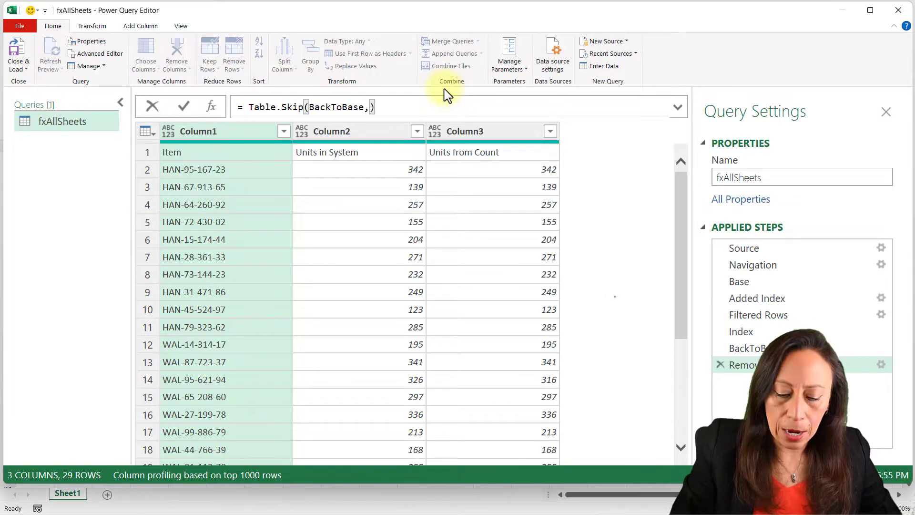
{"action": "type", "text": "Index"}
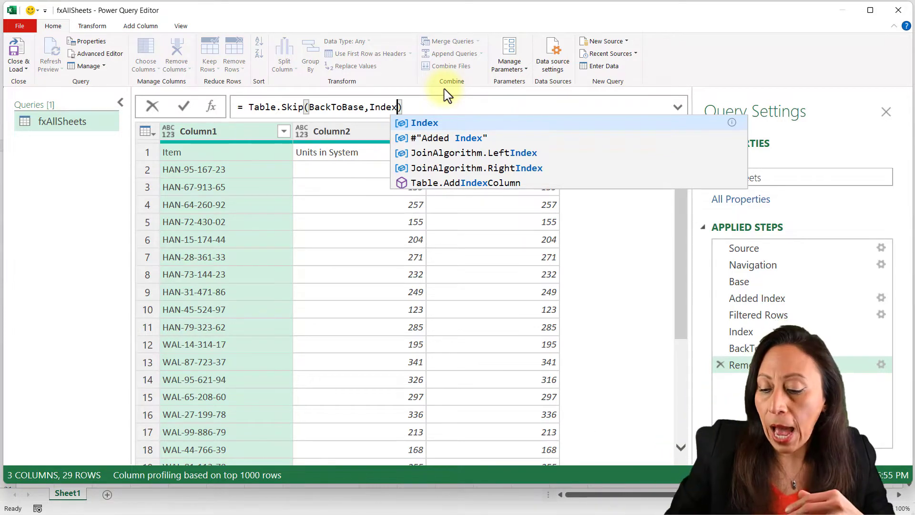
{"action": "type", "text": "-1"}
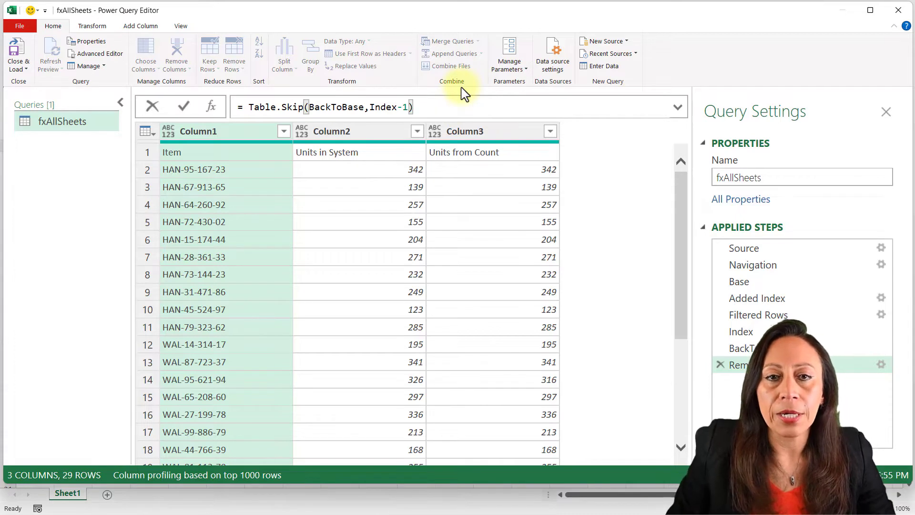
{"action": "key", "text": "Return"}
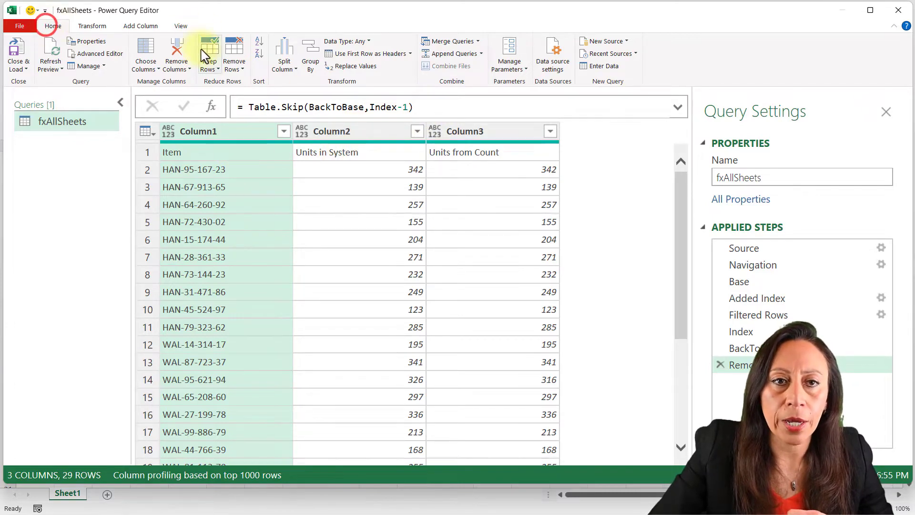
{"action": "left_click", "coordinate": [397, 54]}
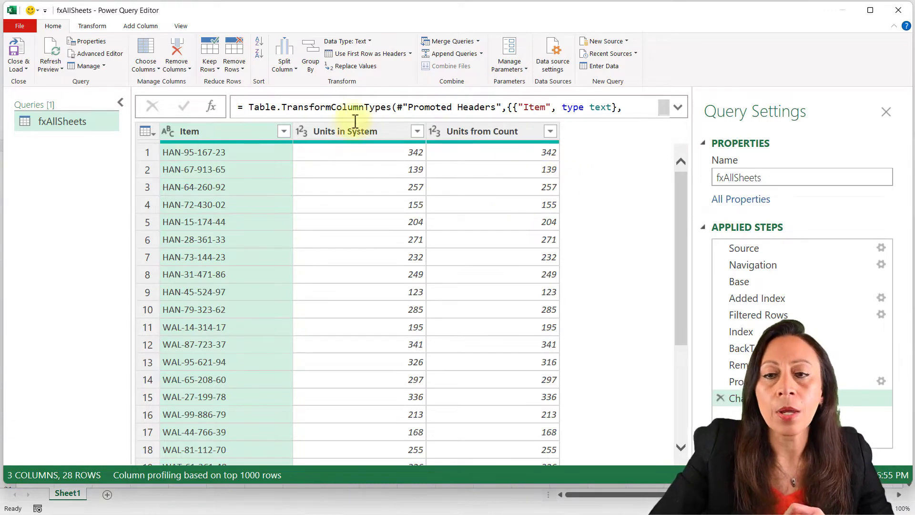
- Open the fxAllSheets query code in the Advanced Editor and add the function declaration (AllSheets)=> above the let line
{"action": "left_click", "coordinate": [180, 26]}
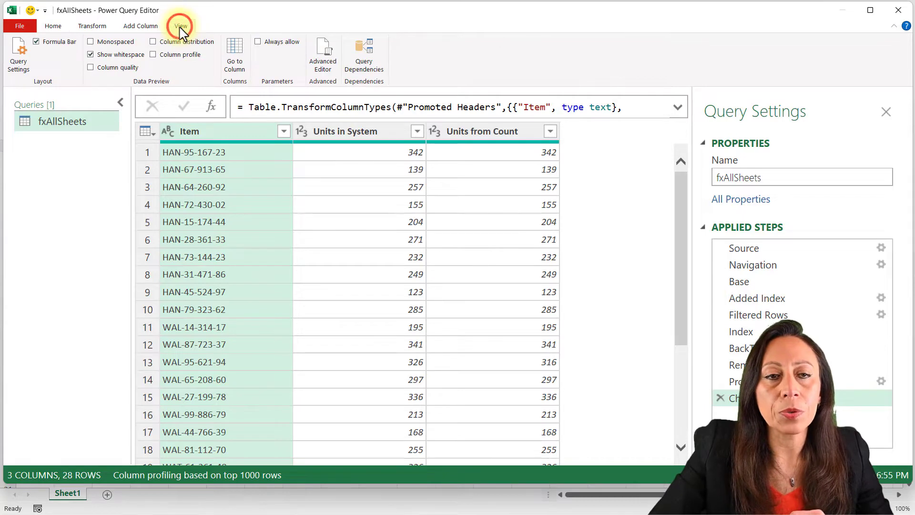
{"action": "left_click", "coordinate": [327, 51]}
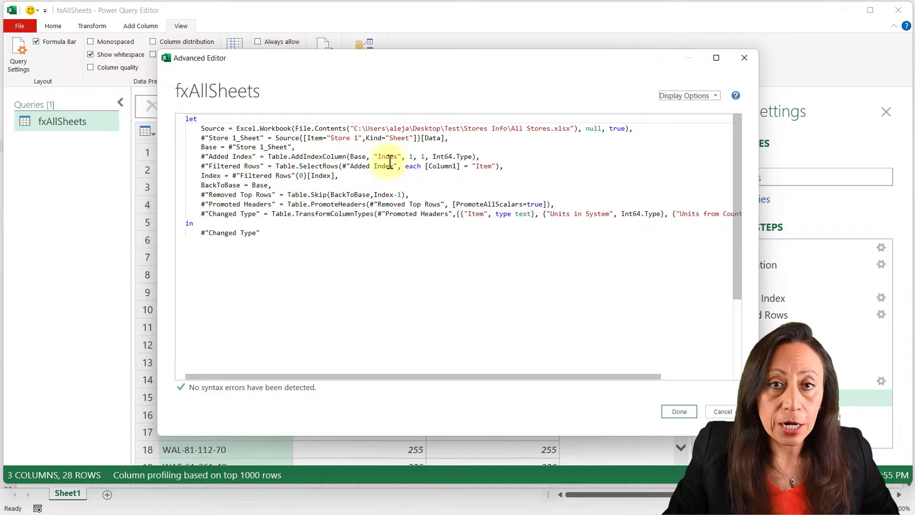
{"action": "key", "text": "ctrl+shift+plus"}
{"action": "key", "text": "ctrl+shift+plus"}
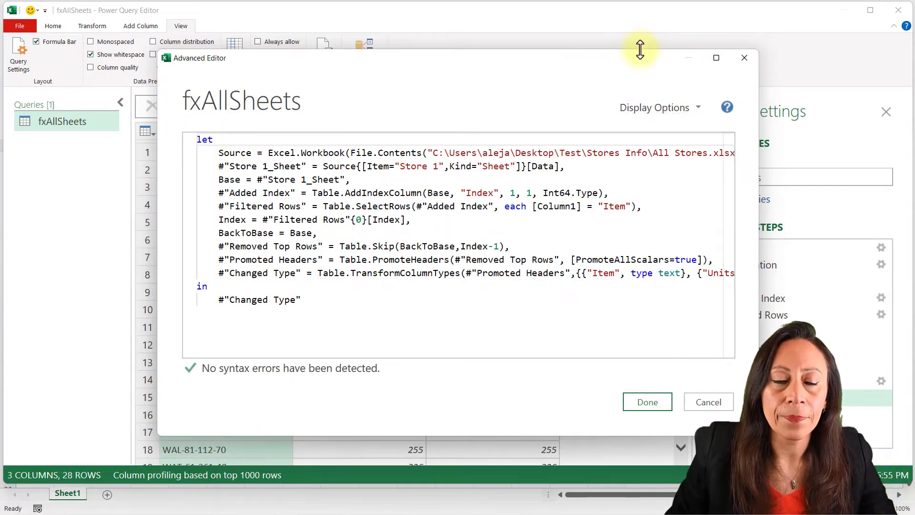
{"action": "key", "text": "Return"}
{"action": "key", "text": "Return"}
{"action": "key", "text": "Up"}
{"action": "key", "text": "Up"}
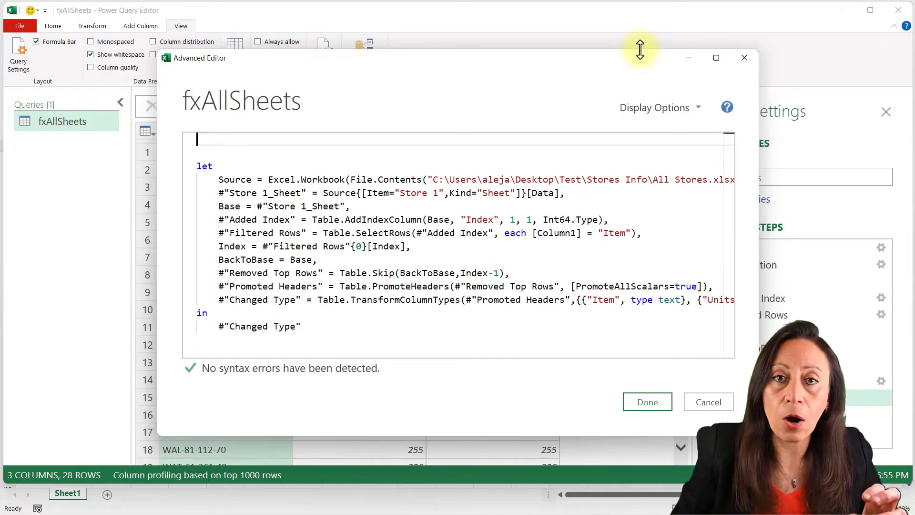
{"action": "type", "text": "("}
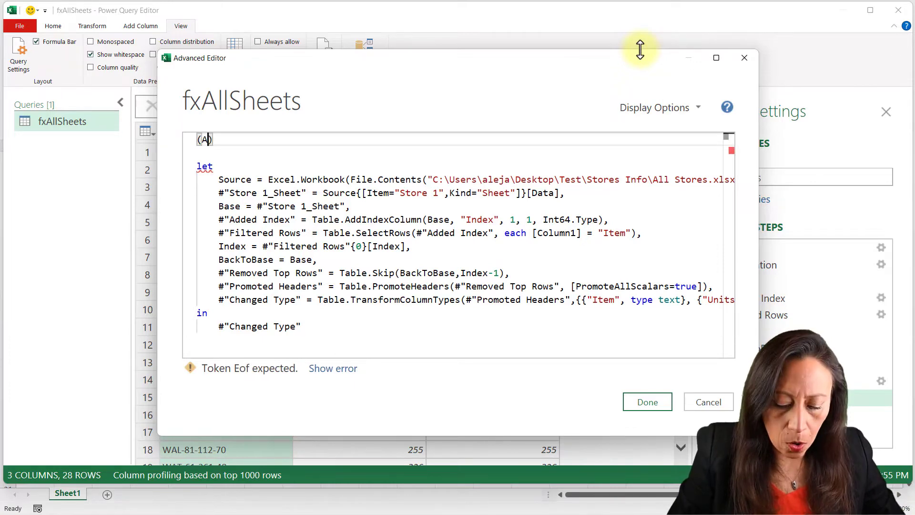
{"action": "type", "text": "AllSheets"}
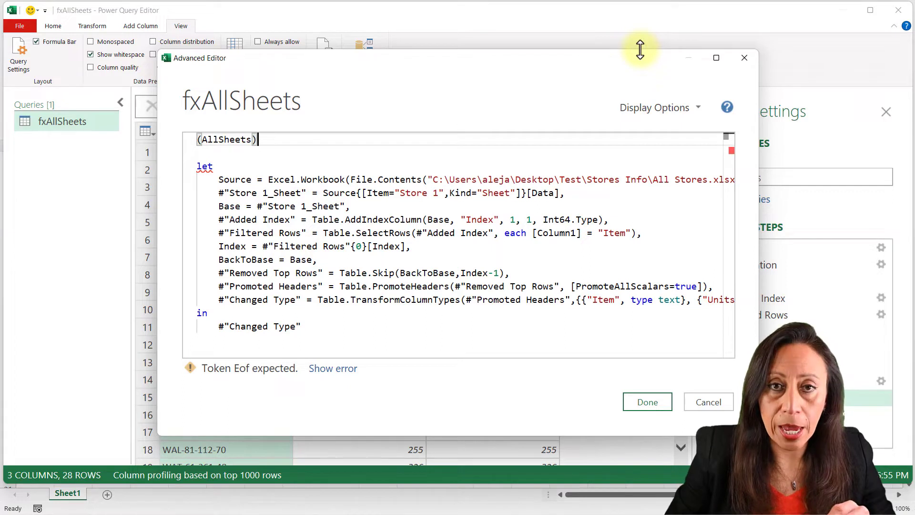
{"action": "type", "text": "=>"}
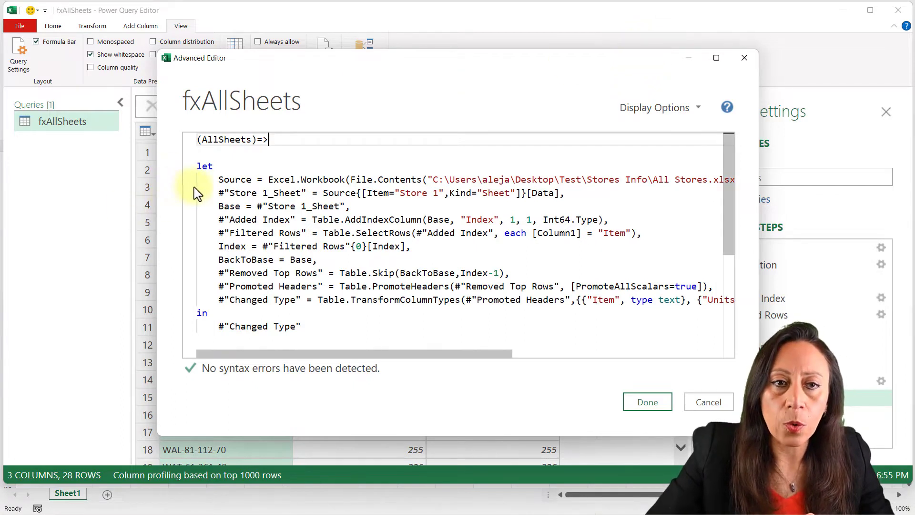
- Delete the Source and Store 1_Sheet lines from the fxAllSheets code
{"action": "left_click_drag", "start_coordinate": [199, 180], "coordinate": [591, 188]}
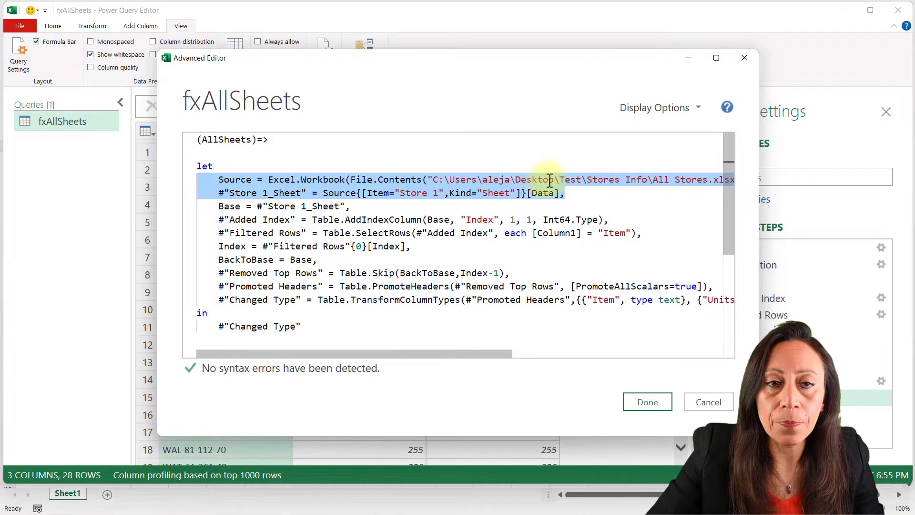
{"action": "key", "text": "Delete"}
{"action": "key", "text": "Delete"}
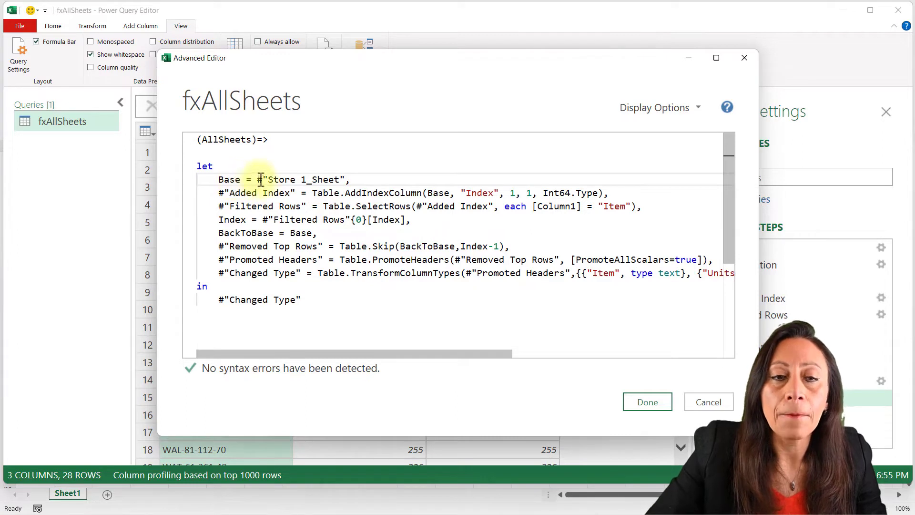
- Replace the #"Store 1_Sheet" reference in the Base step with the AllSheets parameter and apply the function code
{"action": "left_click_drag", "start_coordinate": [258, 179], "coordinate": [342, 184]}
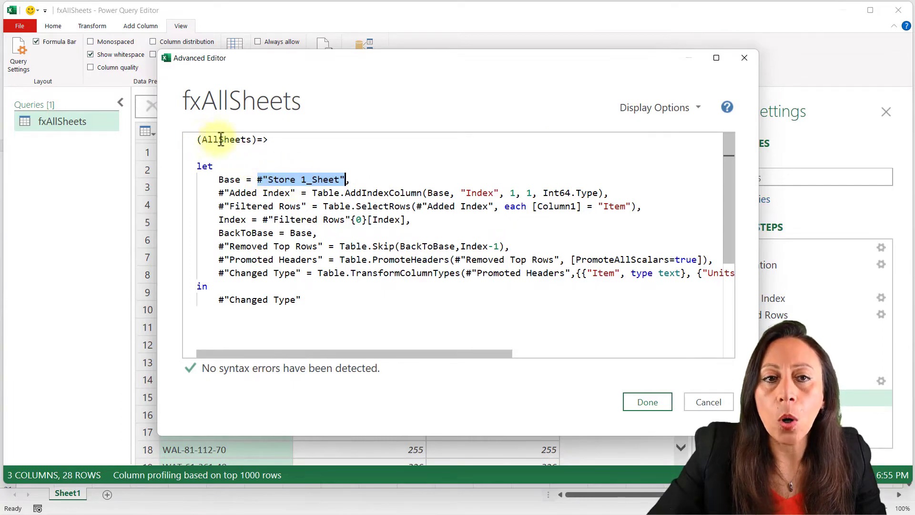
{"action": "key", "text": "Delete"}
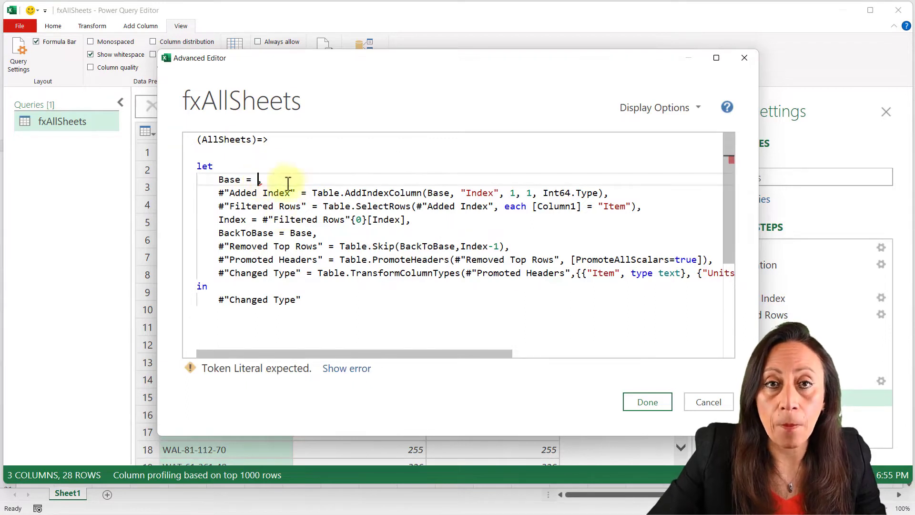
{"action": "double_click", "coordinate": [205, 139]}
{"action": "key", "text": "ctrl+c"}
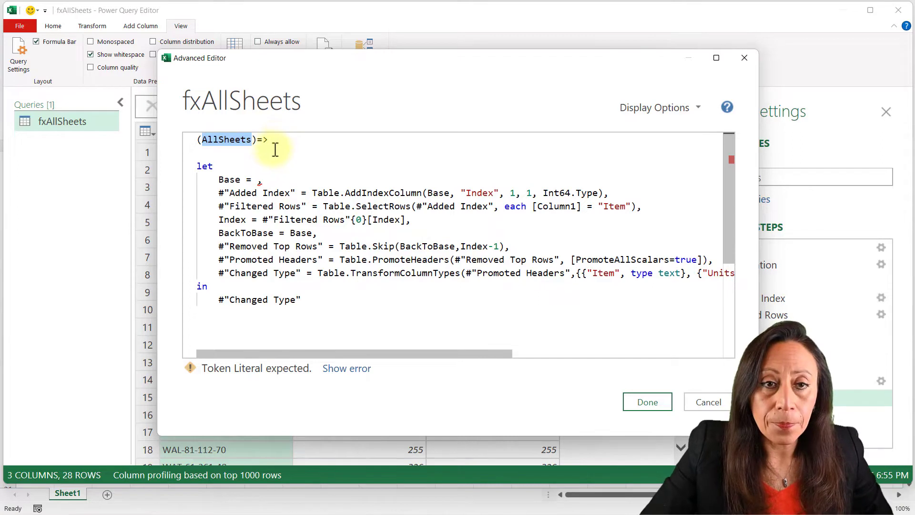
{"action": "left_click", "coordinate": [258, 179]}
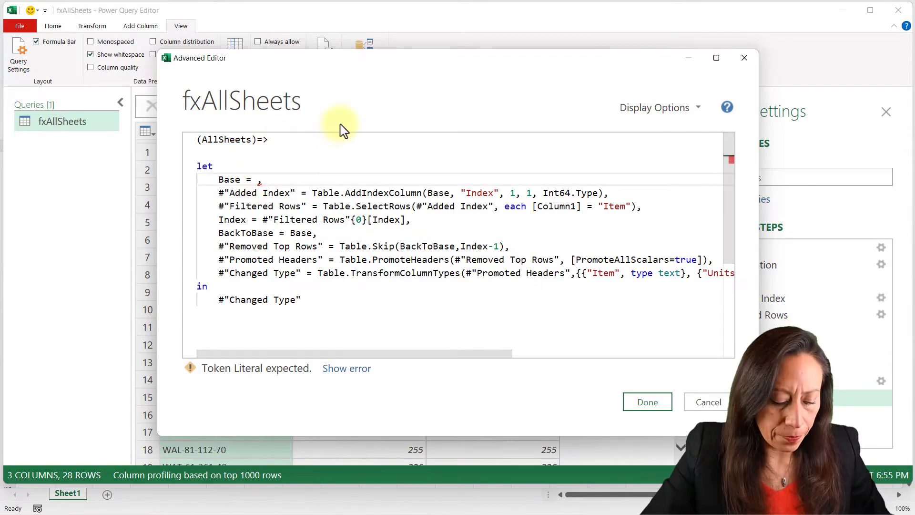
{"action": "key", "text": "ctrl+v"}
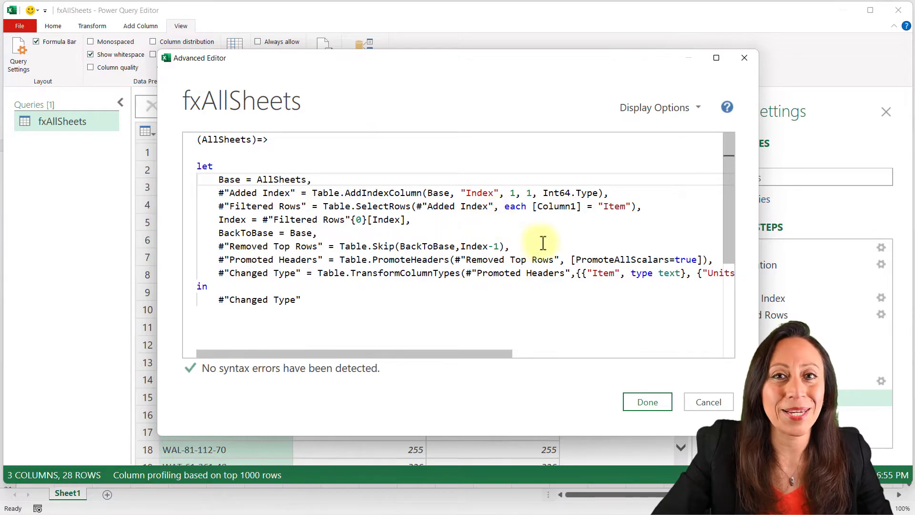
{"action": "left_click", "coordinate": [647, 404]}
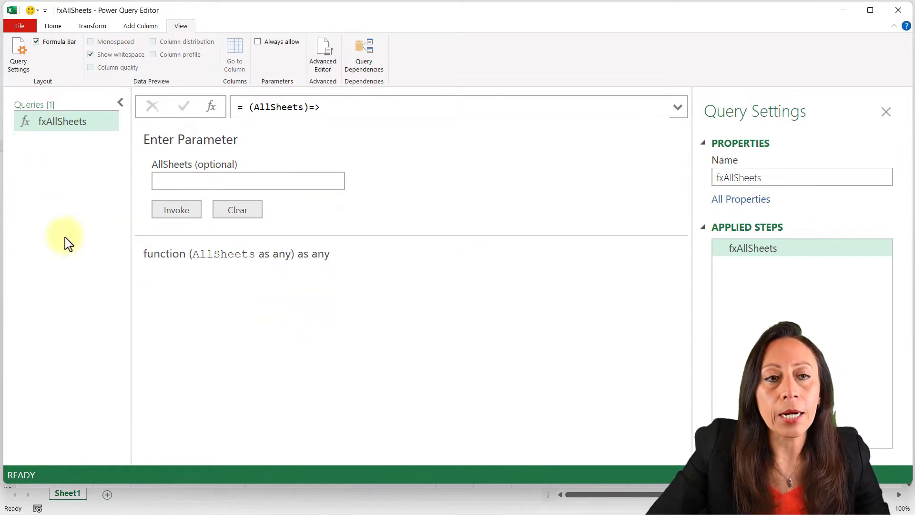
- Create a new query from the All Stores workbook in the Stores Info folder, loading the whole workbook instead of a single sheet
{"action": "right_click", "coordinate": [51, 172]}
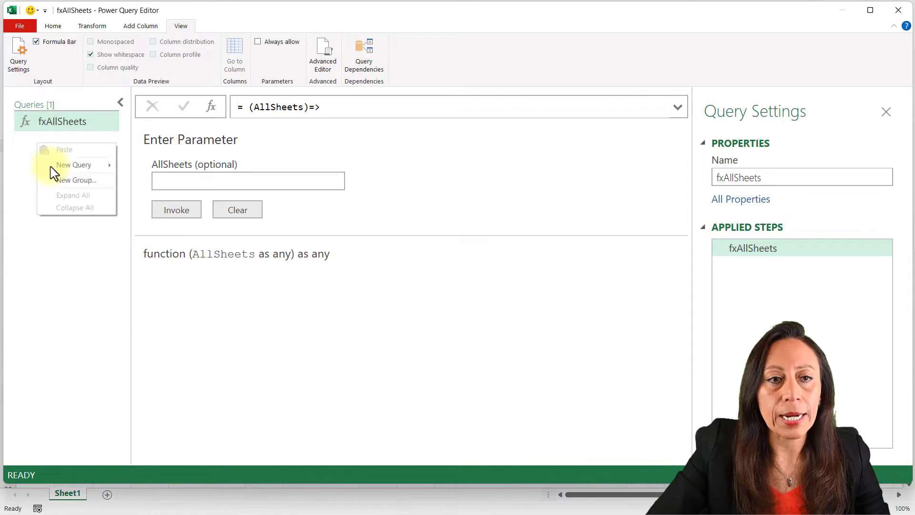
{"action": "left_click", "coordinate": [72, 165]}
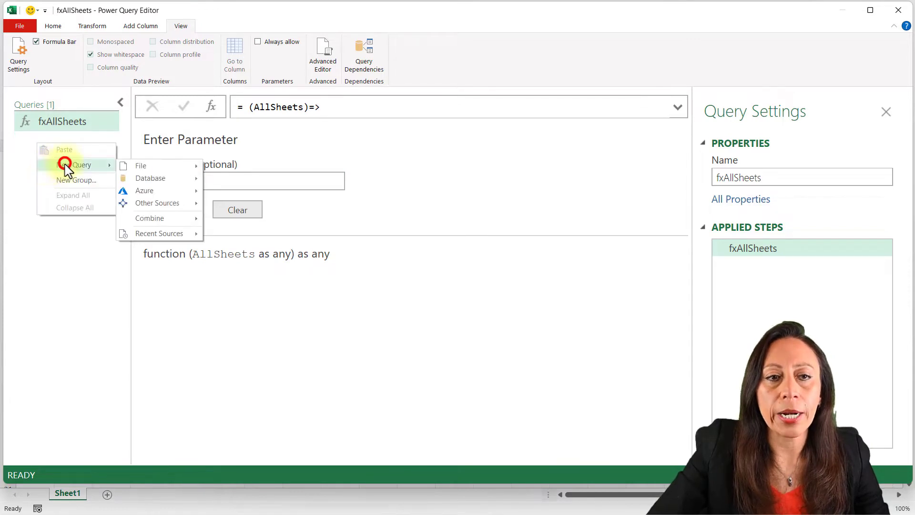
{"action": "left_click", "coordinate": [136, 166]}
{"action": "left_click", "coordinate": [229, 167]}
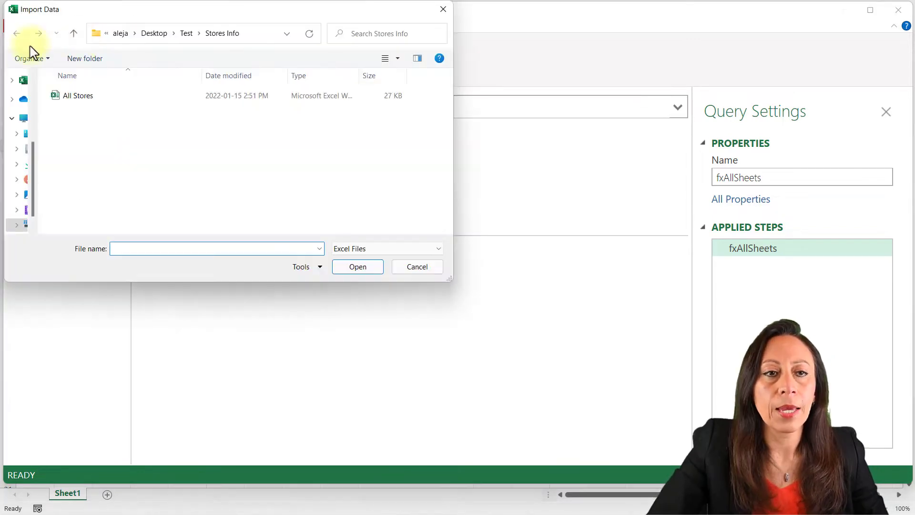
{"action": "left_click", "coordinate": [58, 91]}
{"action": "double_click", "coordinate": [87, 95]}
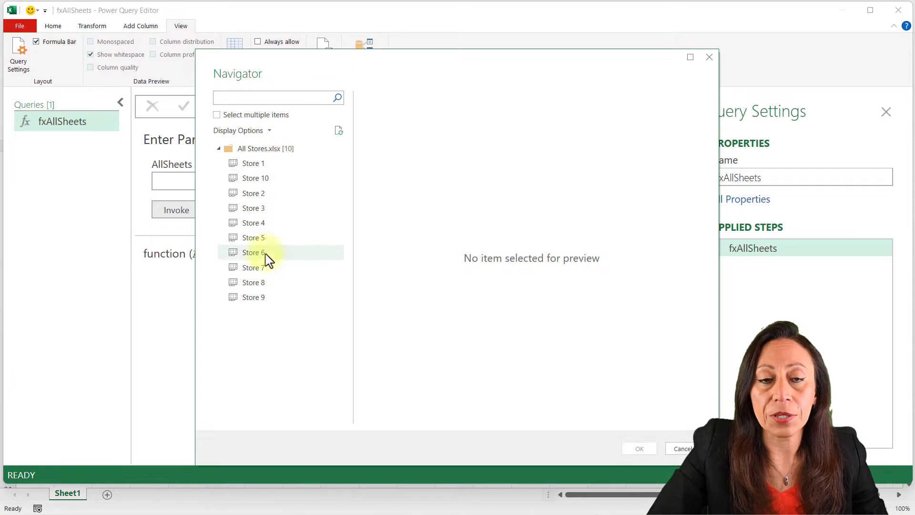
{"action": "left_click", "coordinate": [262, 149]}
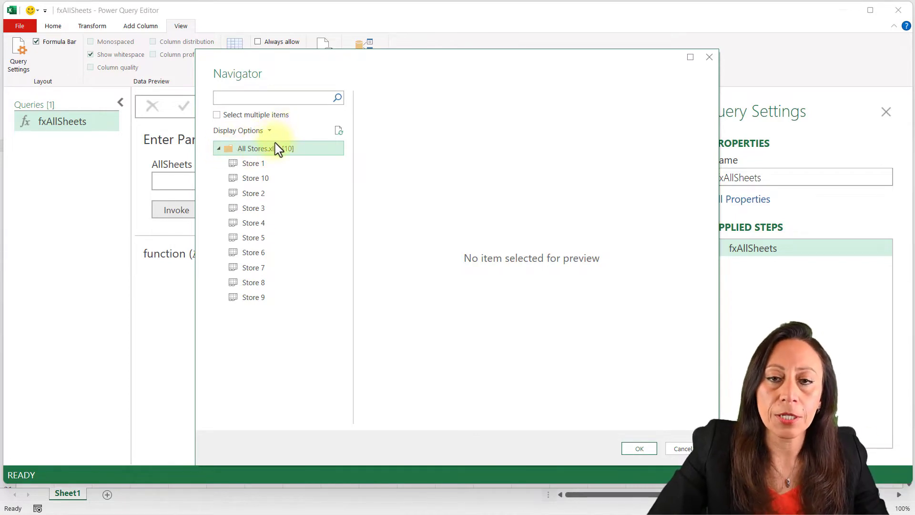
{"action": "left_click", "coordinate": [641, 449]}
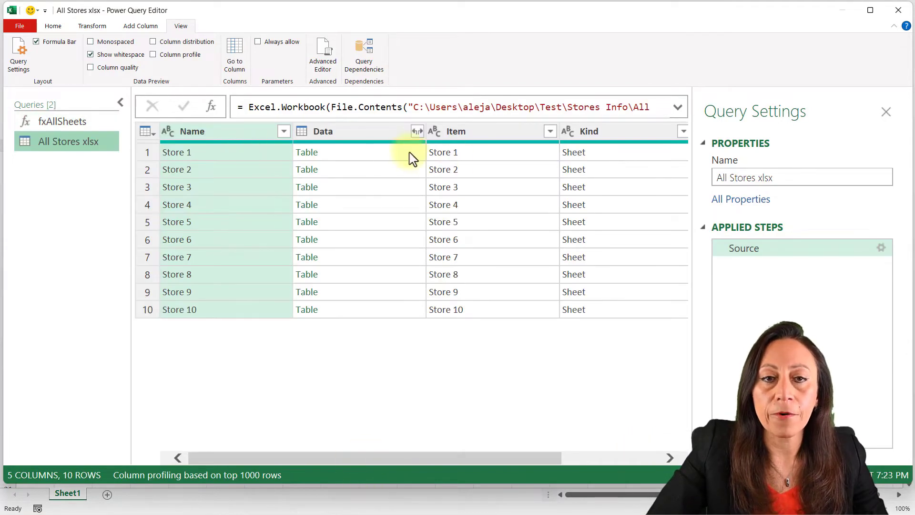
- Preview the nested tables in the Data column for Stores 1 to 5 to compare where each header row sits
{"action": "left_click", "coordinate": [385, 152]}
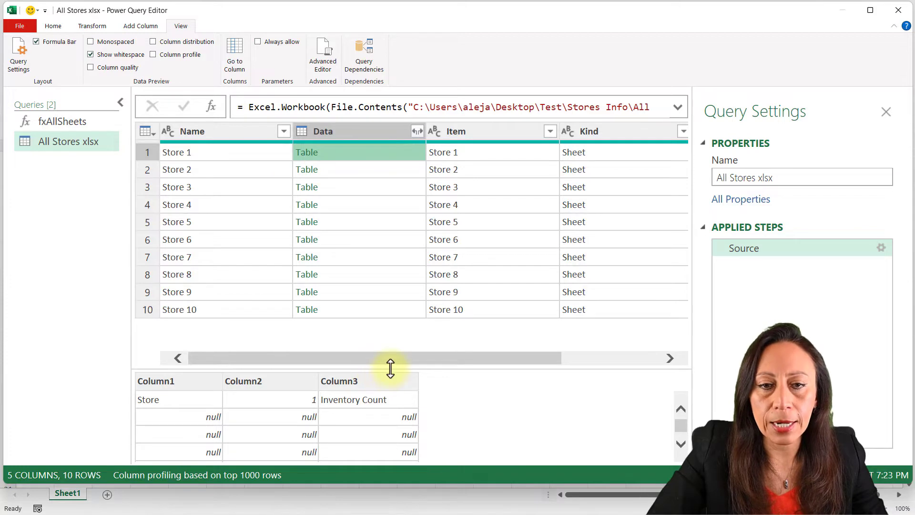
{"action": "left_click_drag", "start_coordinate": [391, 367], "coordinate": [394, 325]}
{"action": "scroll", "coordinate": [367, 378], "scroll_direction": "down", "scroll_amount": 2}
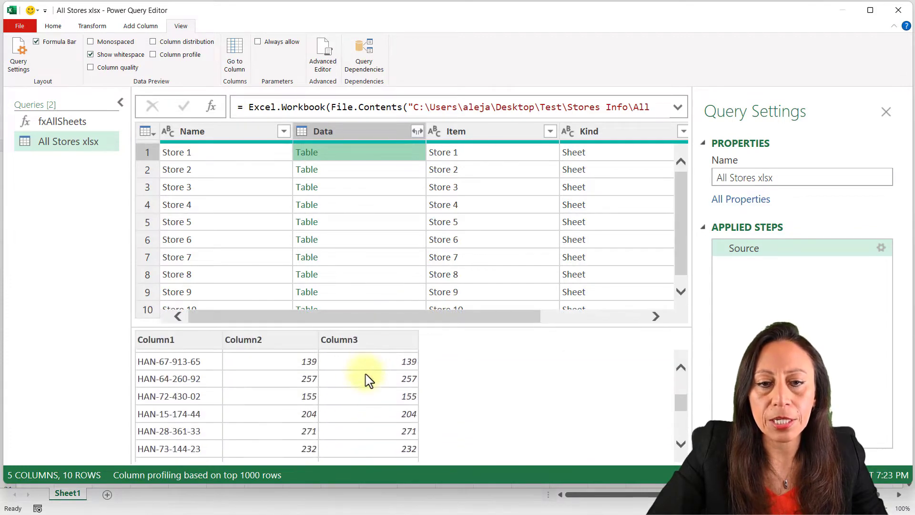
{"action": "scroll", "coordinate": [367, 377], "scroll_direction": "down", "scroll_amount": 3}
{"action": "scroll", "coordinate": [366, 369], "scroll_direction": "up", "scroll_amount": 4}
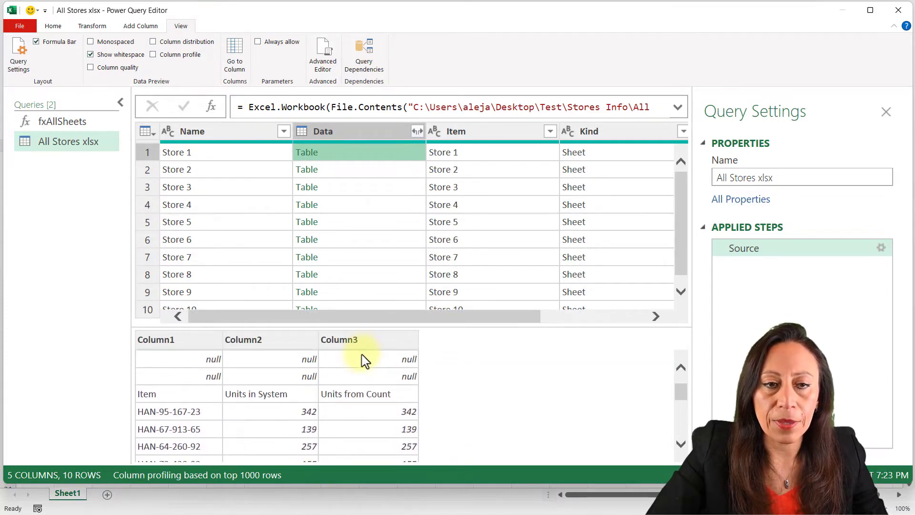
{"action": "scroll", "coordinate": [362, 361], "scroll_direction": "up", "scroll_amount": 2}
{"action": "left_click", "coordinate": [356, 172]}
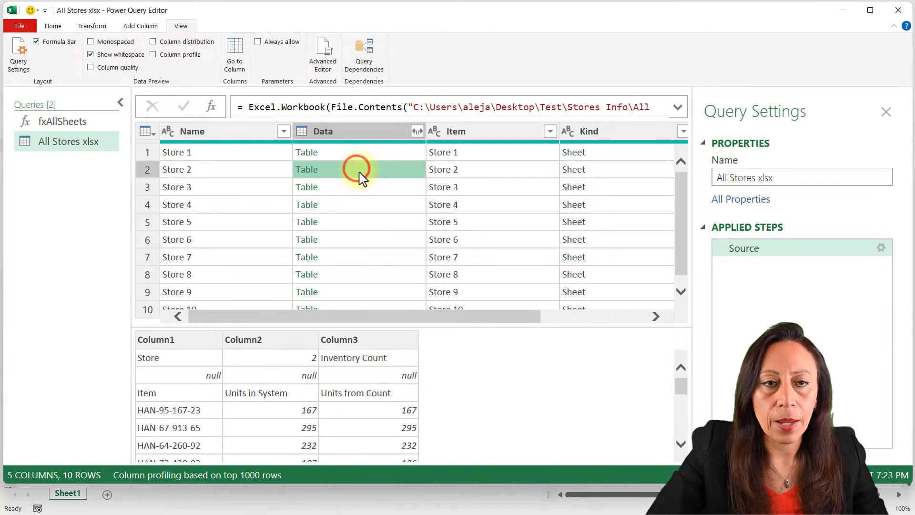
{"action": "left_click", "coordinate": [362, 184]}
{"action": "left_click", "coordinate": [368, 201]}
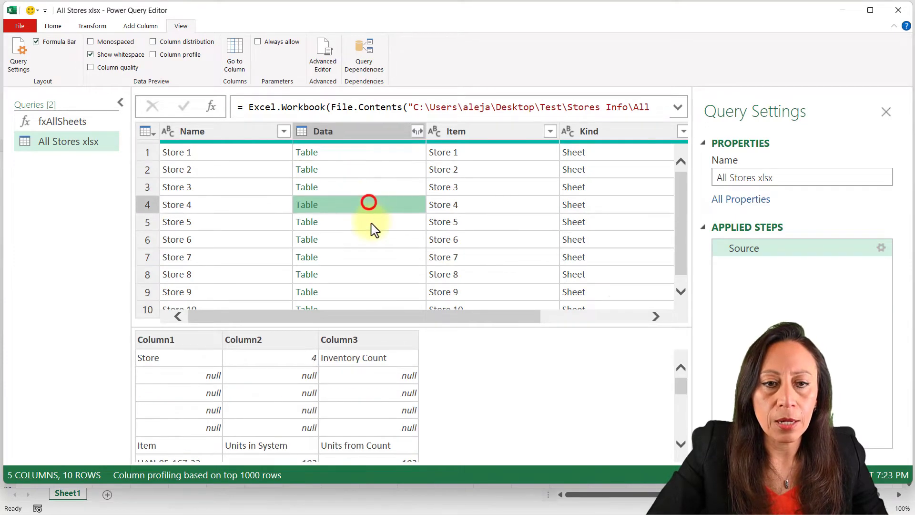
{"action": "left_click", "coordinate": [372, 222]}
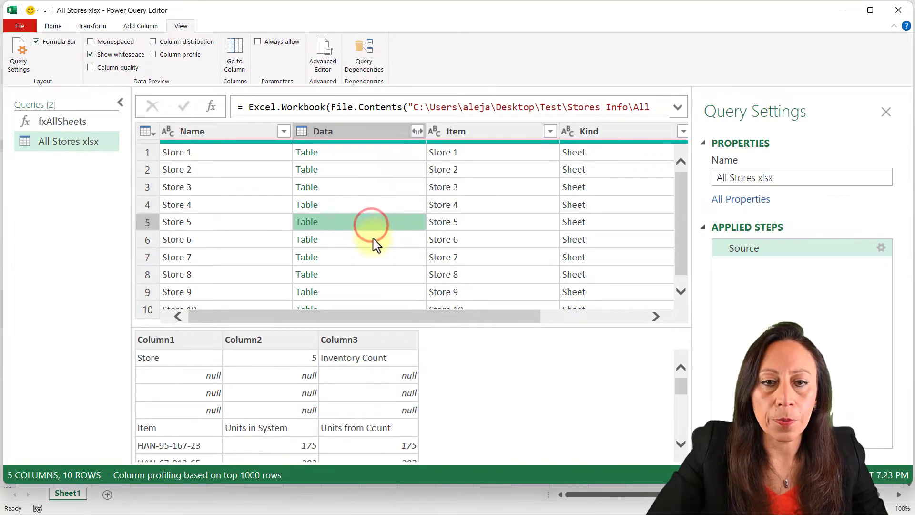
{"action": "left_click", "coordinate": [378, 150]}
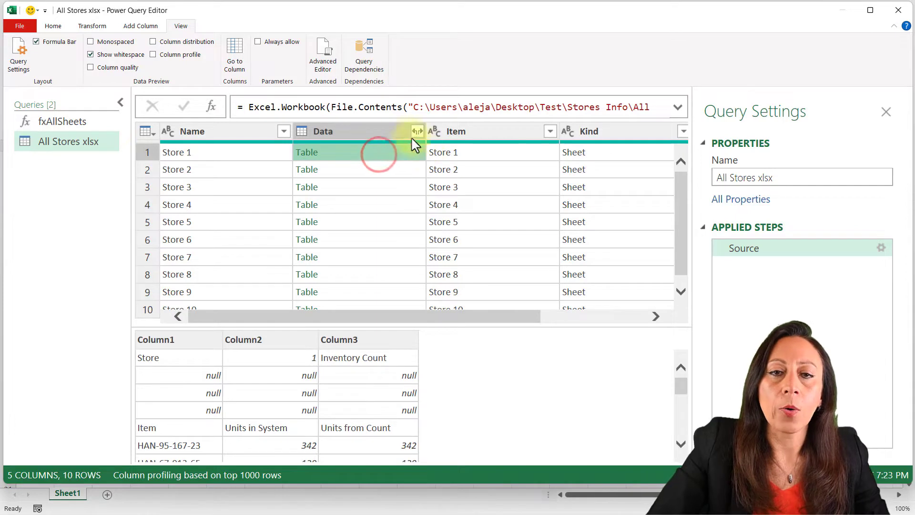
- Invoke the fxAllSheets custom function as a new column named fxAllSheets, passing the Data column as the AllSheets argument
{"action": "left_click", "coordinate": [381, 132]}
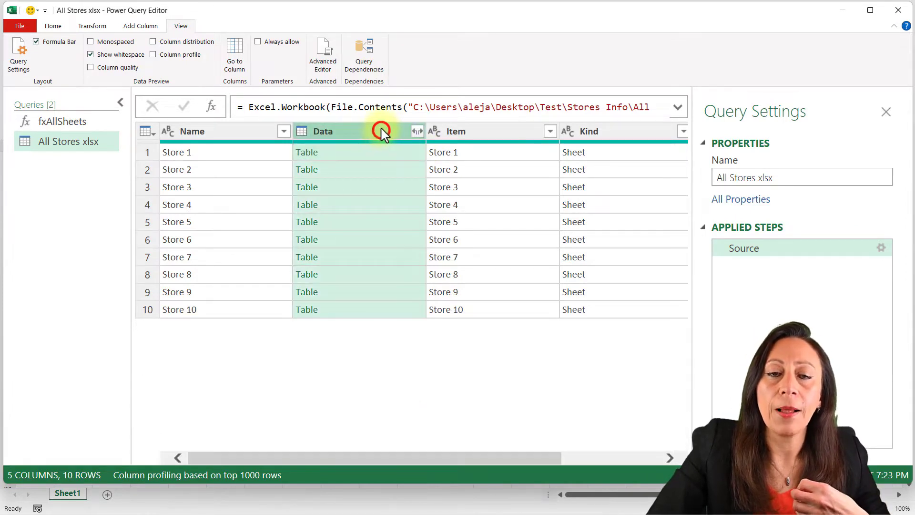
{"action": "left_click", "coordinate": [148, 28]}
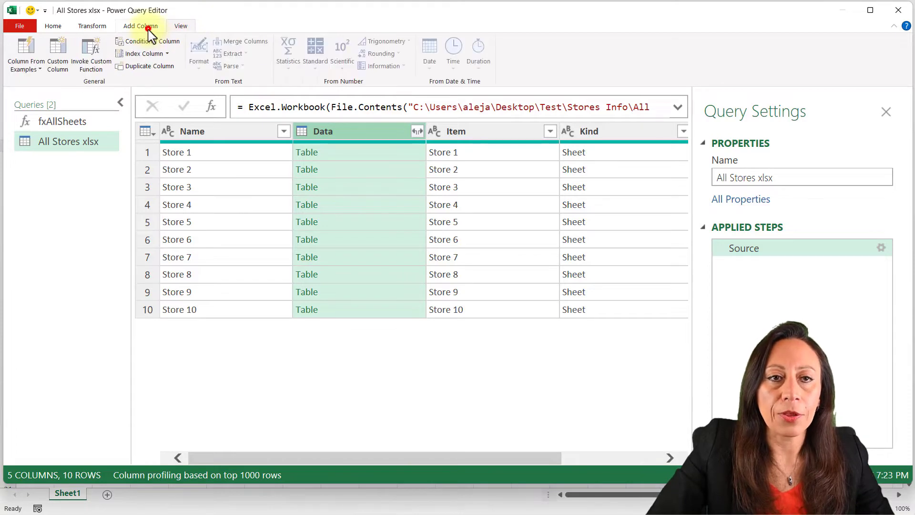
{"action": "left_click", "coordinate": [99, 52]}
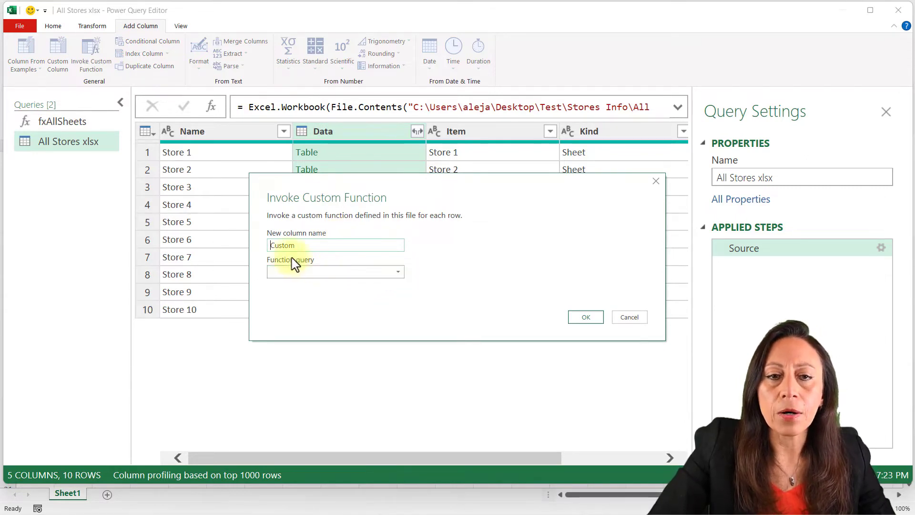
{"action": "left_click", "coordinate": [400, 272]}
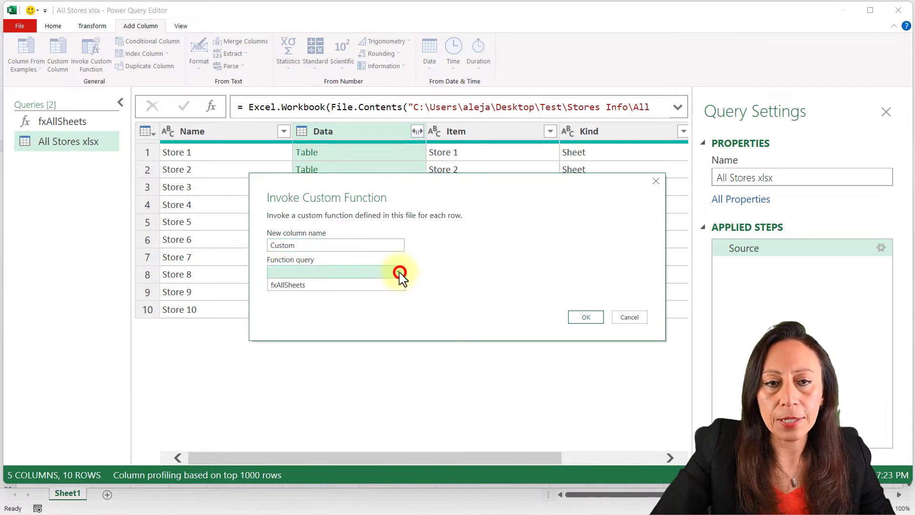
{"action": "left_click", "coordinate": [353, 284]}
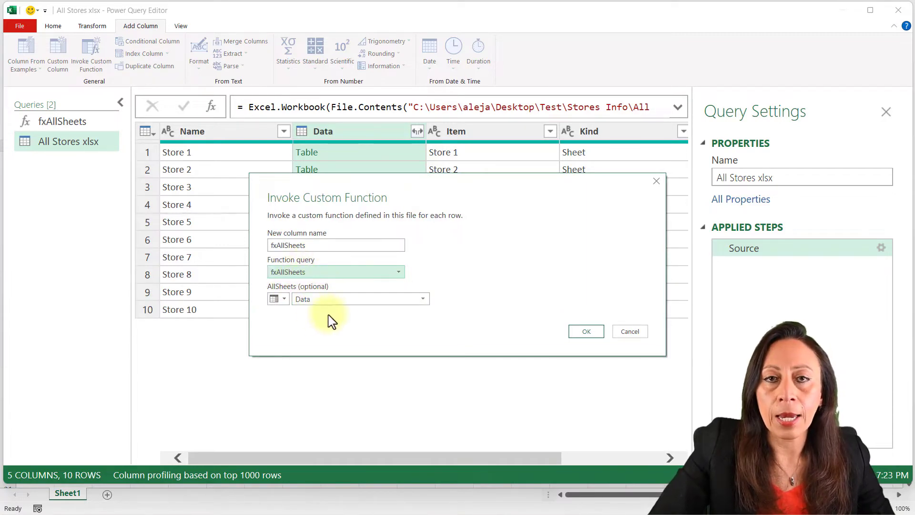
{"action": "left_click", "coordinate": [284, 299]}
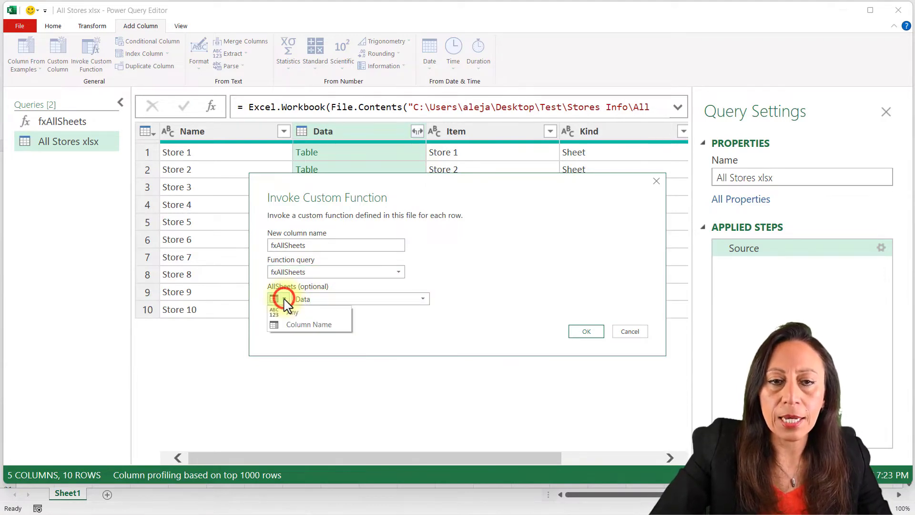
{"action": "left_click", "coordinate": [308, 325]}
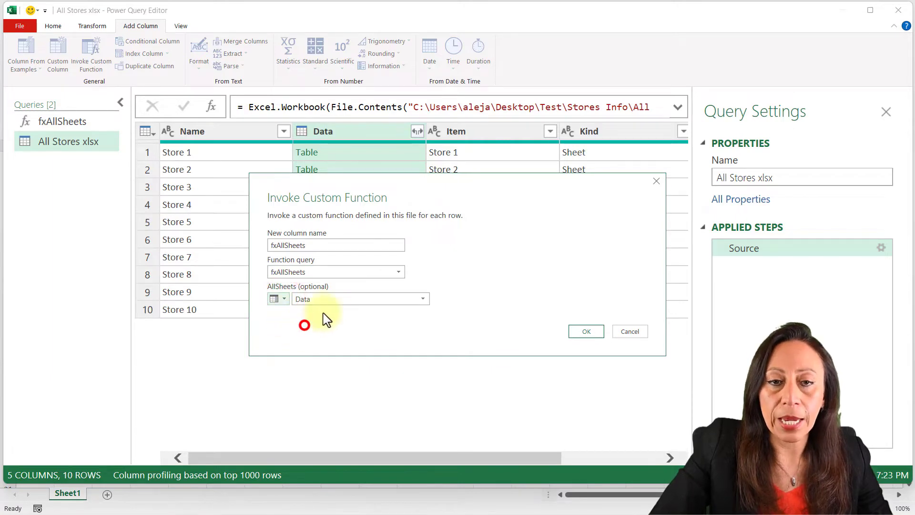
{"action": "left_click", "coordinate": [425, 299]}
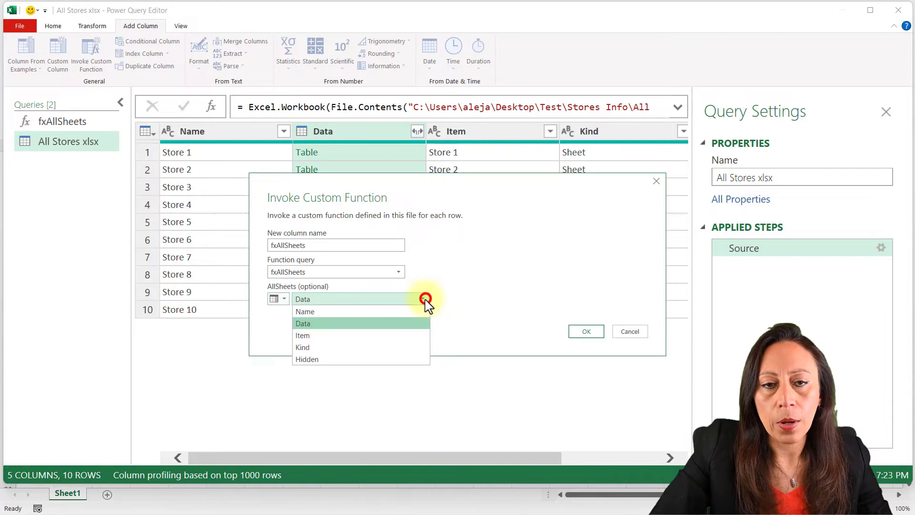
{"action": "left_click", "coordinate": [414, 324]}
{"action": "left_click", "coordinate": [588, 331]}
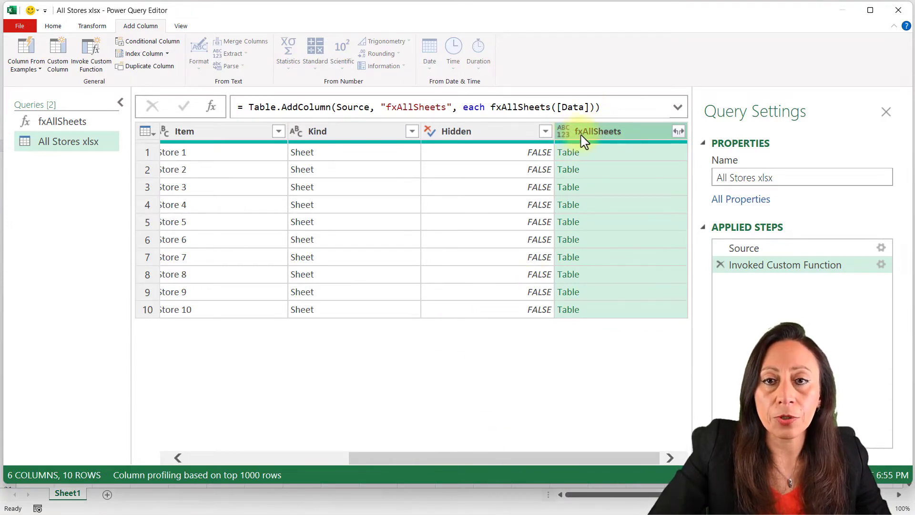
- Preview the tables in the fxAllSheets column for Stores 1 to 6 to check their headers and rows
{"action": "left_click", "coordinate": [620, 153]}
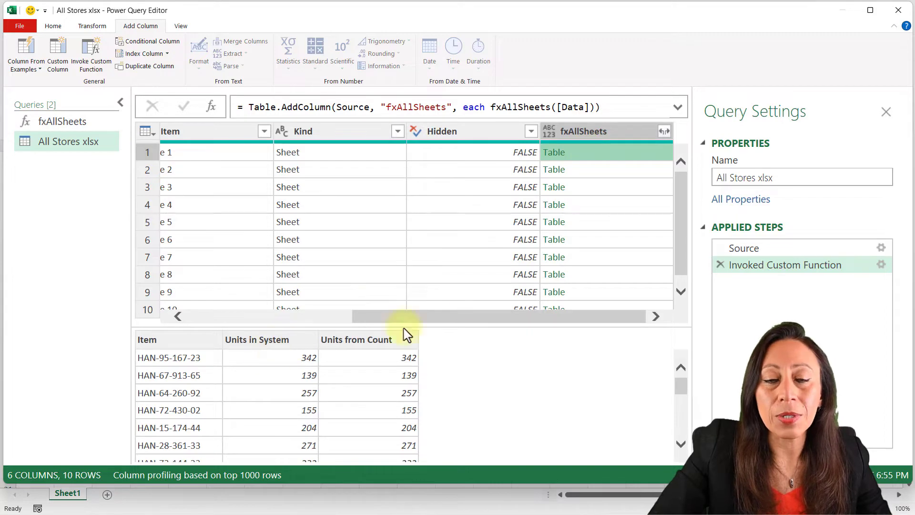
{"action": "left_click", "coordinate": [615, 170]}
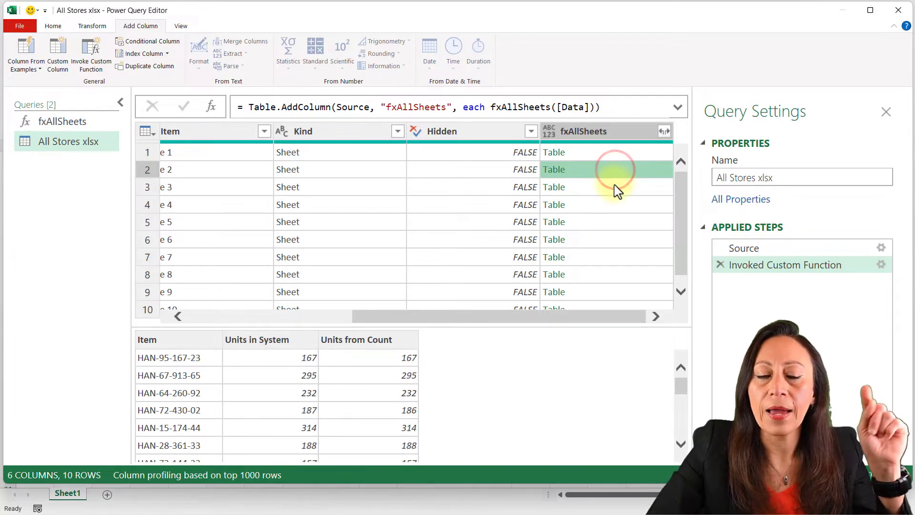
{"action": "left_click", "coordinate": [614, 185]}
{"action": "left_click", "coordinate": [615, 205]}
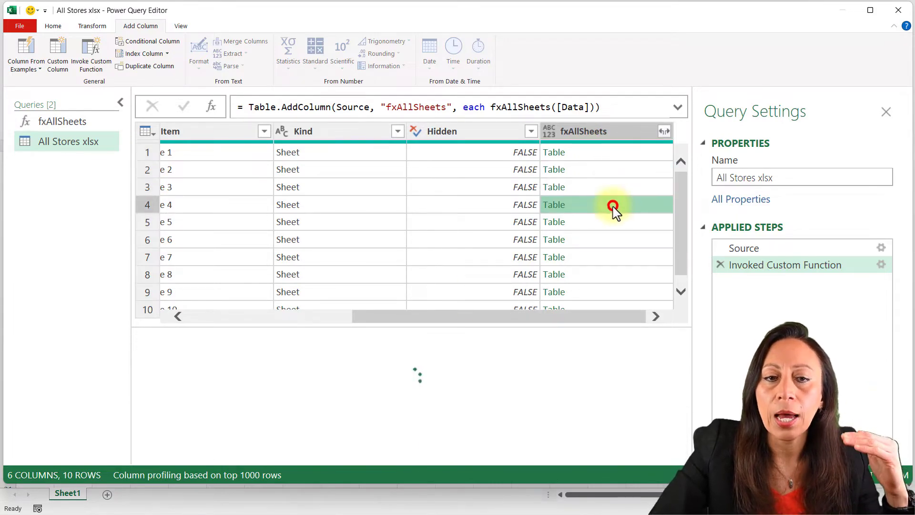
{"action": "left_click", "coordinate": [624, 223]}
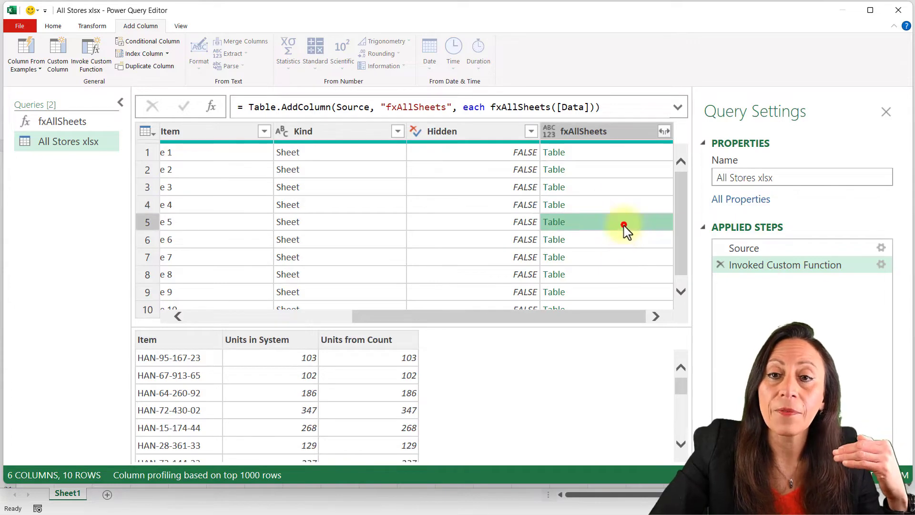
{"action": "left_click", "coordinate": [615, 239]}
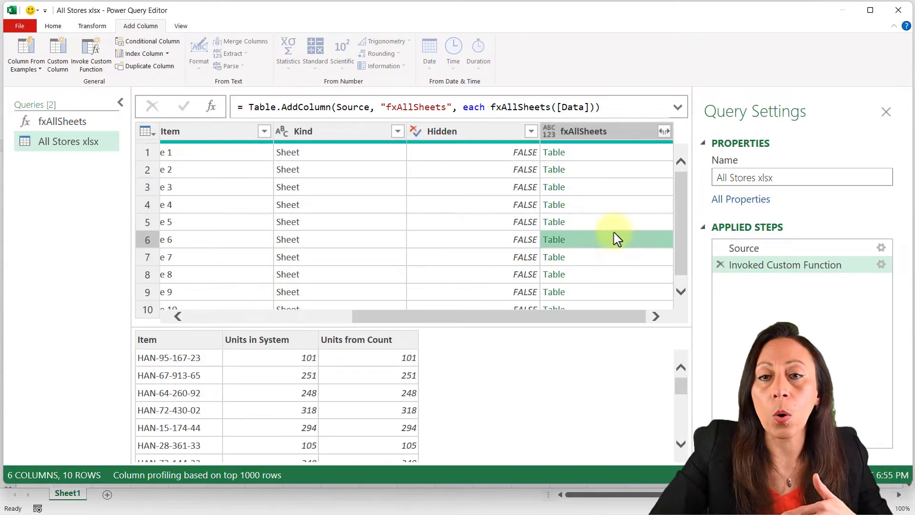
- Preview the Store 8 table in the fxAllSheets column and review the query's other columns
{"action": "left_click", "coordinate": [617, 273]}
{"action": "left_click_drag", "start_coordinate": [551, 315], "coordinate": [322, 308]}
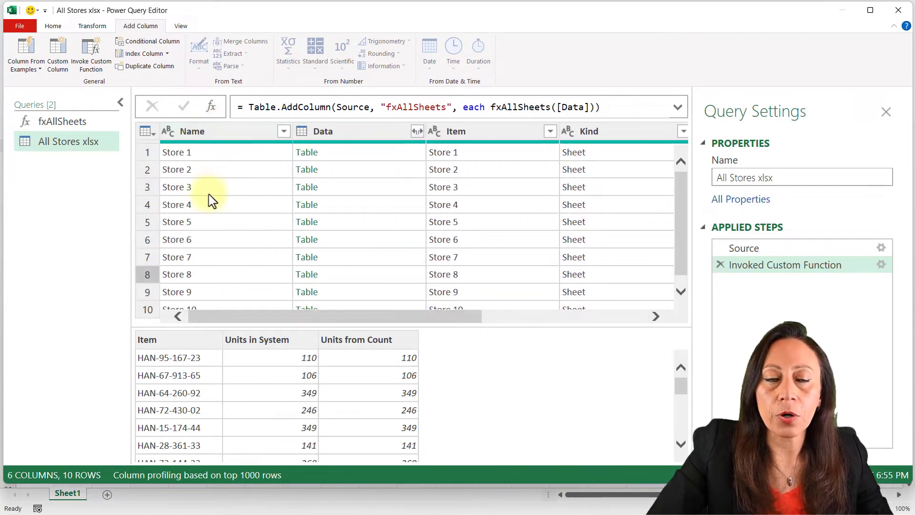
{"action": "left_click_drag", "start_coordinate": [276, 312], "coordinate": [597, 131]}
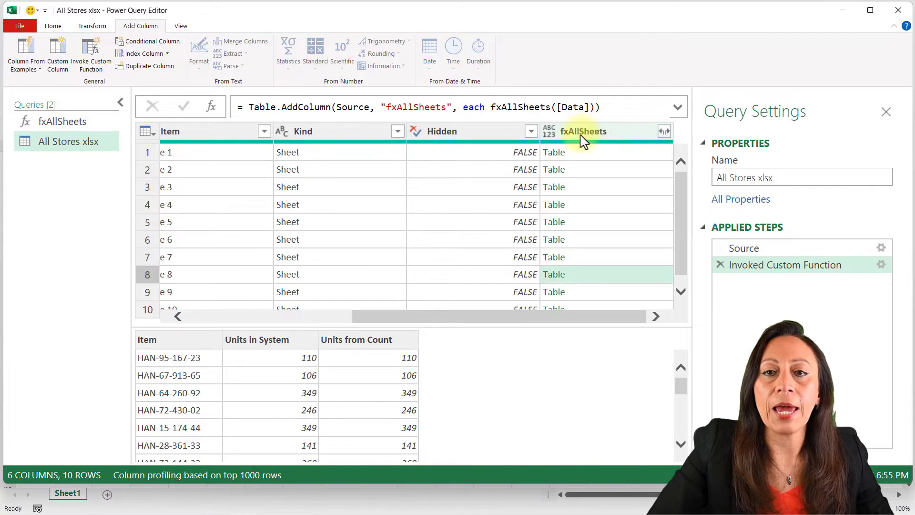
{"action": "left_click_drag", "start_coordinate": [407, 312], "coordinate": [229, 317]}
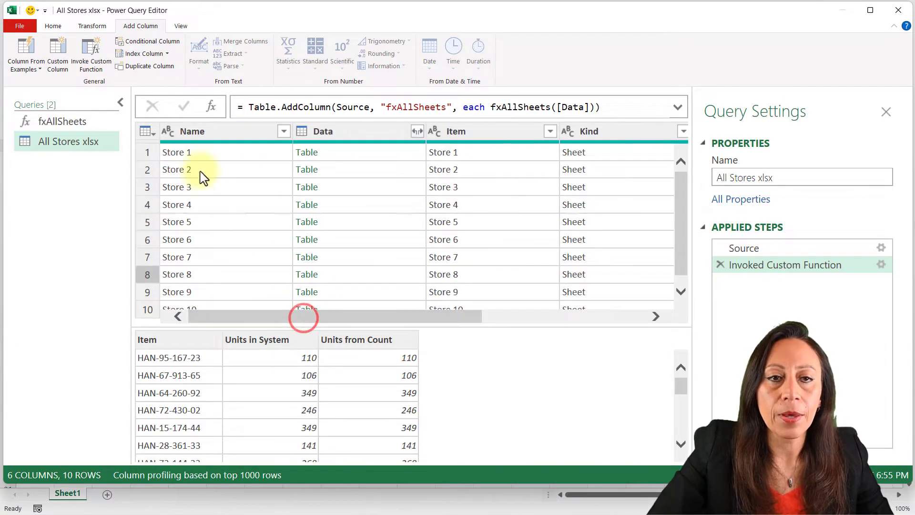
- Remove every column except Name and fxAllSheets, and preview the Store 1 table
{"action": "left_click", "coordinate": [204, 131]}
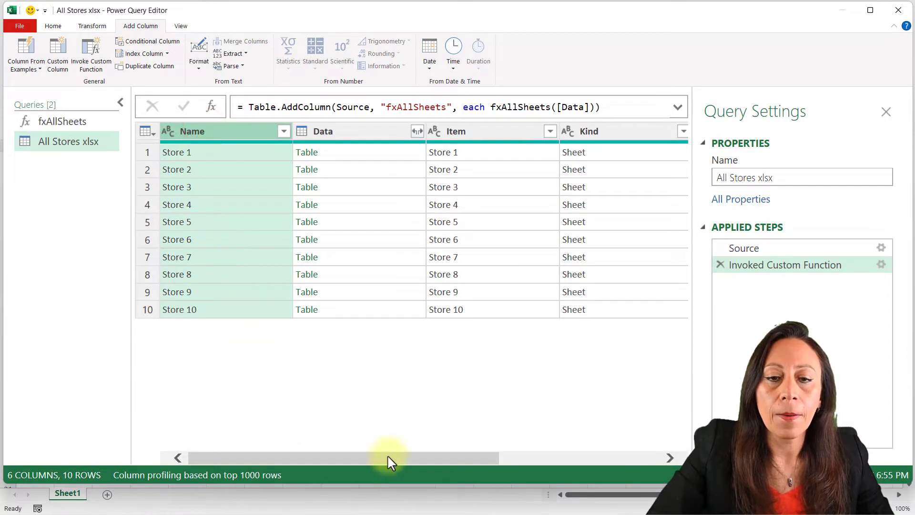
{"action": "left_click_drag", "start_coordinate": [388, 454], "coordinate": [583, 467]}
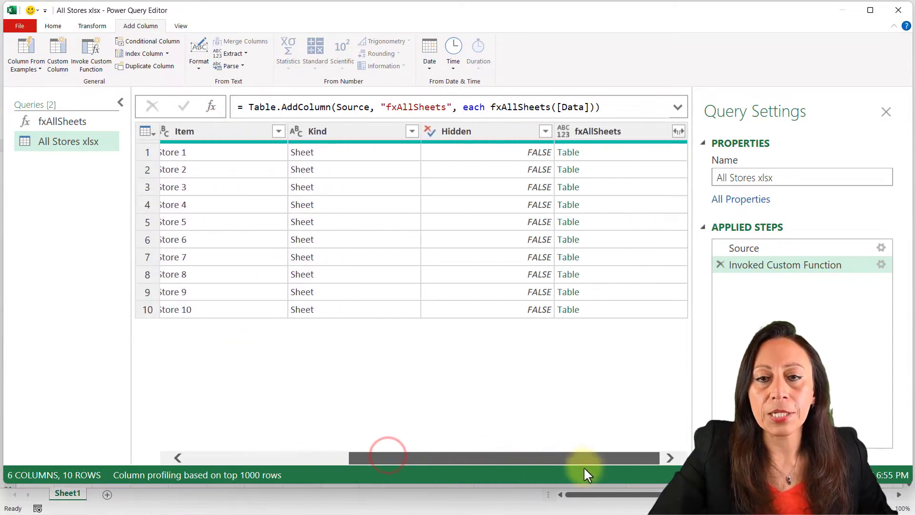
{"action": "left_click", "coordinate": [616, 136]}
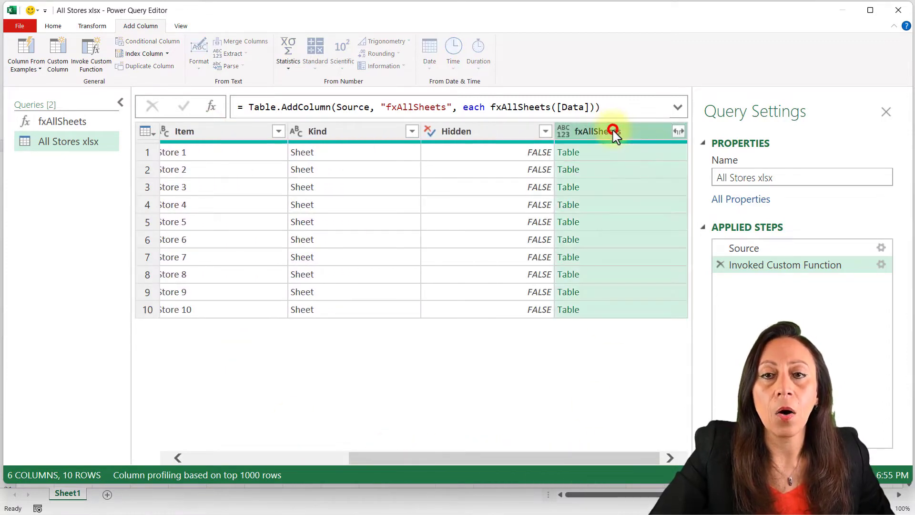
{"action": "right_click", "coordinate": [616, 136]}
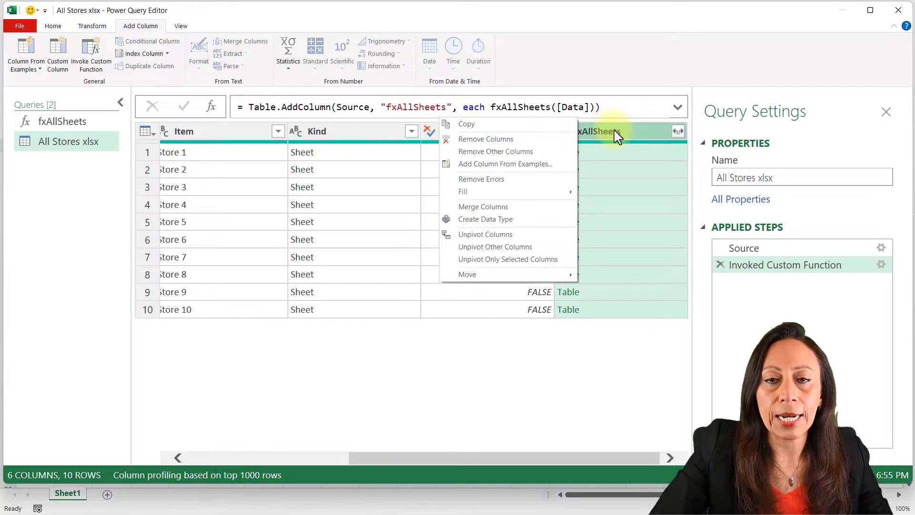
{"action": "left_click", "coordinate": [522, 152]}
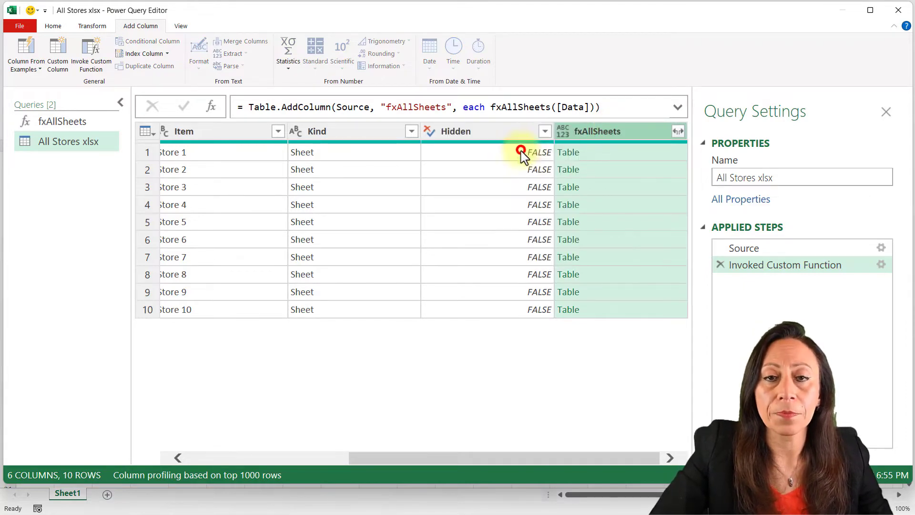
{"action": "left_click", "coordinate": [388, 153]}
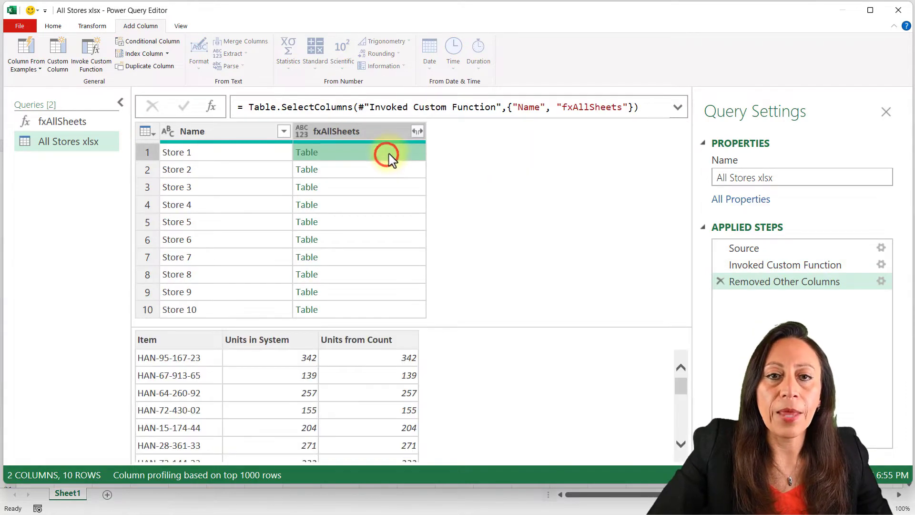
- Expand the fxAllSheets column into Item, Units in System and Units from Count, loading the full column list and omitting the original column name prefix
{"action": "left_click", "coordinate": [418, 132]}
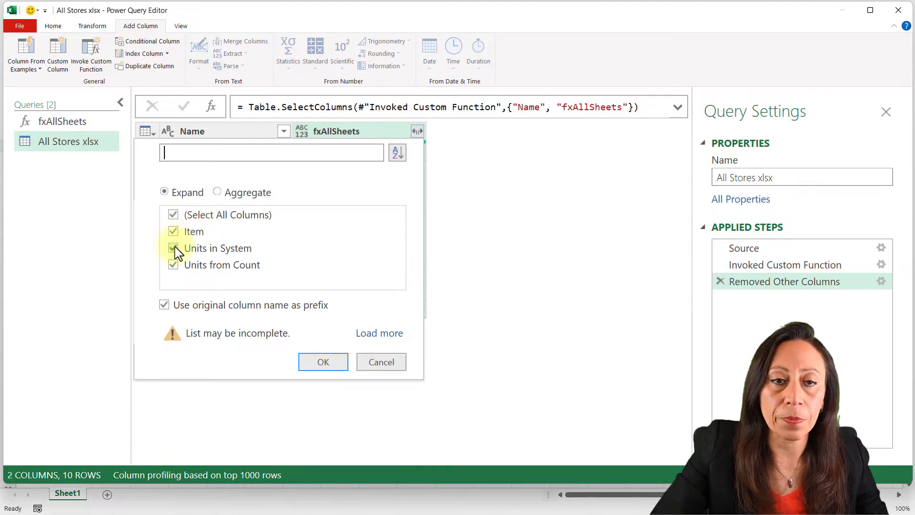
{"action": "left_click", "coordinate": [165, 305]}
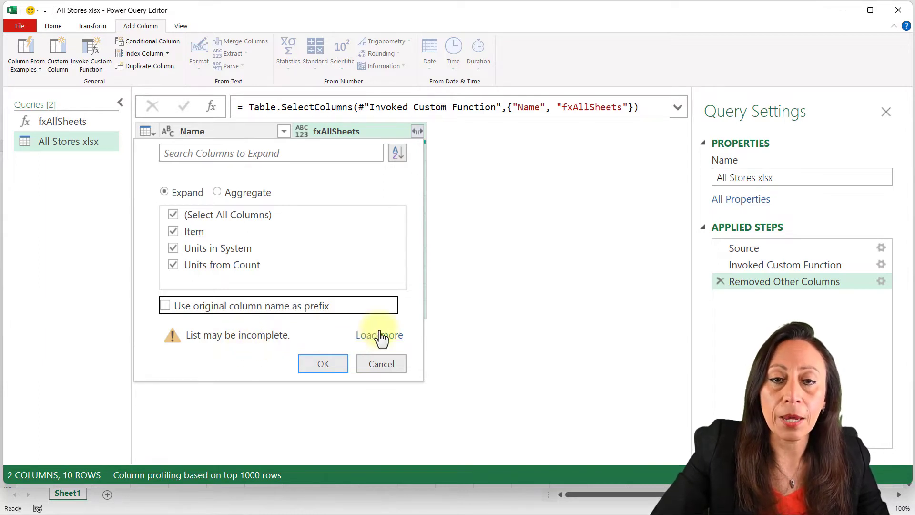
{"action": "left_click", "coordinate": [366, 337]}
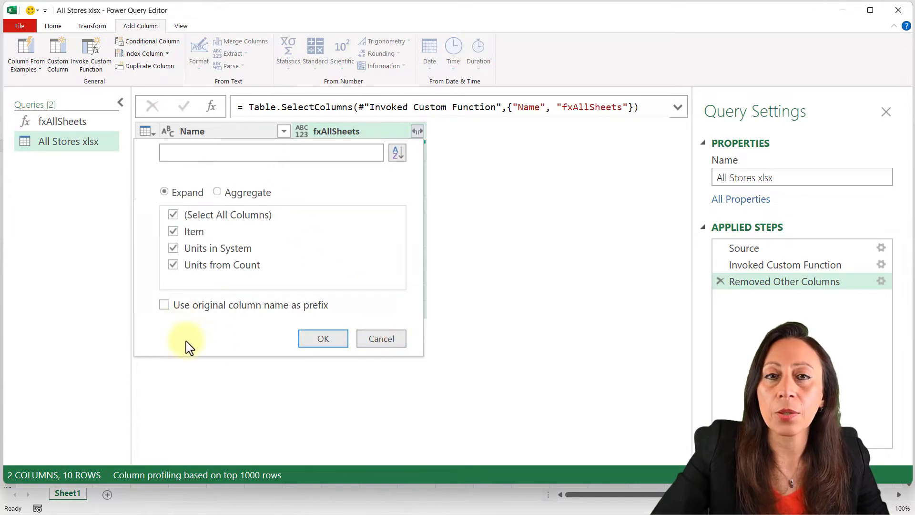
{"action": "left_click", "coordinate": [324, 339]}
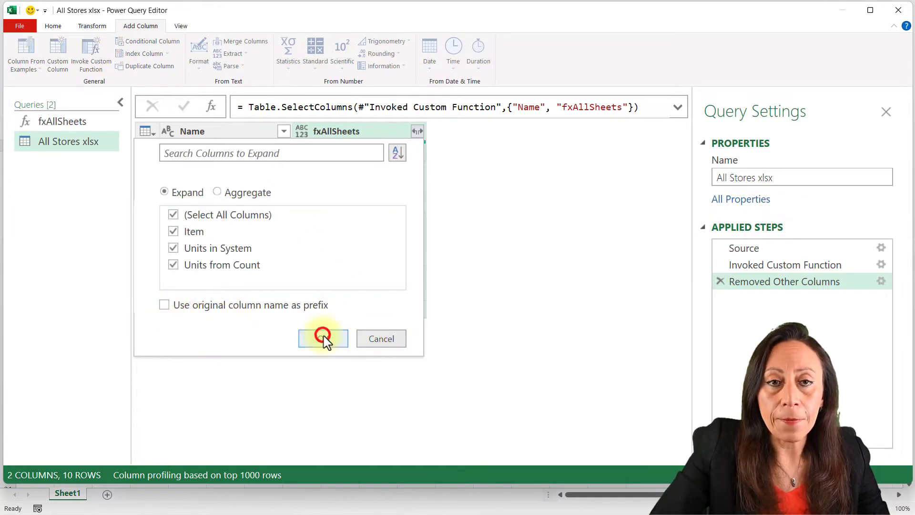
- Review the expanded rows and the Name column's filter values to check that all stores are included
{"action": "left_click_drag", "start_coordinate": [291, 457], "coordinate": [267, 451]}
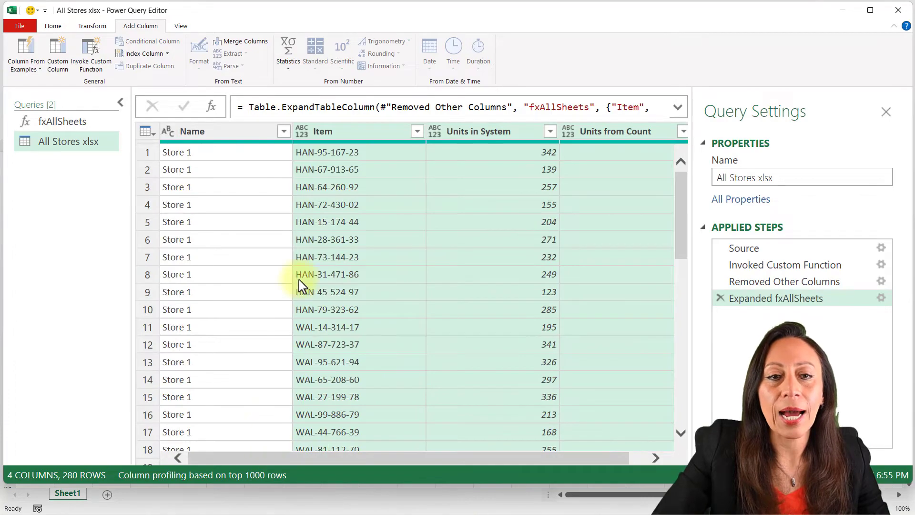
{"action": "scroll", "coordinate": [302, 277], "scroll_direction": "down", "scroll_amount": 5}
{"action": "scroll", "coordinate": [301, 272], "scroll_direction": "down", "scroll_amount": 10}
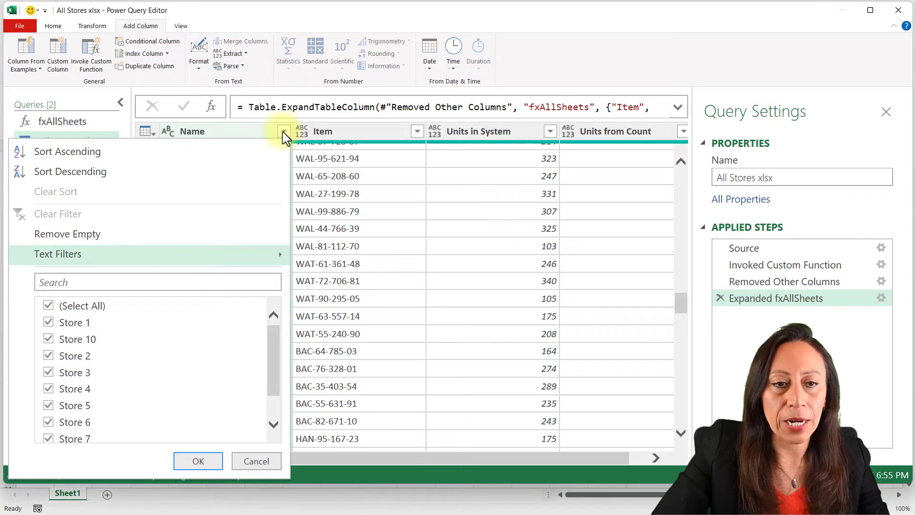
{"action": "scroll", "coordinate": [114, 322], "scroll_direction": "down", "scroll_amount": 1}
{"action": "scroll", "coordinate": [118, 348], "scroll_direction": "up", "scroll_amount": 2}
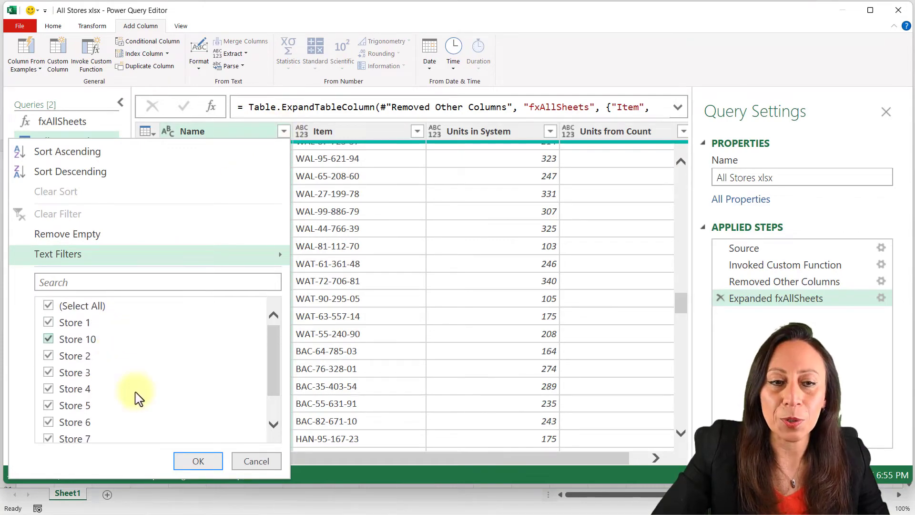
{"action": "left_click", "coordinate": [254, 462]}
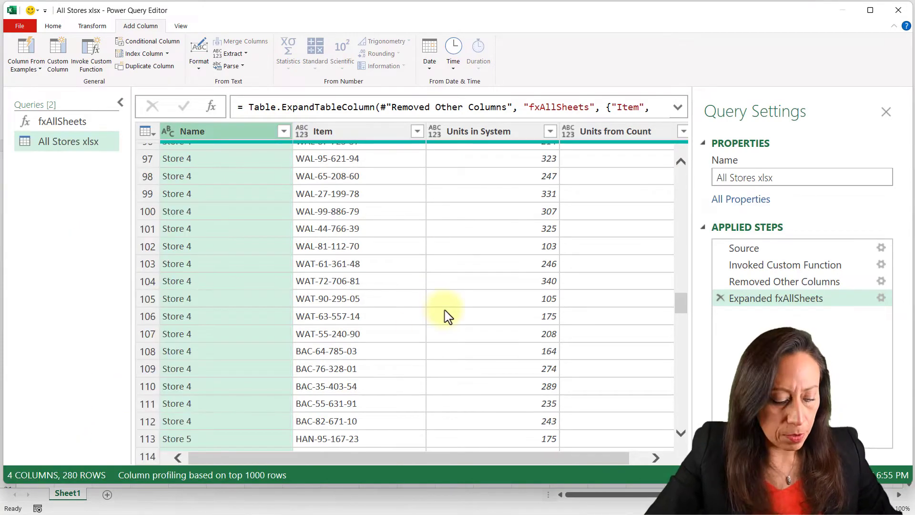
{"action": "key", "text": "ctrl+shift+minus"}
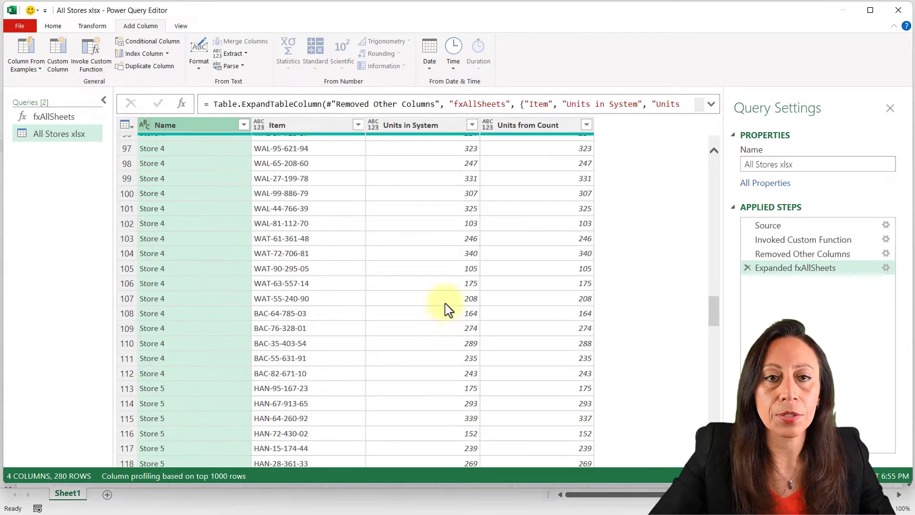
{"action": "scroll", "coordinate": [441, 262], "scroll_direction": "up", "scroll_amount": 15}
{"action": "scroll", "coordinate": [441, 261], "scroll_direction": "up", "scroll_amount": 15}
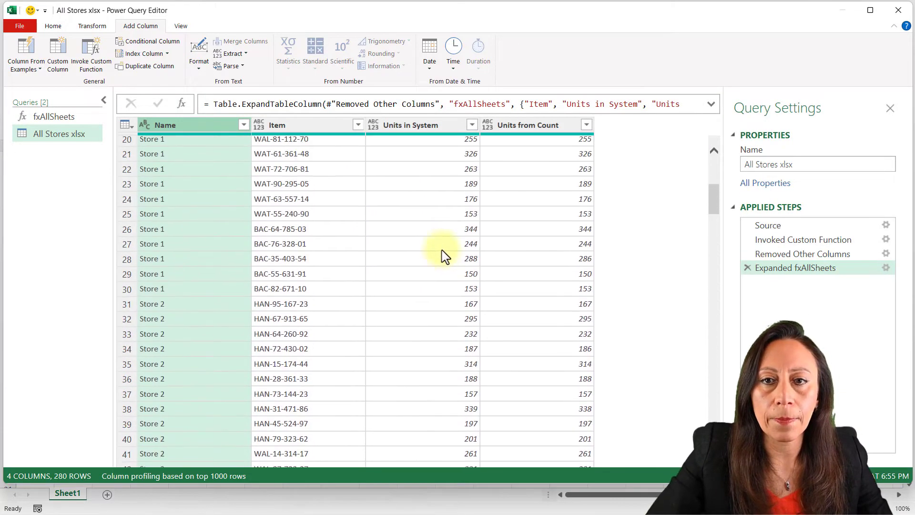
- Set the data type of the Units in System and Units from Count columns to Whole Number
{"action": "left_click", "coordinate": [450, 127]}
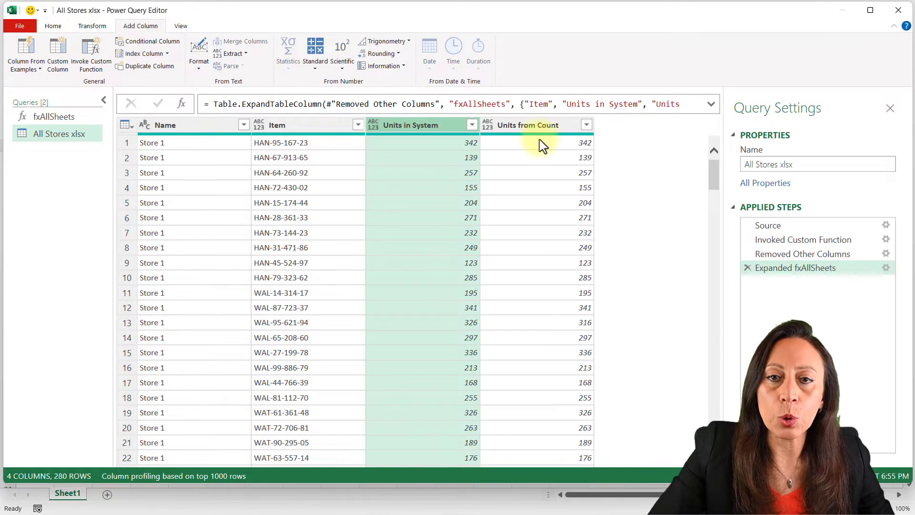
{"action": "left_click", "coordinate": [534, 126]}
{"action": "left_click", "coordinate": [441, 127]}
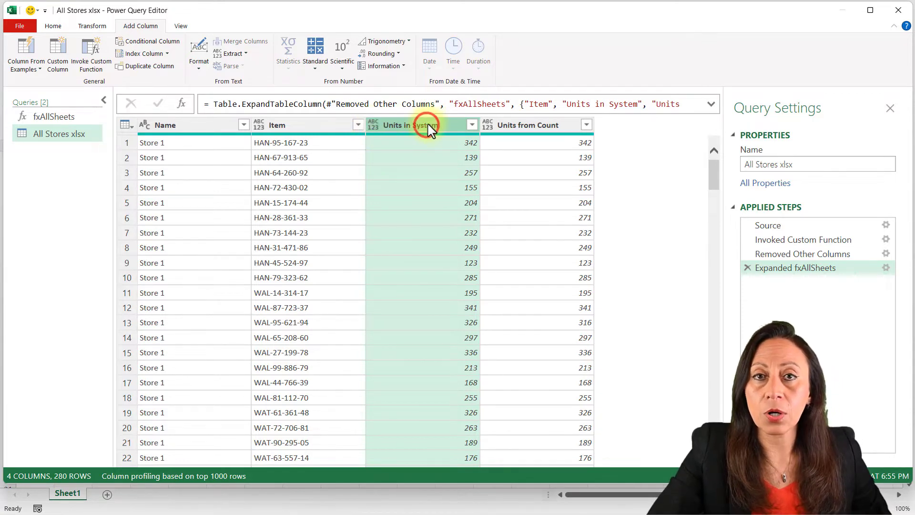
{"action": "left_click", "coordinate": [554, 126], "text": "ctrl"}
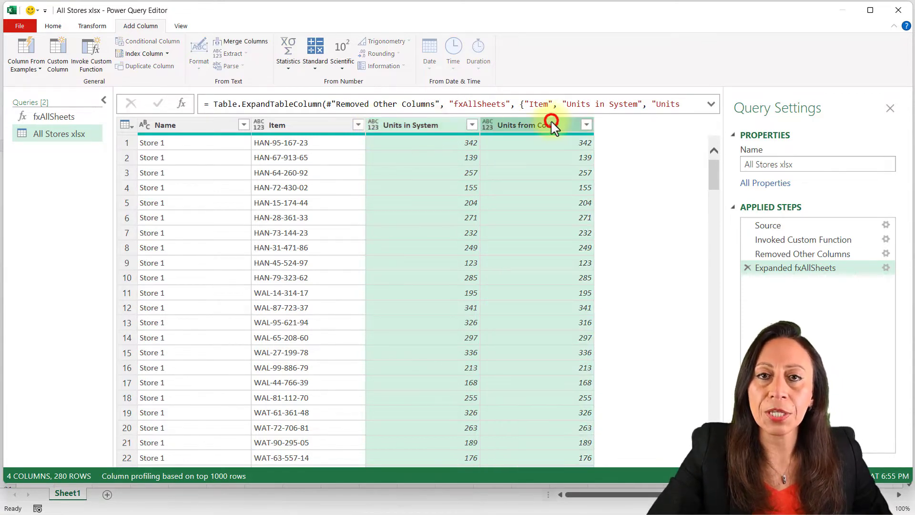
{"action": "left_click", "coordinate": [374, 126]}
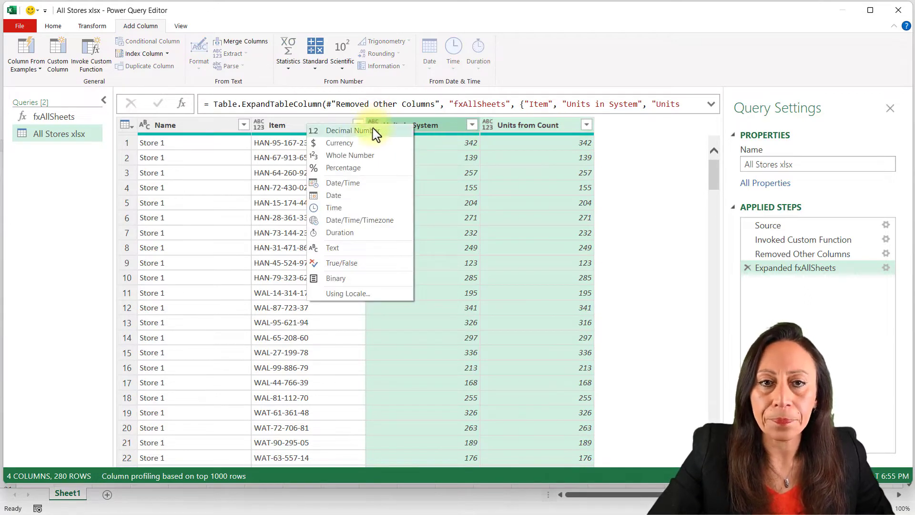
{"action": "left_click", "coordinate": [381, 165]}
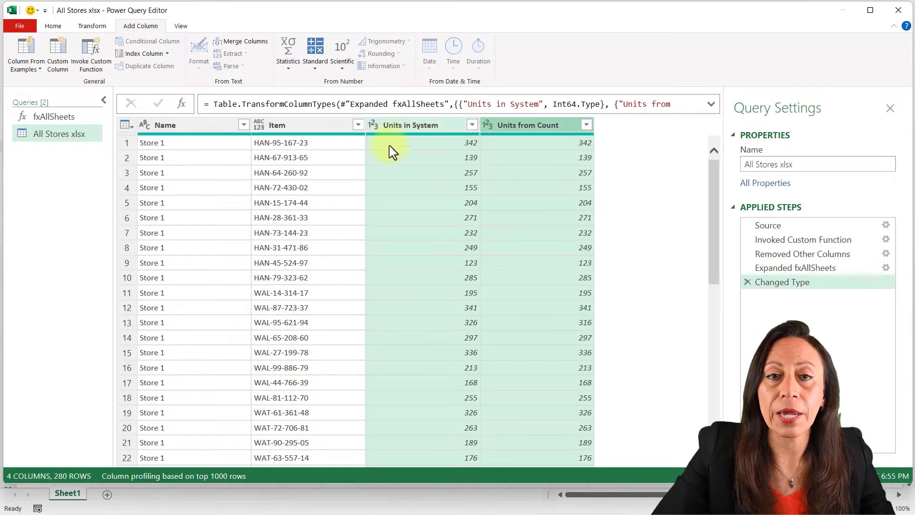
- Add a column subtracting Units in System from Units from Count, and inspect the difference for Store 1 item WAL-95-621-94
{"action": "left_click", "coordinate": [346, 143]}
{"action": "left_click", "coordinate": [459, 142]}
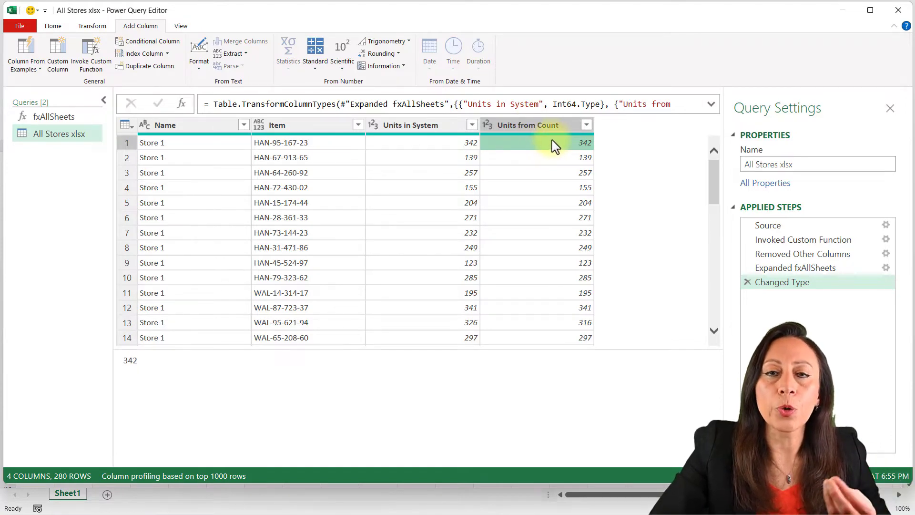
{"action": "left_click", "coordinate": [518, 130]}
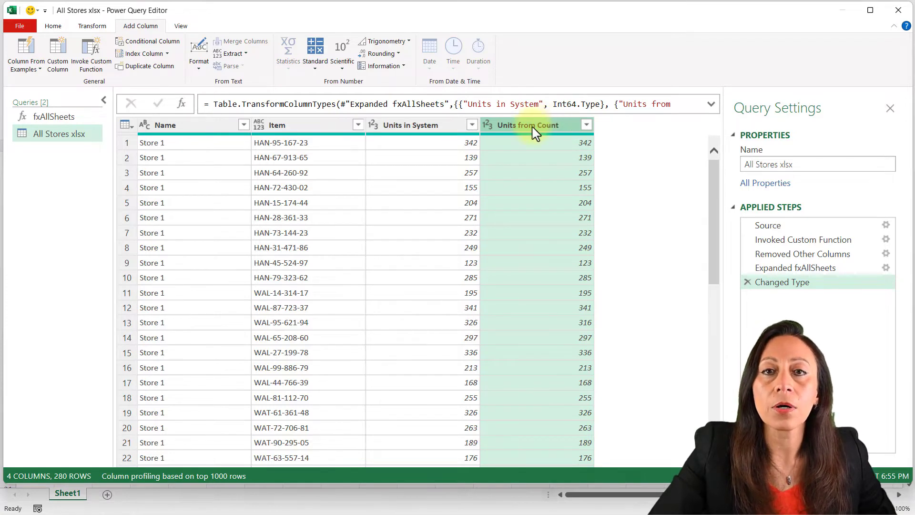
{"action": "left_click", "coordinate": [420, 127], "text": "ctrl"}
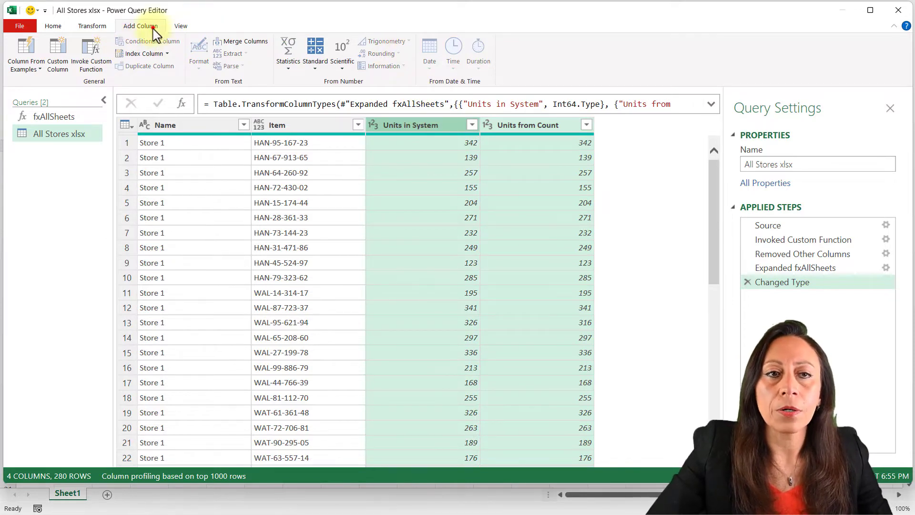
{"action": "left_click", "coordinate": [316, 71]}
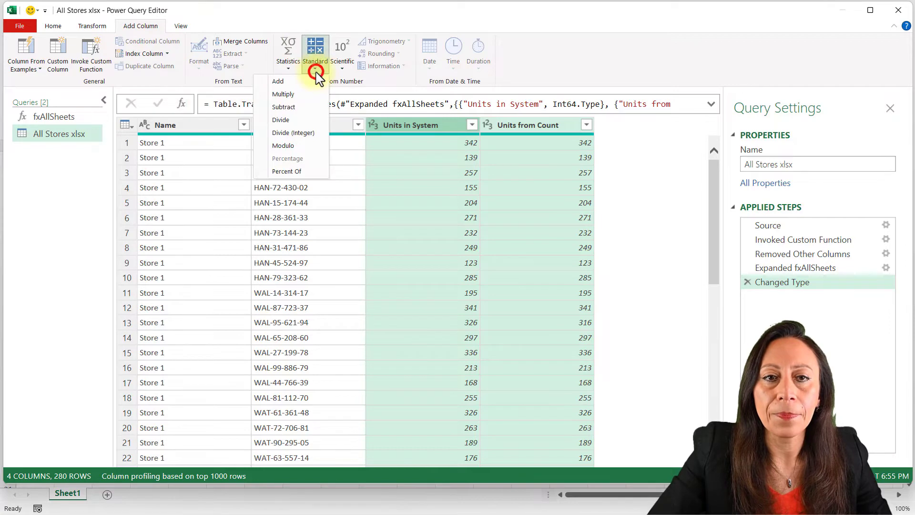
{"action": "left_click", "coordinate": [310, 107]}
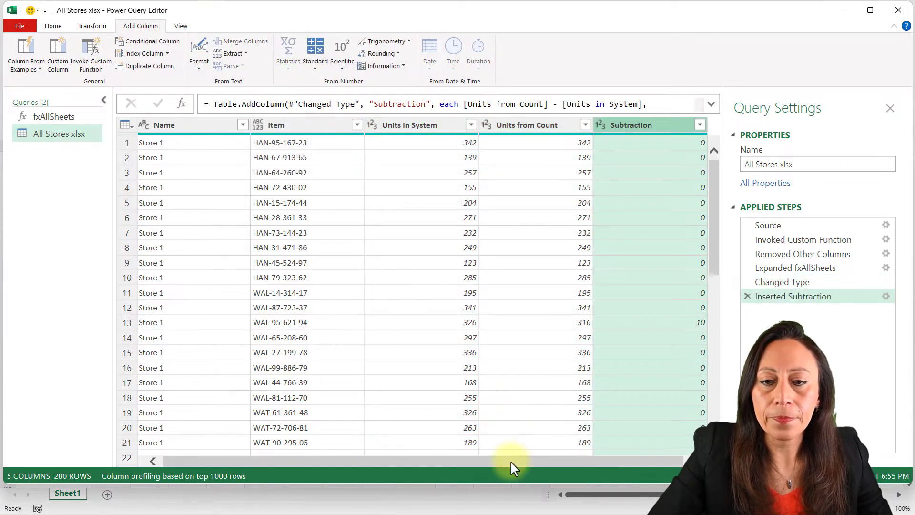
{"action": "mouse_move", "coordinate": [511, 461]}
{"action": "left_click", "coordinate": [638, 322]}
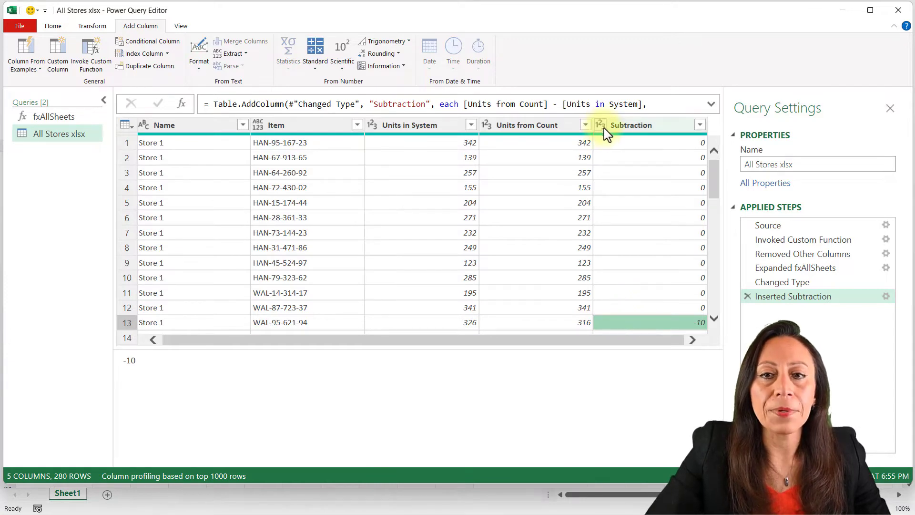
- Rename the All Stores xlsx query as tblAllStores
{"action": "left_click", "coordinate": [62, 134]}
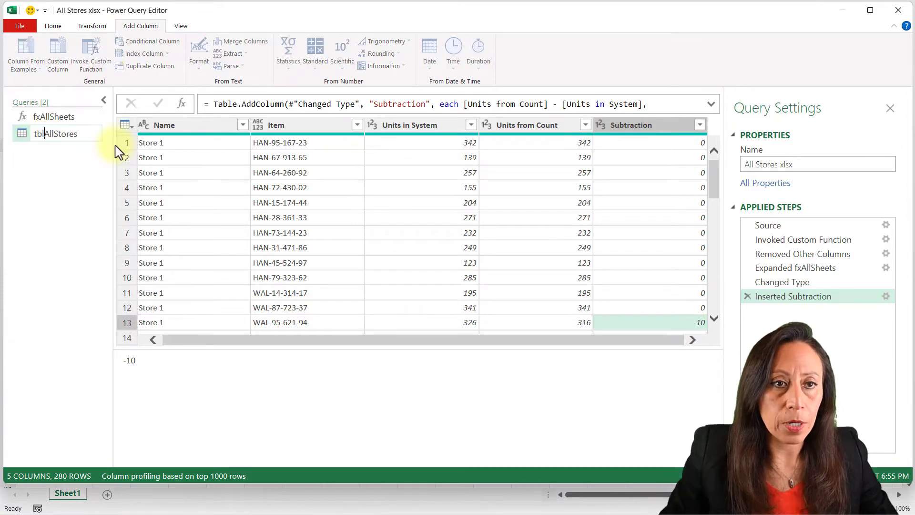
{"action": "key", "text": "Return"}
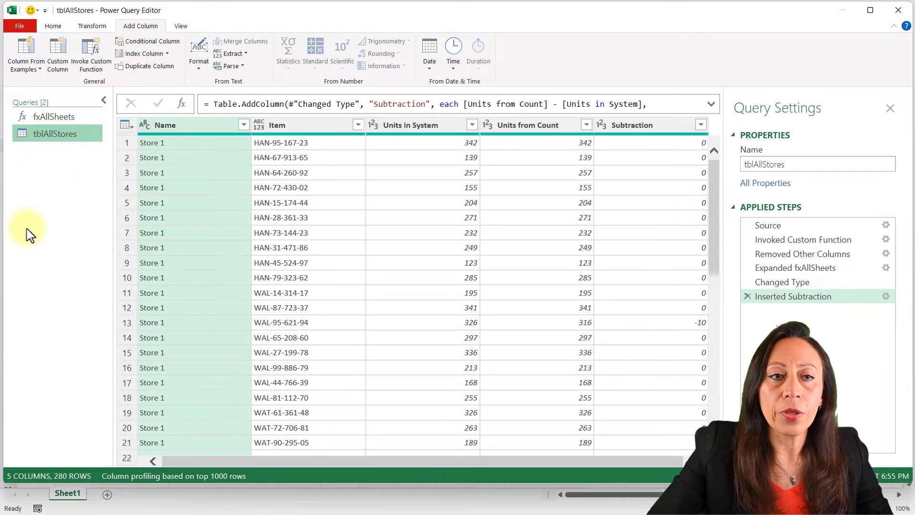
- Start a new query from the DimTables Excel workbook in the Test folder
{"action": "right_click", "coordinate": [38, 160]}
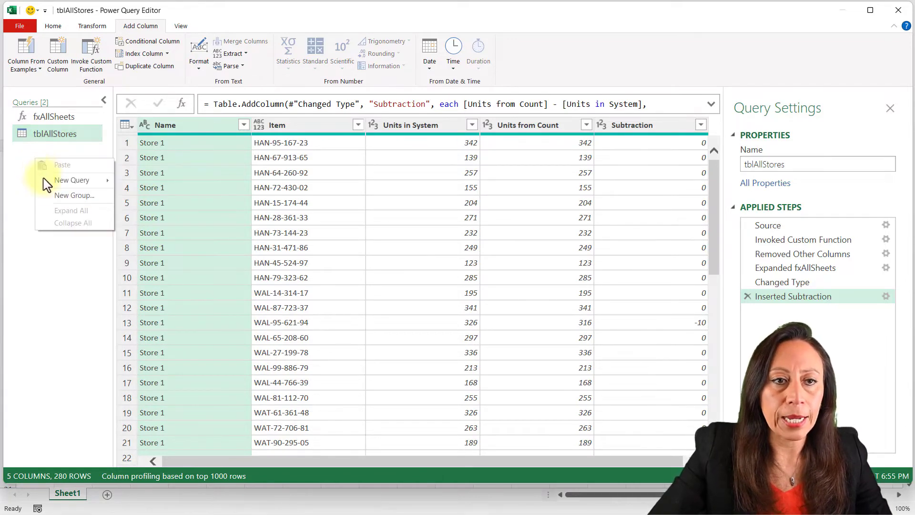
{"action": "mouse_move", "coordinate": [50, 183]}
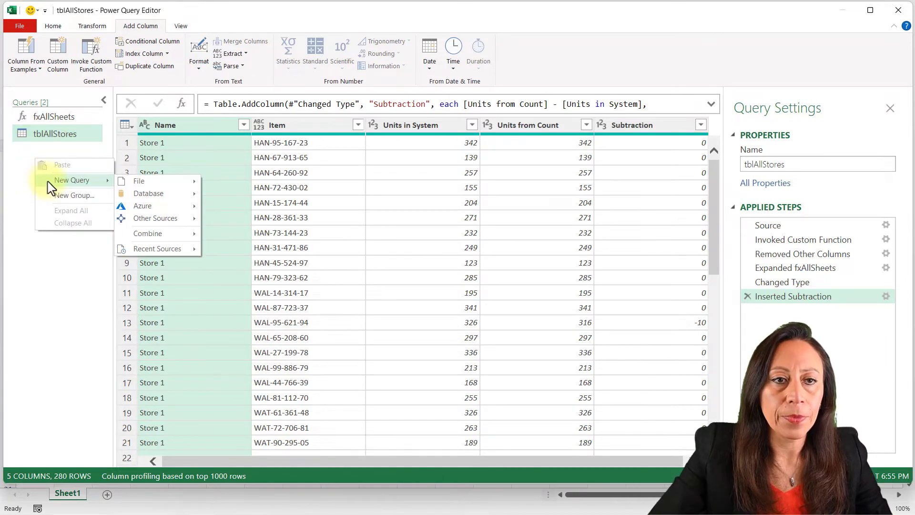
{"action": "left_click", "coordinate": [128, 181]}
{"action": "left_click", "coordinate": [239, 182]}
{"action": "left_click", "coordinate": [140, 154]}
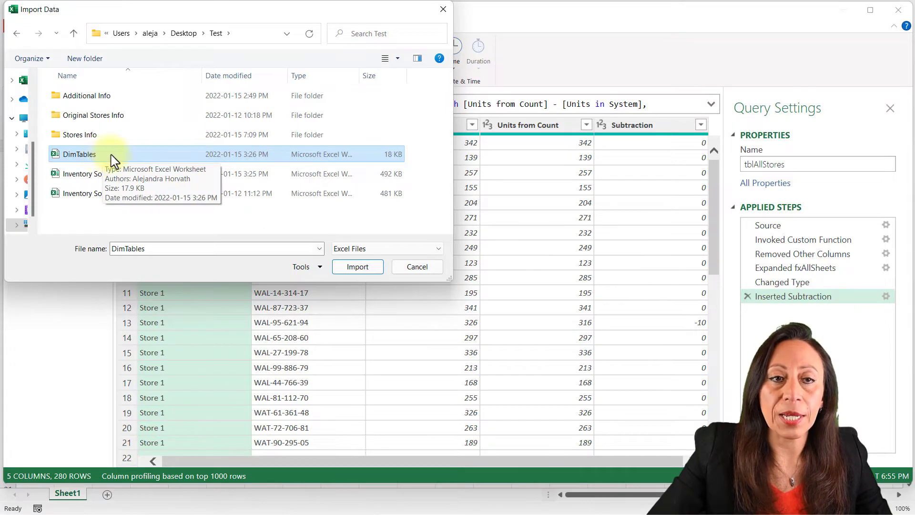
{"action": "left_click", "coordinate": [355, 268]}
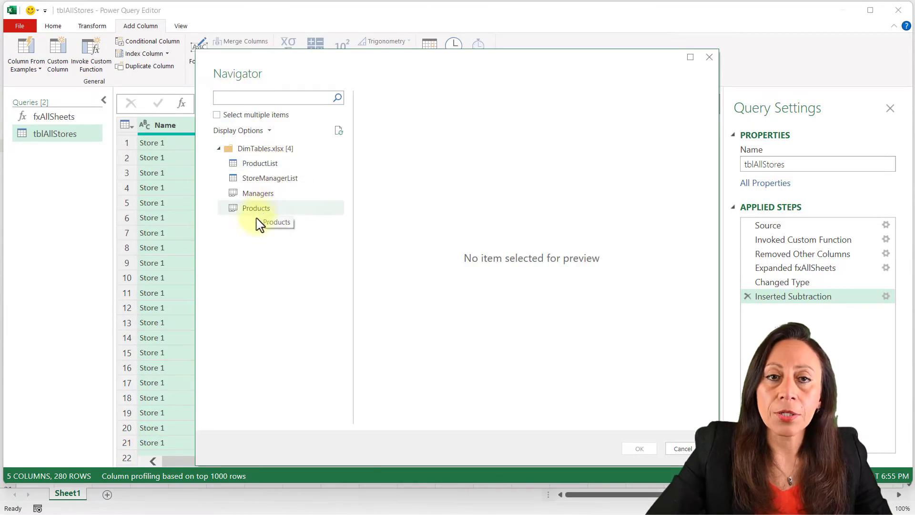
- Load both the ProductList and StoreManagerList tables from DimTables as queries, and look through each one
{"action": "left_click", "coordinate": [265, 177]}
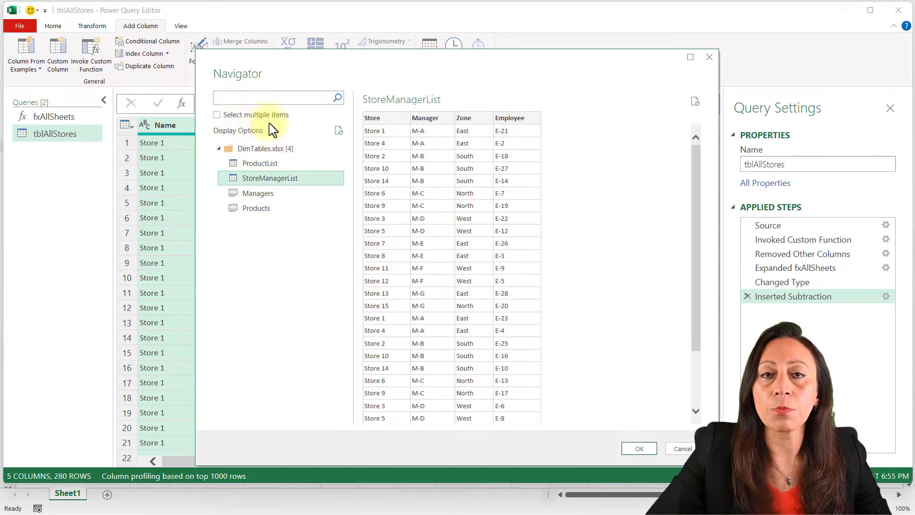
{"action": "left_click", "coordinate": [215, 116]}
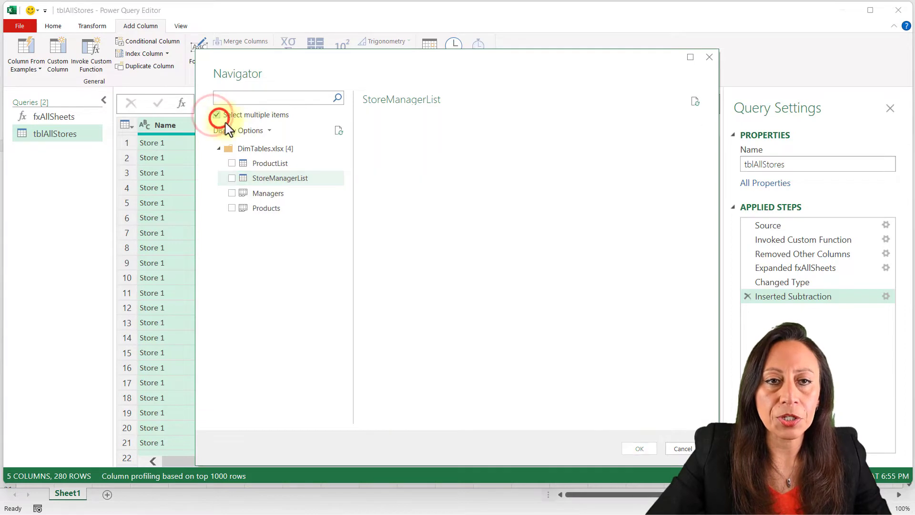
{"action": "left_click", "coordinate": [231, 163]}
{"action": "left_click", "coordinate": [232, 178]}
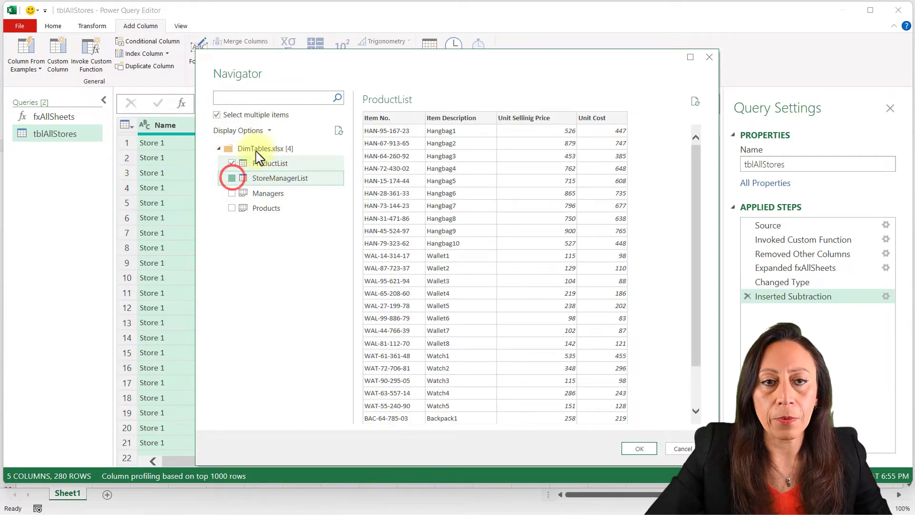
{"action": "left_click", "coordinate": [642, 448]}
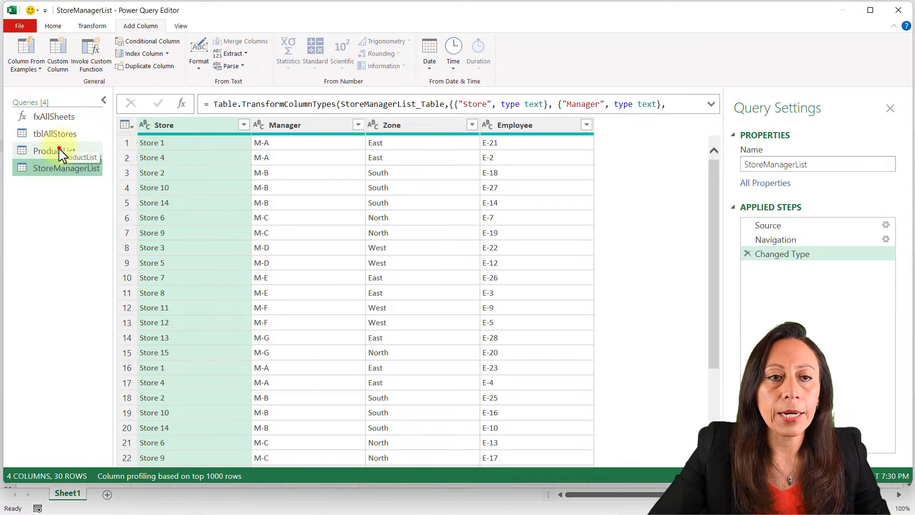
{"action": "left_click", "coordinate": [56, 151]}
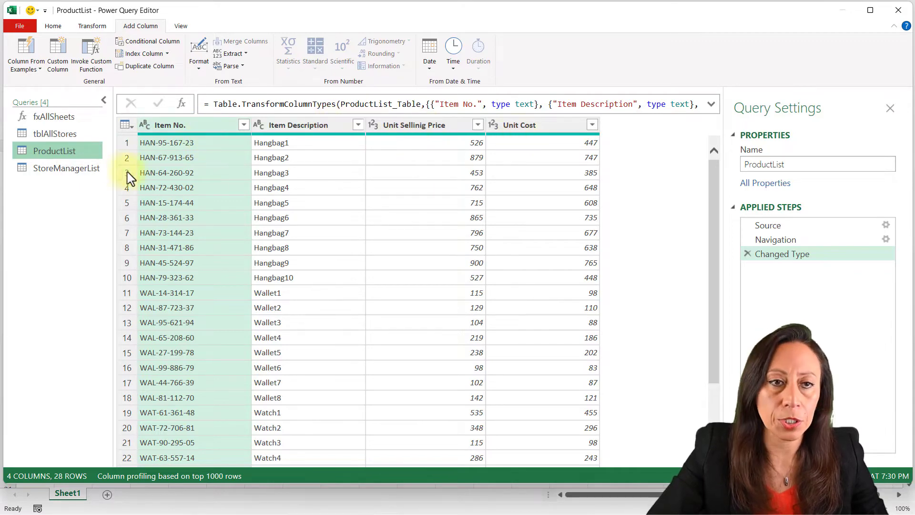
{"action": "left_click", "coordinate": [62, 171]}
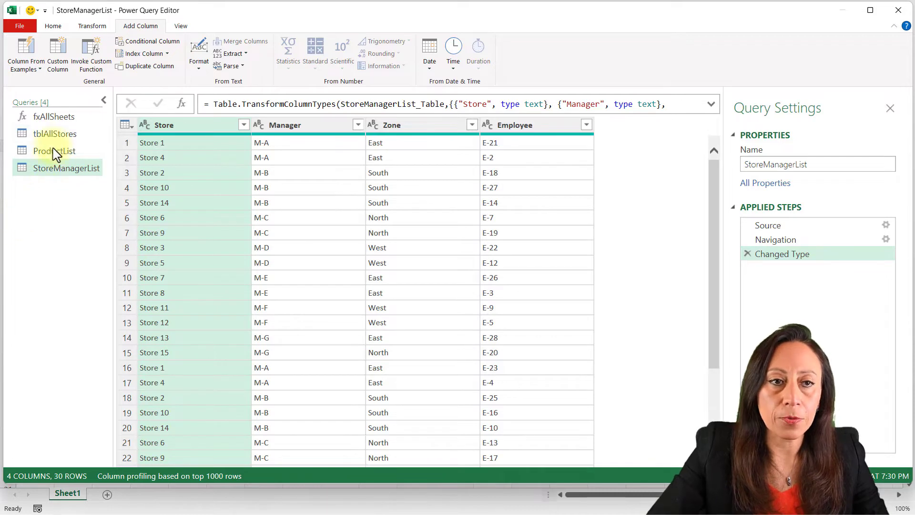
{"action": "right_click", "coordinate": [27, 185]}
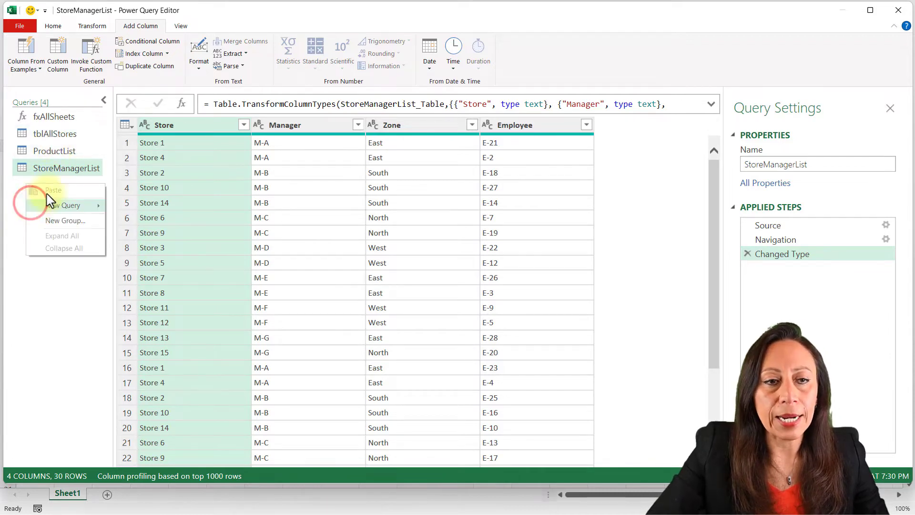
{"action": "left_click", "coordinate": [79, 205]}
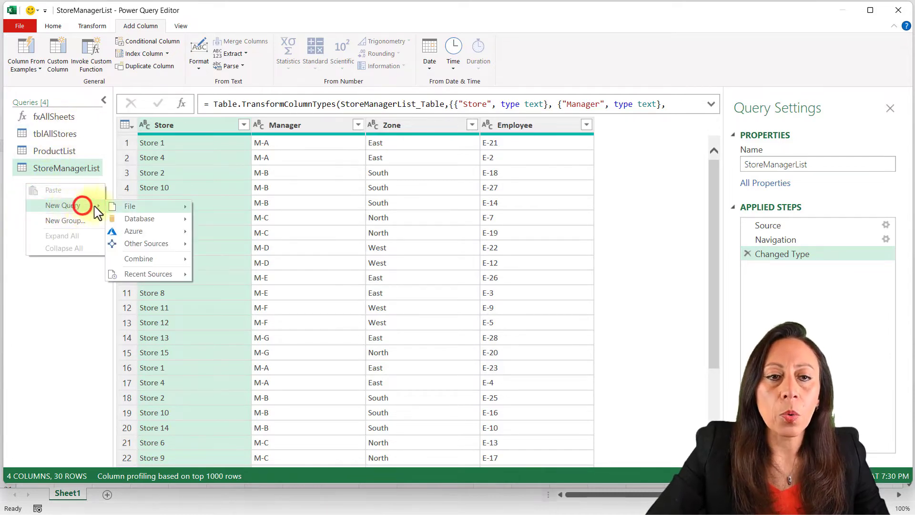
{"action": "left_click", "coordinate": [136, 259]}
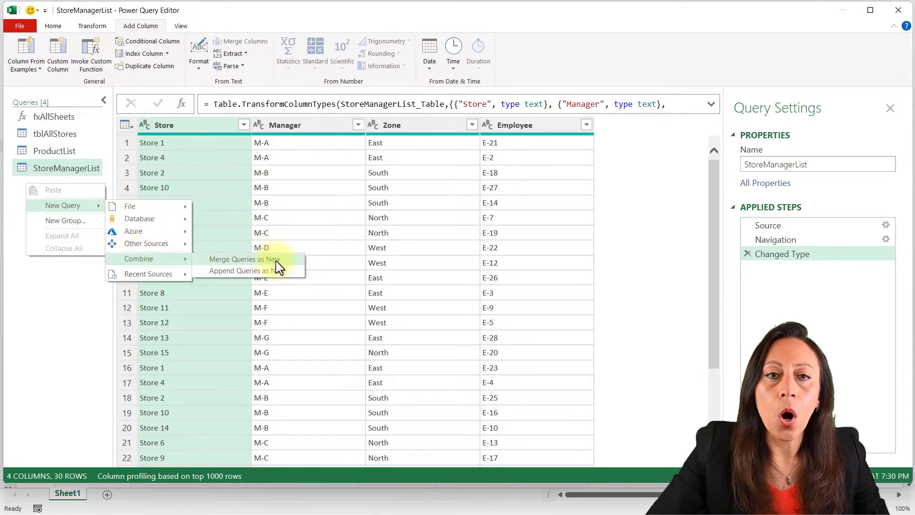
- Merge tblAllStores with ProductList as a new query, matching Item to Item No. with a Left Outer join
{"action": "left_click", "coordinate": [54, 27]}
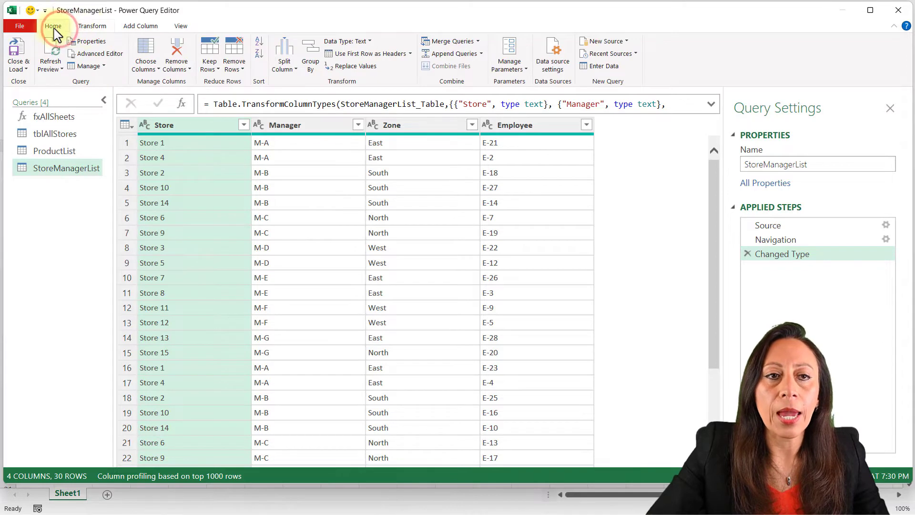
{"action": "left_click", "coordinate": [478, 41]}
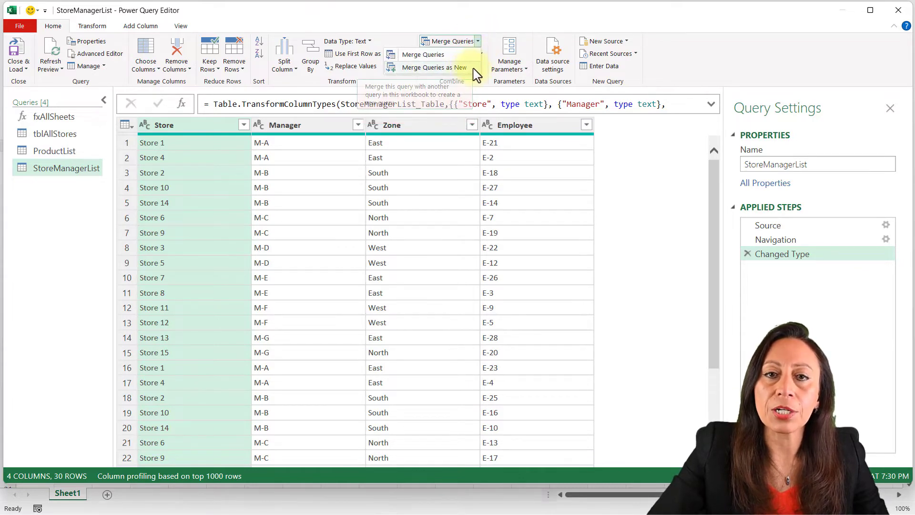
{"action": "left_click", "coordinate": [476, 69]}
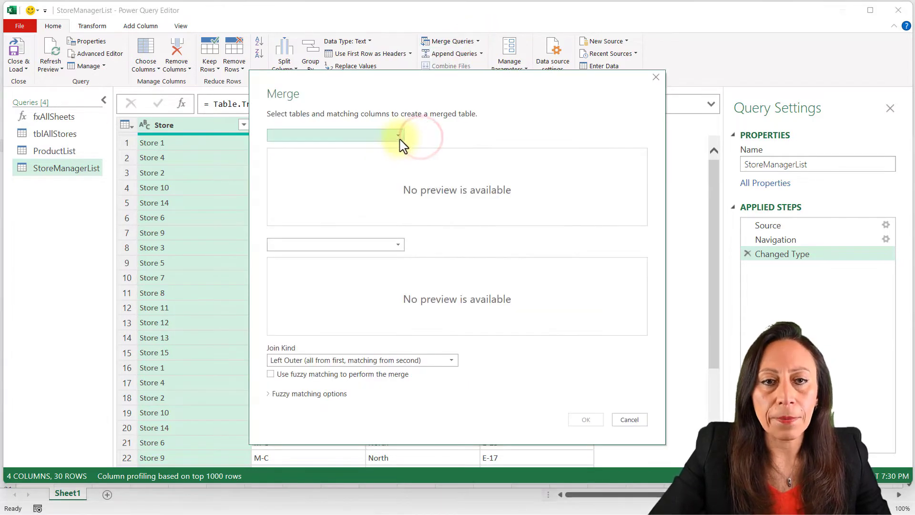
{"action": "left_click", "coordinate": [398, 135]}
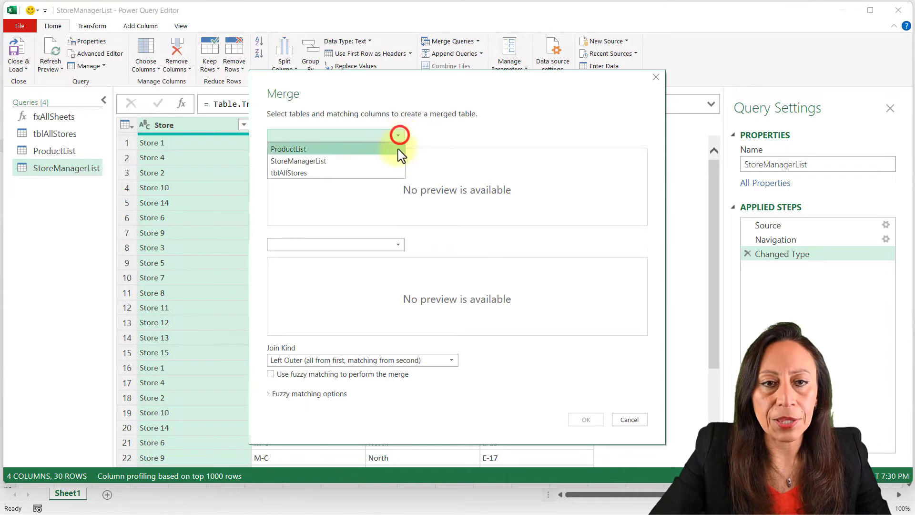
{"action": "left_click", "coordinate": [390, 173]}
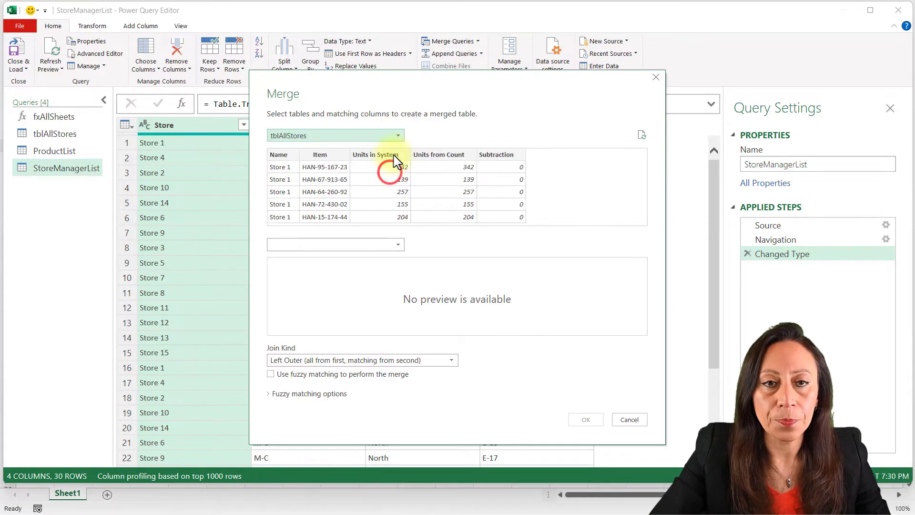
{"action": "left_click", "coordinate": [399, 244]}
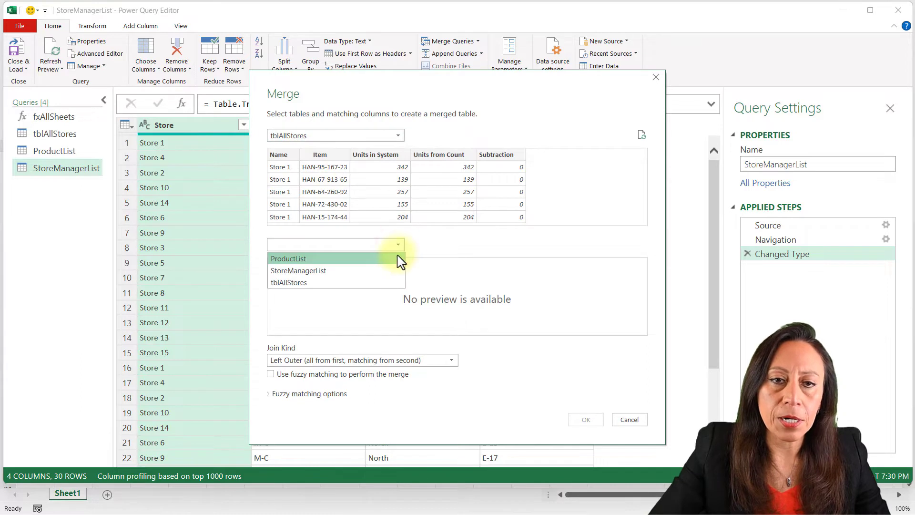
{"action": "left_click", "coordinate": [399, 262]}
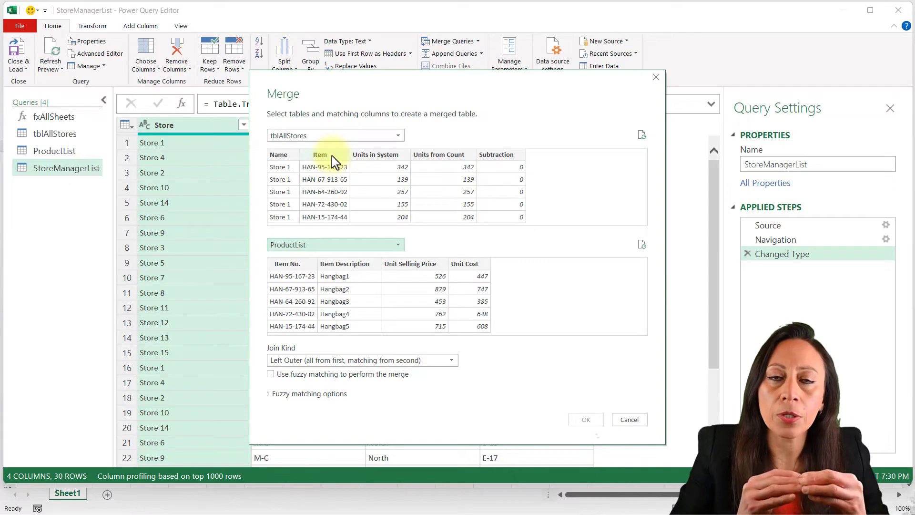
{"action": "left_click", "coordinate": [337, 164]}
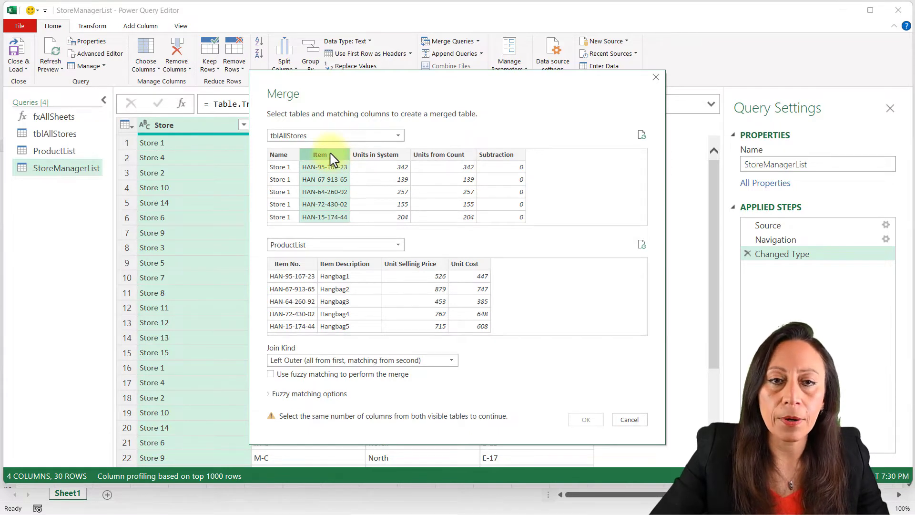
{"action": "left_click", "coordinate": [296, 267]}
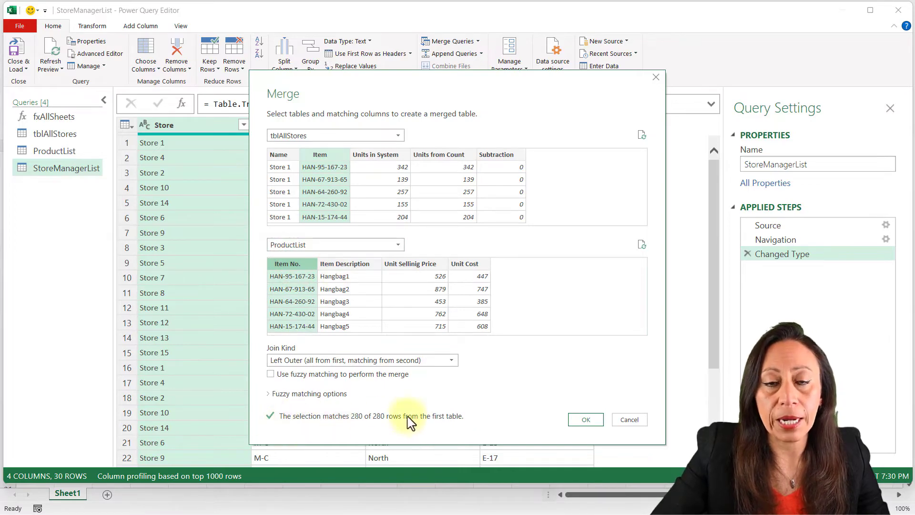
{"action": "left_click", "coordinate": [584, 421]}
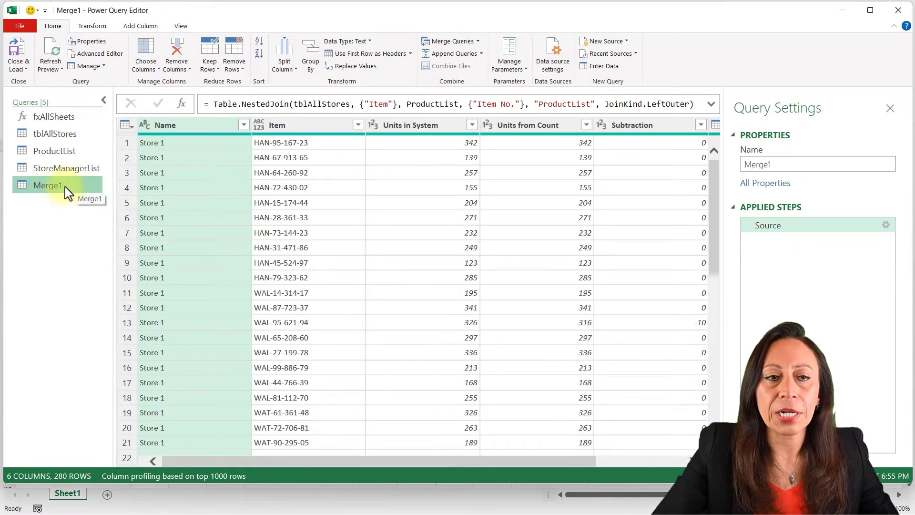
- Rename the new merged query as AllDiscrepancies
{"action": "double_click", "coordinate": [64, 185]}
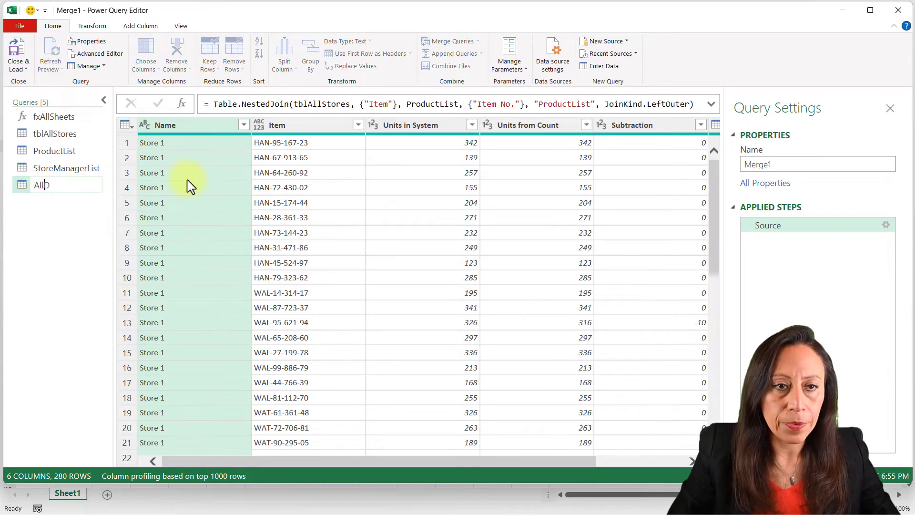
{"action": "type", "text": "AllDiscrepancies"}
{"action": "key", "text": "Return"}
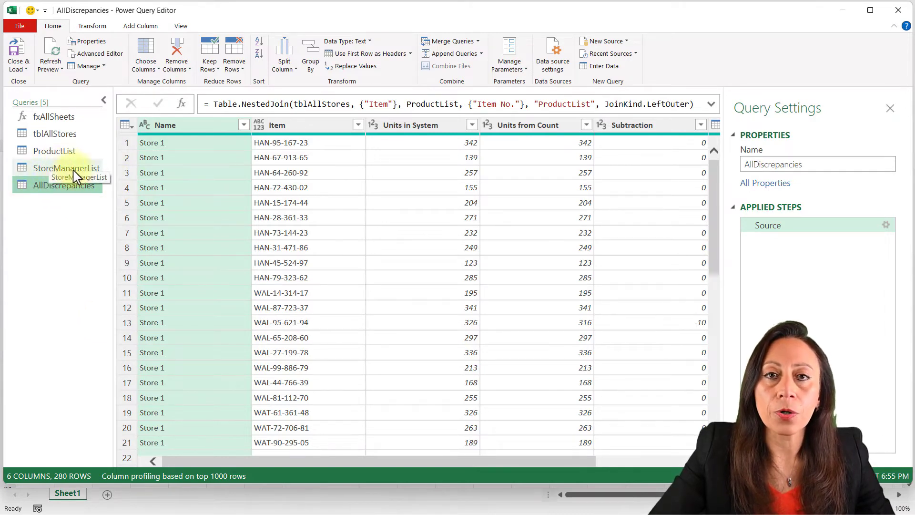
- Merge StoreManagerList into AllDiscrepancies, matching Name to Store with a Left Outer join, and review the ProductList and StoreManagerList columns
{"action": "left_click", "coordinate": [55, 27]}
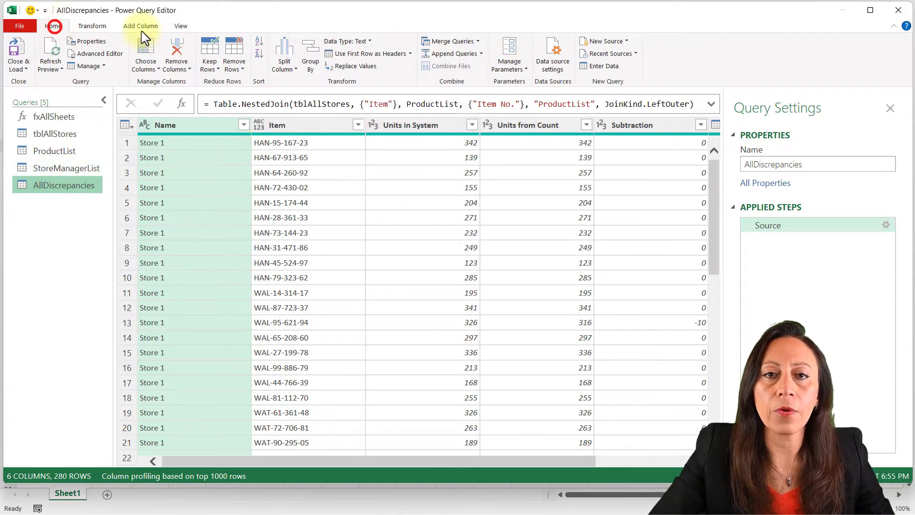
{"action": "left_click", "coordinate": [478, 42]}
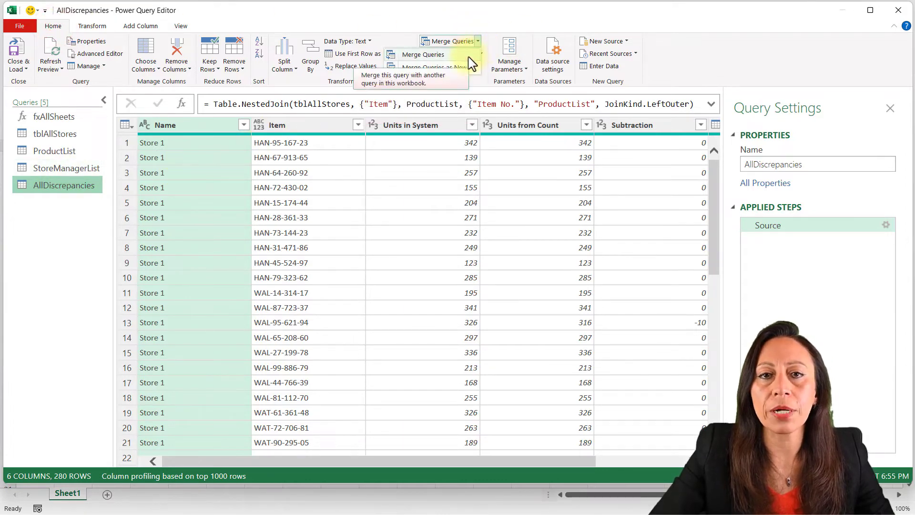
{"action": "left_click", "coordinate": [468, 55]}
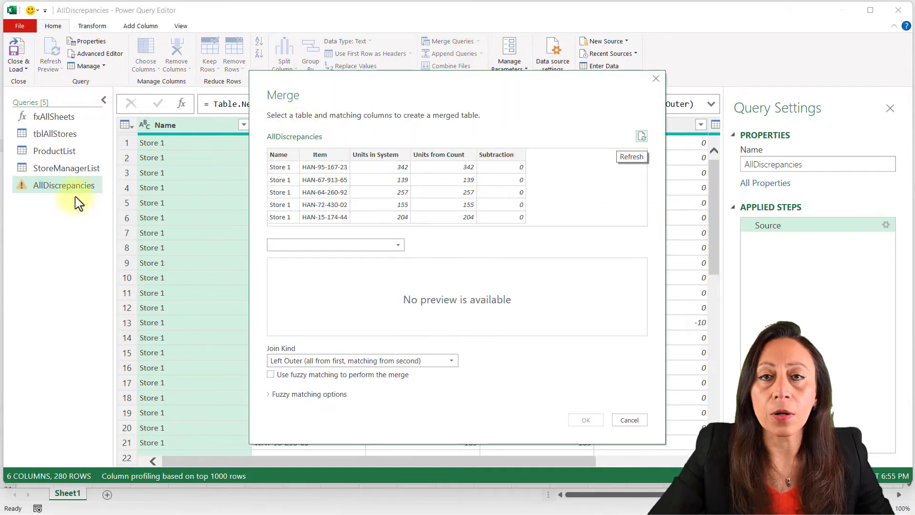
{"action": "left_click", "coordinate": [398, 246]}
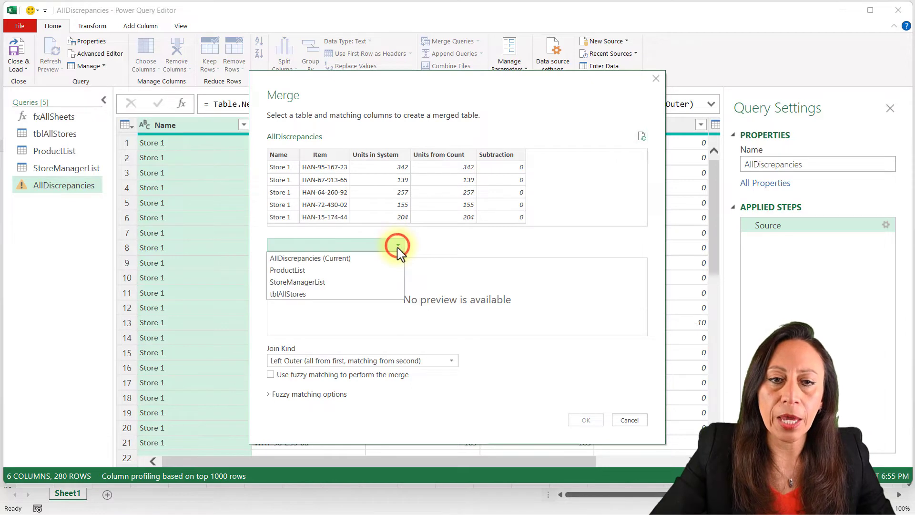
{"action": "left_click", "coordinate": [377, 285]}
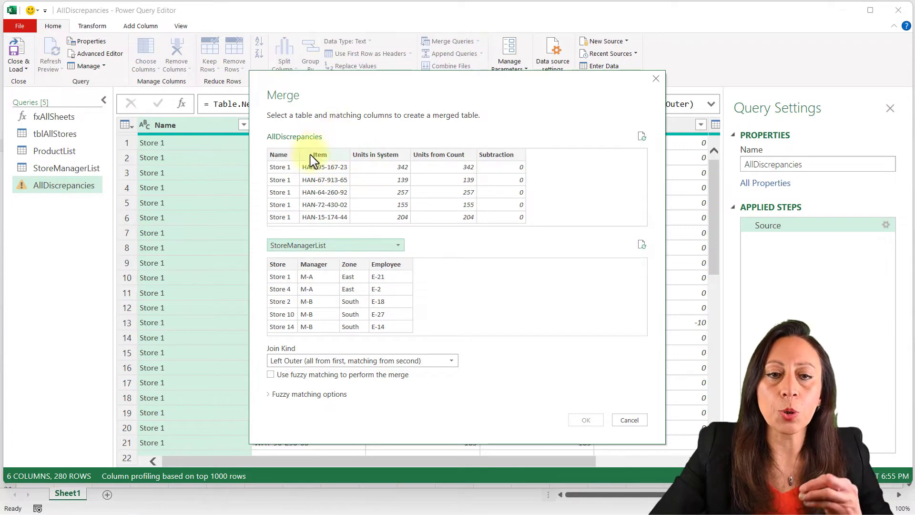
{"action": "left_click", "coordinate": [279, 156]}
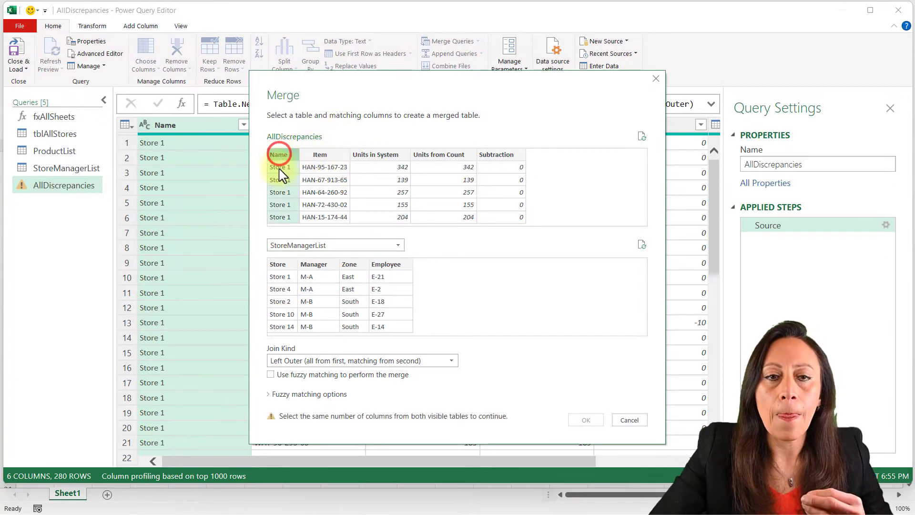
{"action": "left_click", "coordinate": [280, 266]}
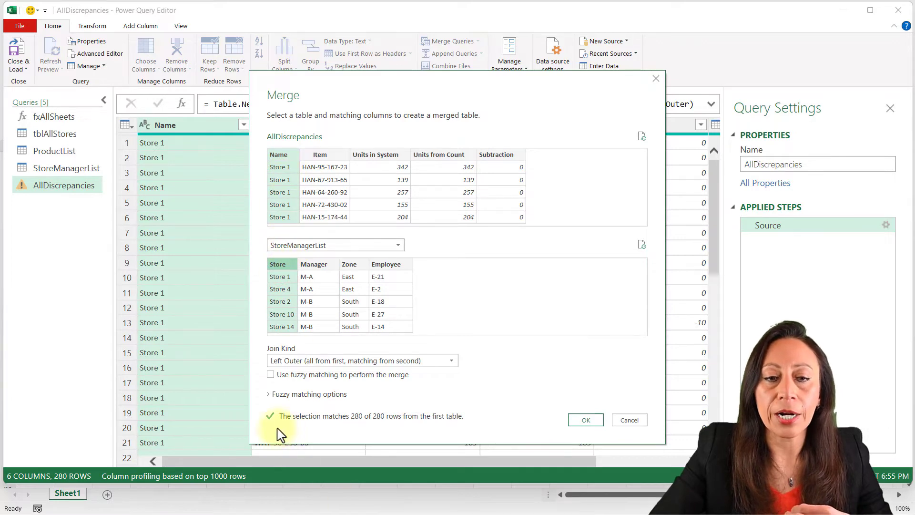
{"action": "left_click", "coordinate": [587, 420]}
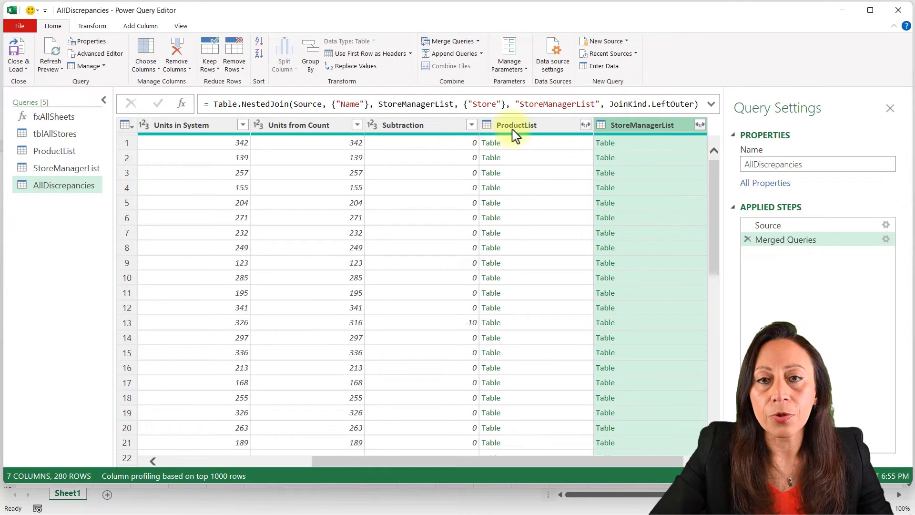
{"action": "left_click", "coordinate": [523, 127]}
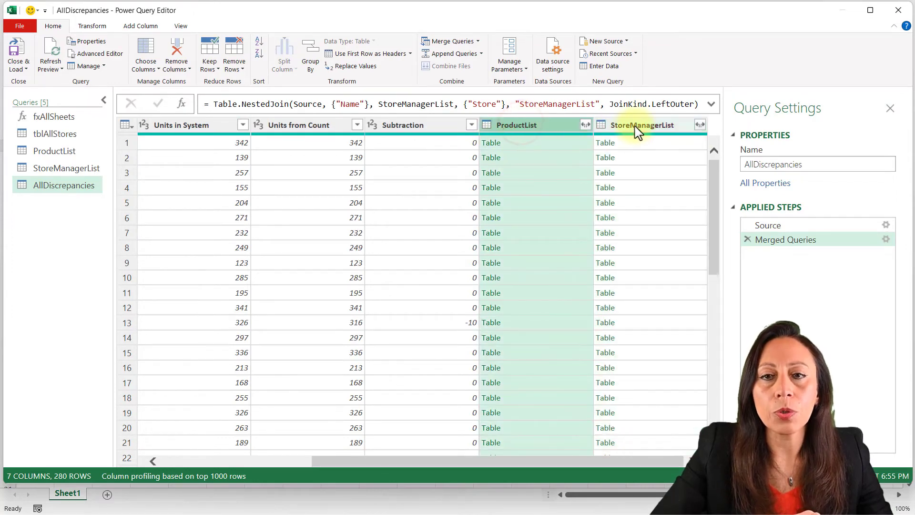
{"action": "left_click", "coordinate": [635, 126]}
{"action": "left_click", "coordinate": [534, 125]}
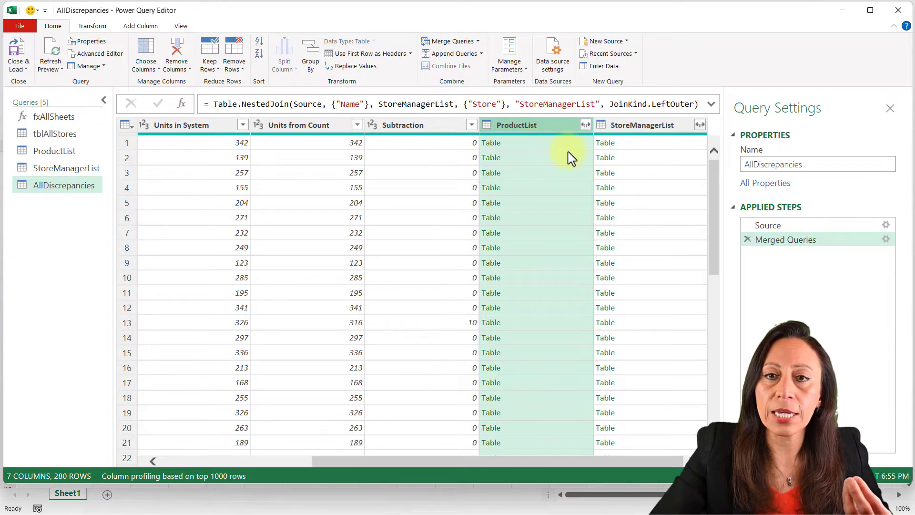
- Expand the ProductList column to only Item Description and Unit Cost, without the original column name as prefix
{"action": "left_click", "coordinate": [639, 126]}
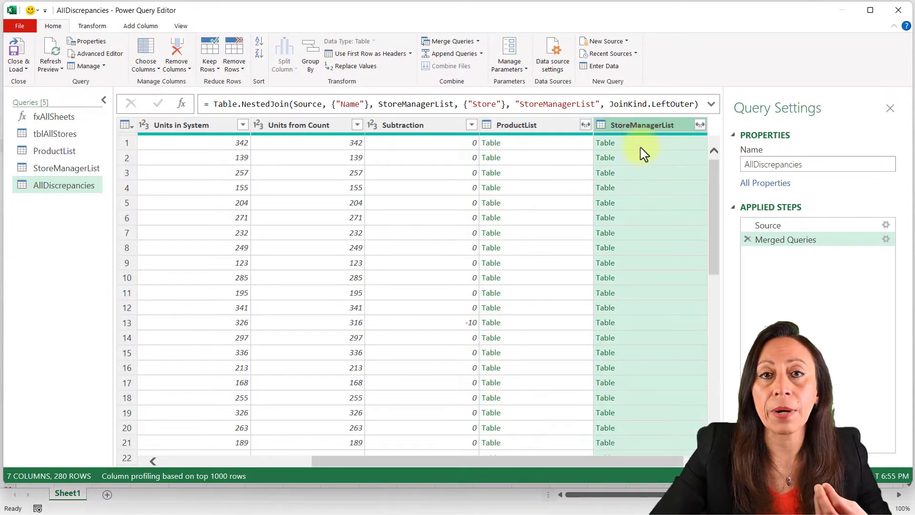
{"action": "left_click", "coordinate": [542, 126]}
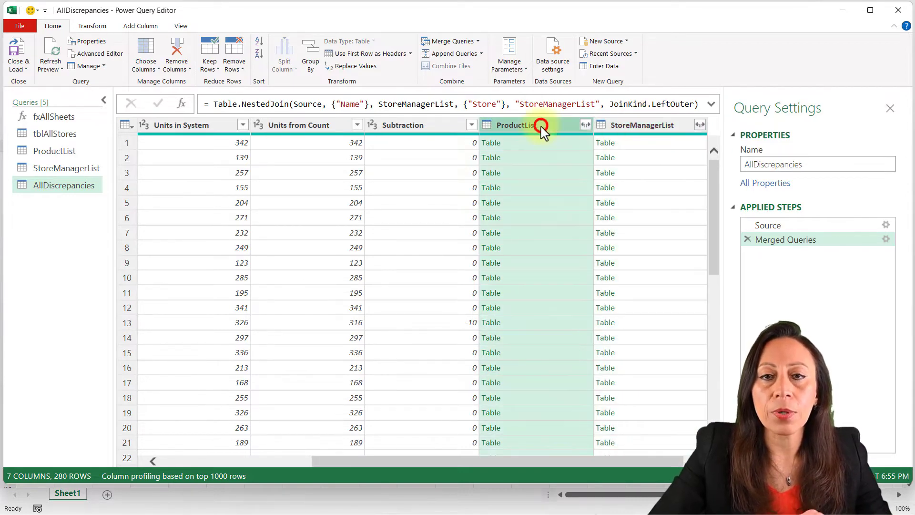
{"action": "left_click", "coordinate": [585, 125]}
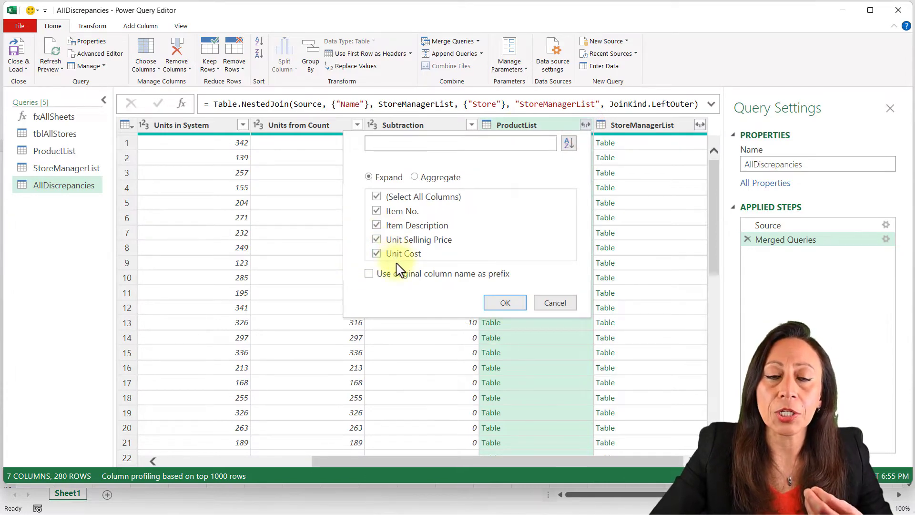
{"action": "left_click", "coordinate": [377, 213]}
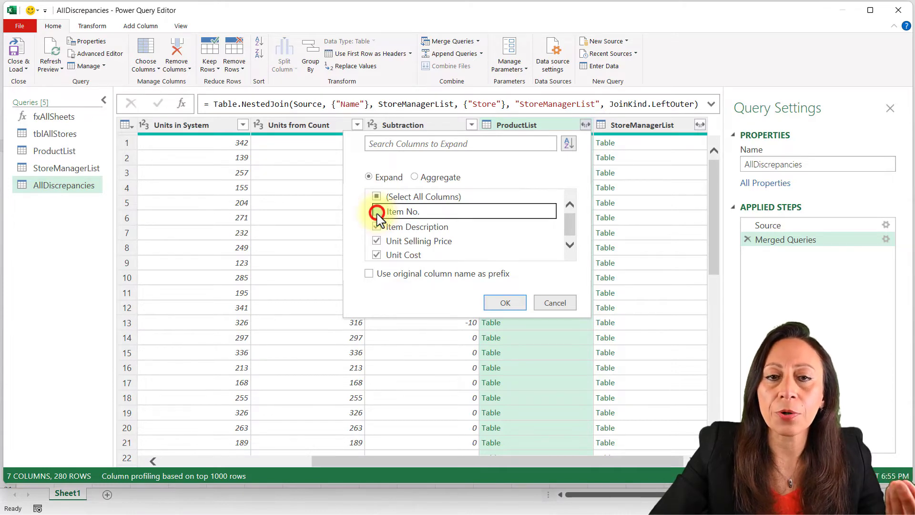
{"action": "left_click", "coordinate": [377, 213]}
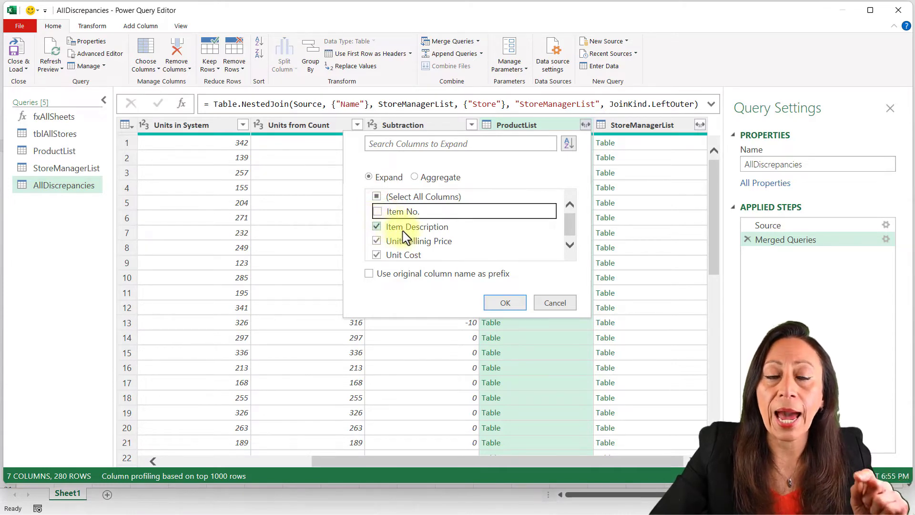
{"action": "left_click", "coordinate": [376, 240]}
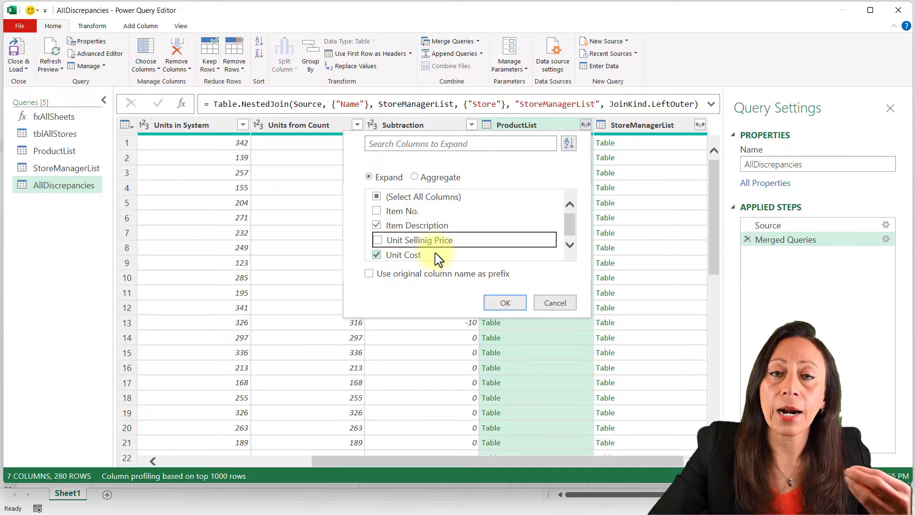
{"action": "left_click", "coordinate": [518, 303]}
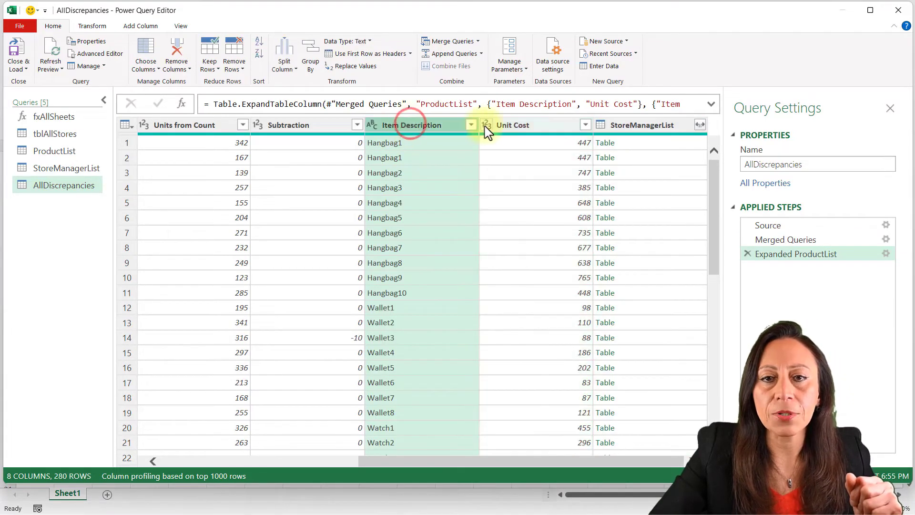
{"action": "left_click", "coordinate": [513, 126]}
{"action": "left_click", "coordinate": [619, 464]}
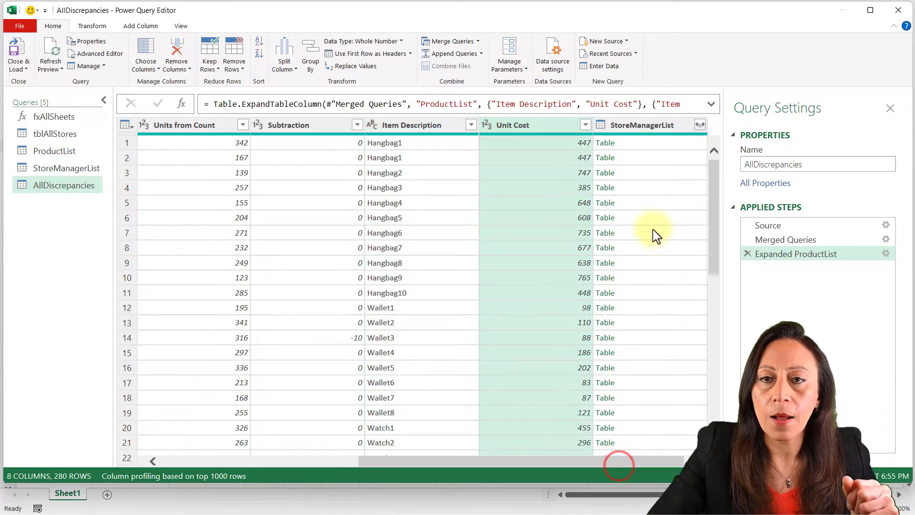
- Expand the StoreManagerList column to only Manager and Zone, leaving out Store and Employee
{"action": "left_click", "coordinate": [654, 126]}
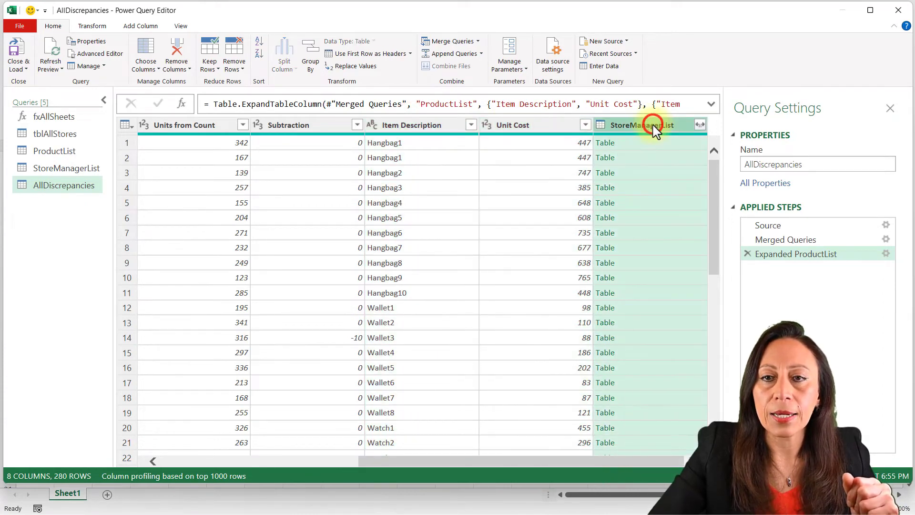
{"action": "left_click", "coordinate": [700, 125]}
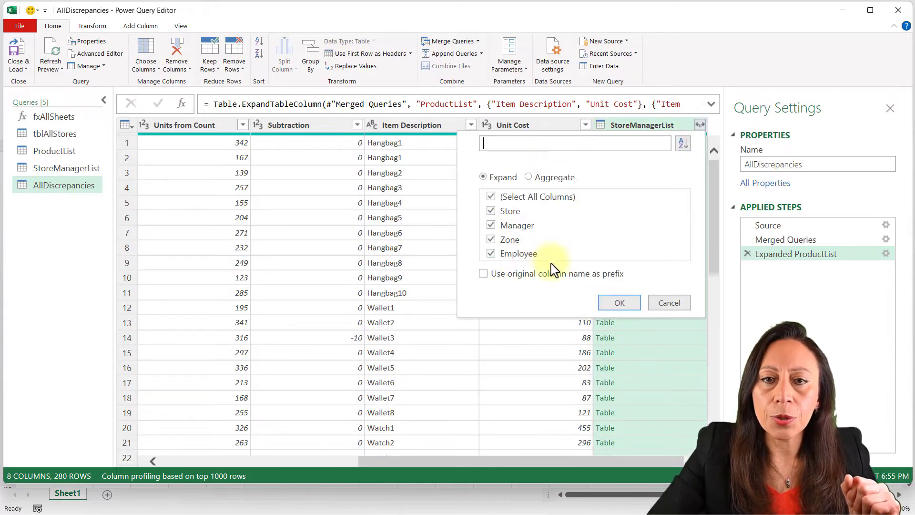
{"action": "left_click", "coordinate": [491, 212]}
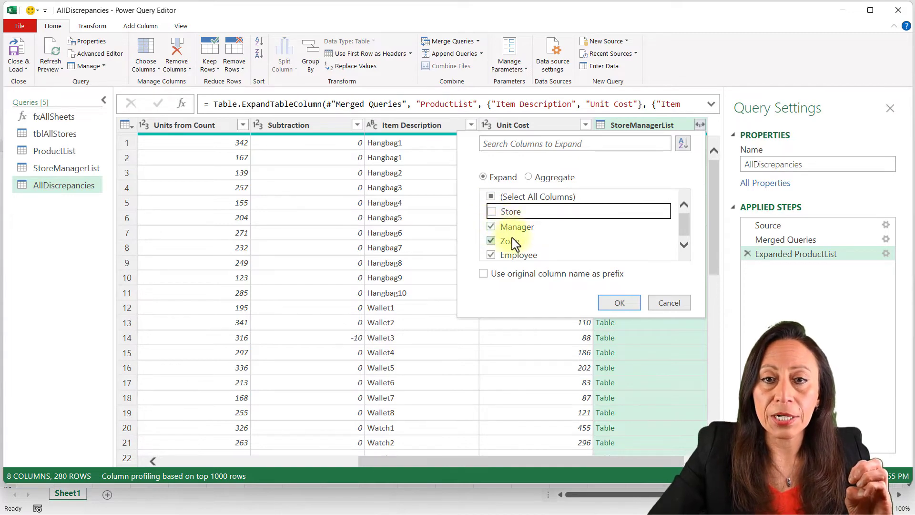
{"action": "left_click", "coordinate": [491, 255]}
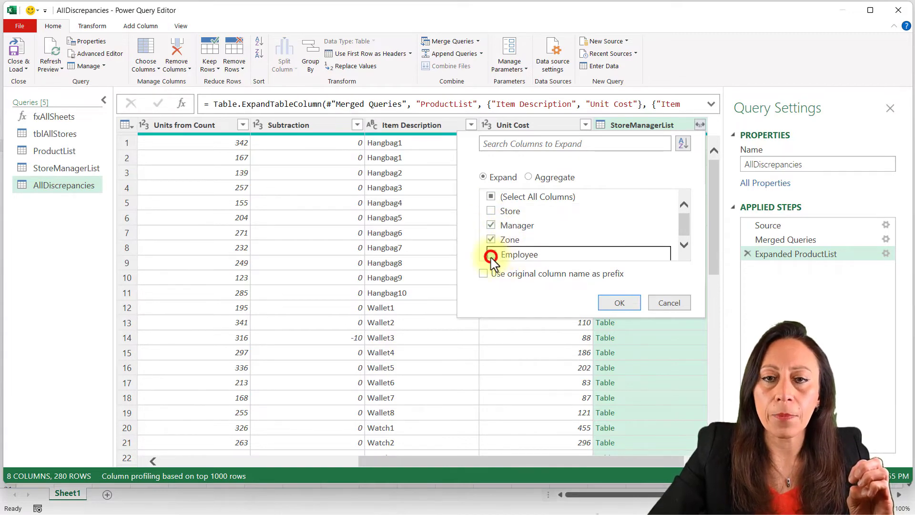
{"action": "left_click", "coordinate": [623, 303]}
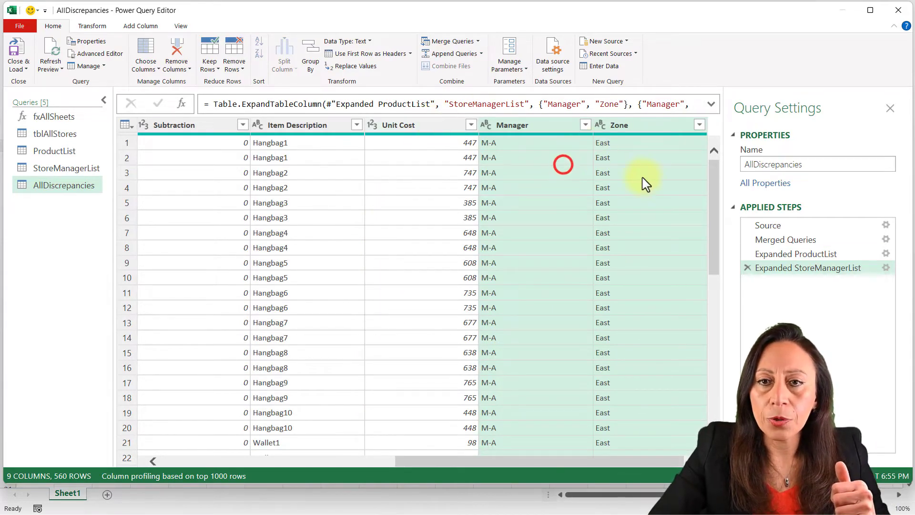
{"action": "left_click", "coordinate": [425, 188]}
- Place the Zone column before Manager and move both columns to the beginning of the table
{"action": "left_click_drag", "start_coordinate": [636, 127], "coordinate": [531, 139]}
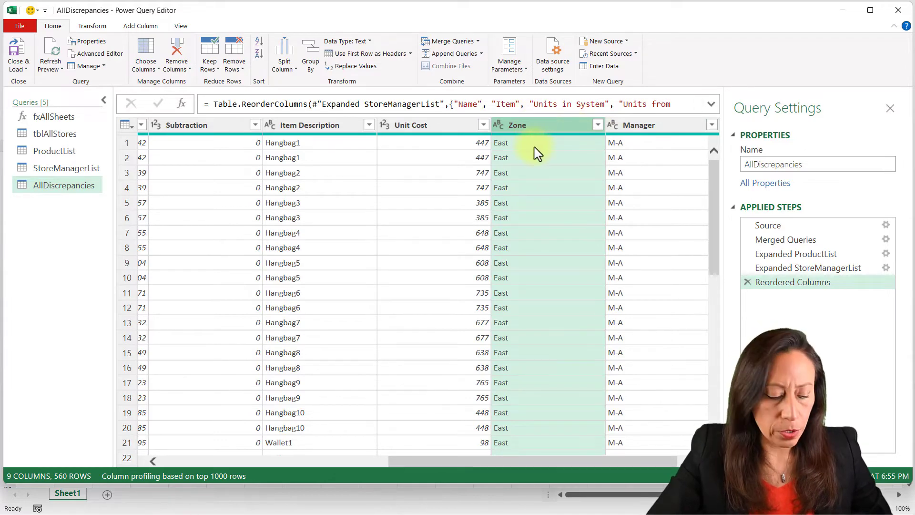
{"action": "left_click", "coordinate": [645, 127], "text": "ctrl"}
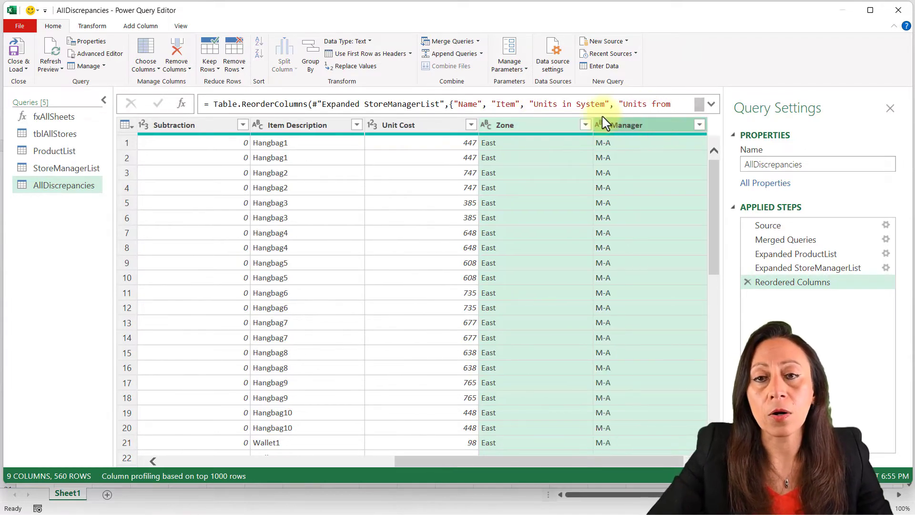
{"action": "right_click", "coordinate": [625, 134]}
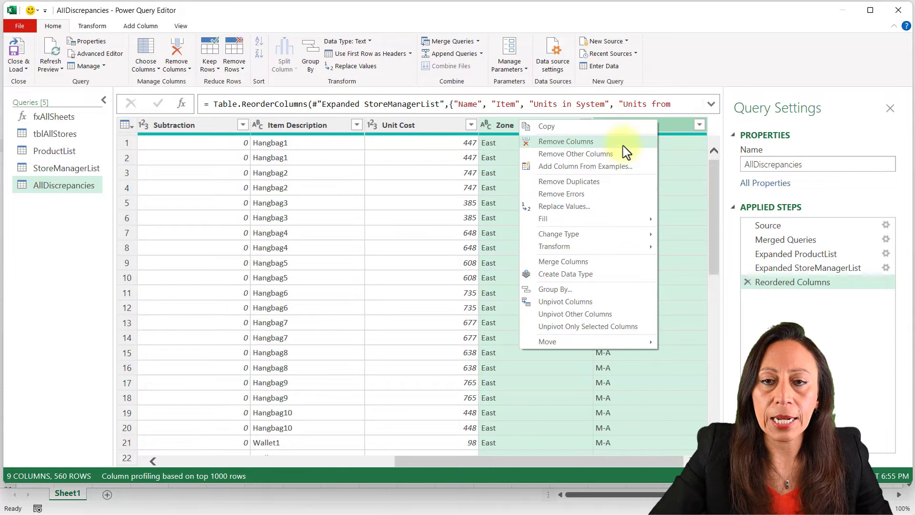
{"action": "left_click", "coordinate": [599, 341]}
{"action": "left_click", "coordinate": [687, 365]}
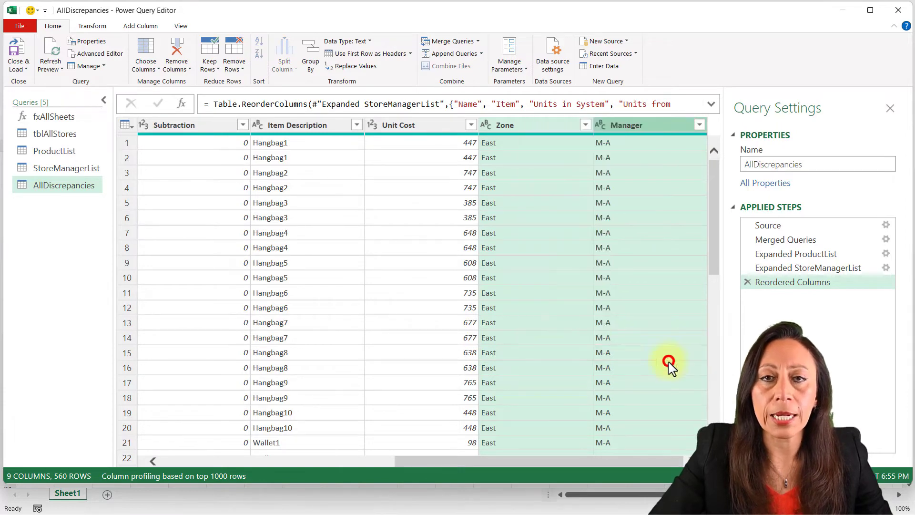
{"action": "left_click_drag", "start_coordinate": [500, 465], "coordinate": [241, 199]}
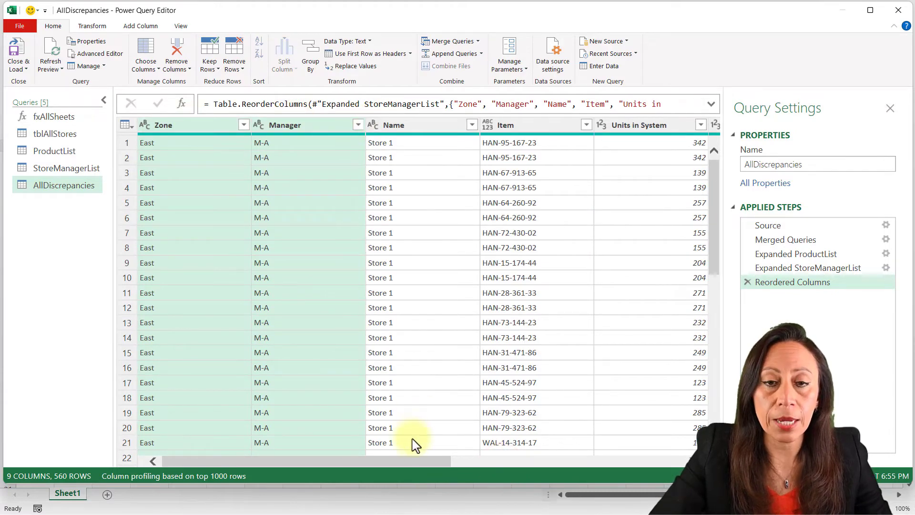
- Move the Item Description column directly after the Item column
{"action": "left_click_drag", "start_coordinate": [416, 461], "coordinate": [592, 471]}
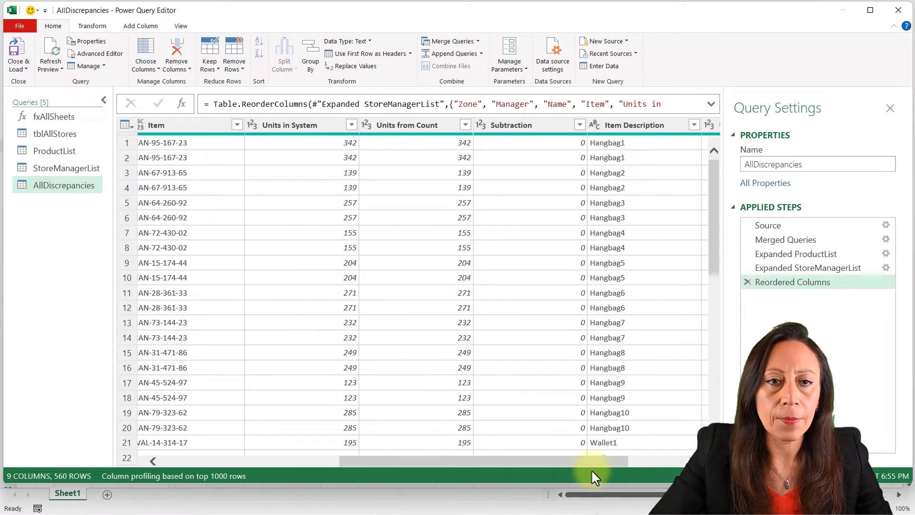
{"action": "left_click", "coordinate": [651, 126]}
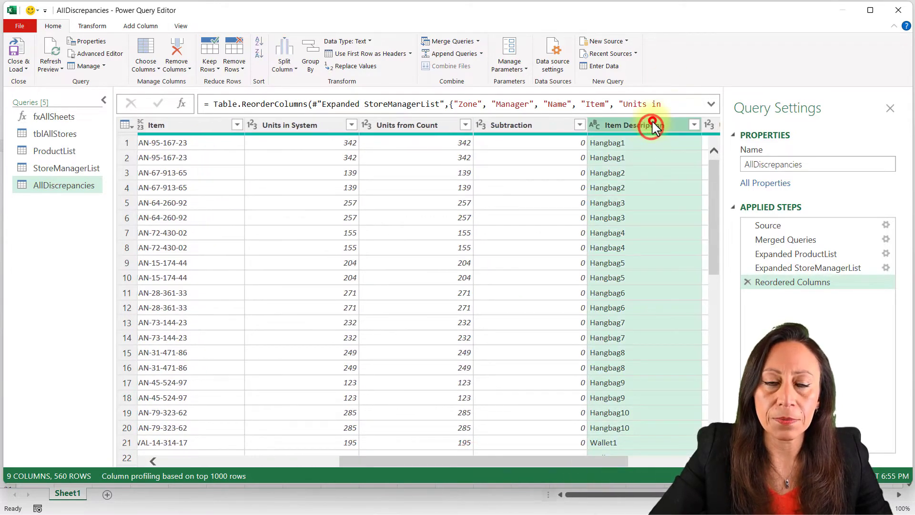
{"action": "left_click_drag", "start_coordinate": [654, 128], "coordinate": [306, 163]}
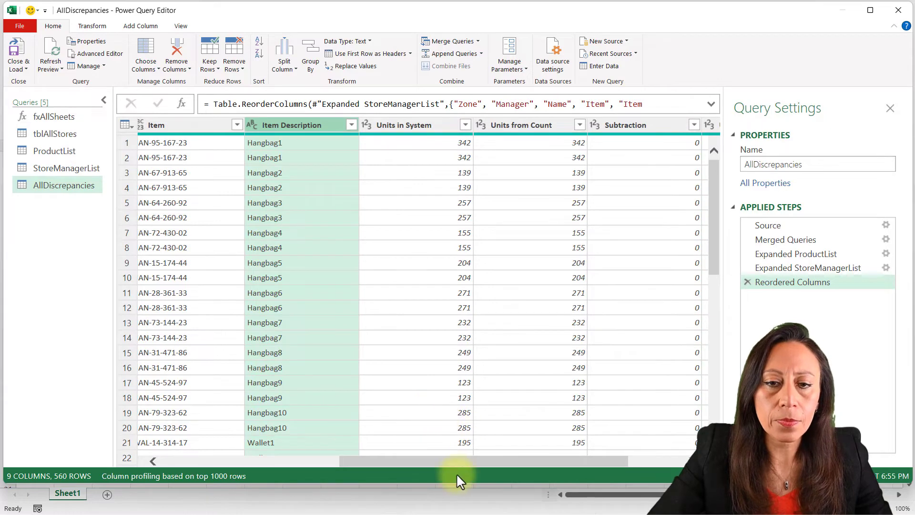
- Add a column that multiplies Unit Cost by Subtraction, and check its values against a row with a discrepancy
{"action": "left_click_drag", "start_coordinate": [458, 464], "coordinate": [515, 466]}
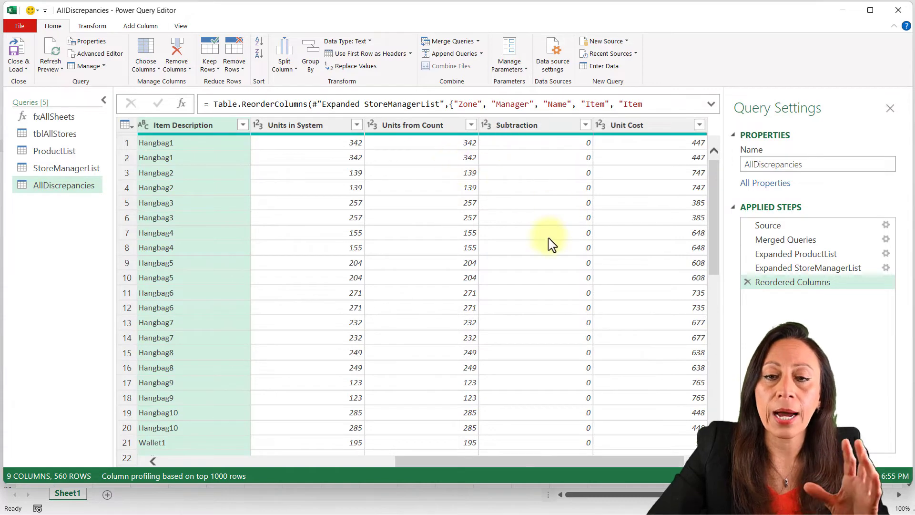
{"action": "scroll", "coordinate": [549, 244], "scroll_direction": "down", "scroll_amount": 2}
{"action": "scroll", "coordinate": [552, 244], "scroll_direction": "down", "scroll_amount": 2}
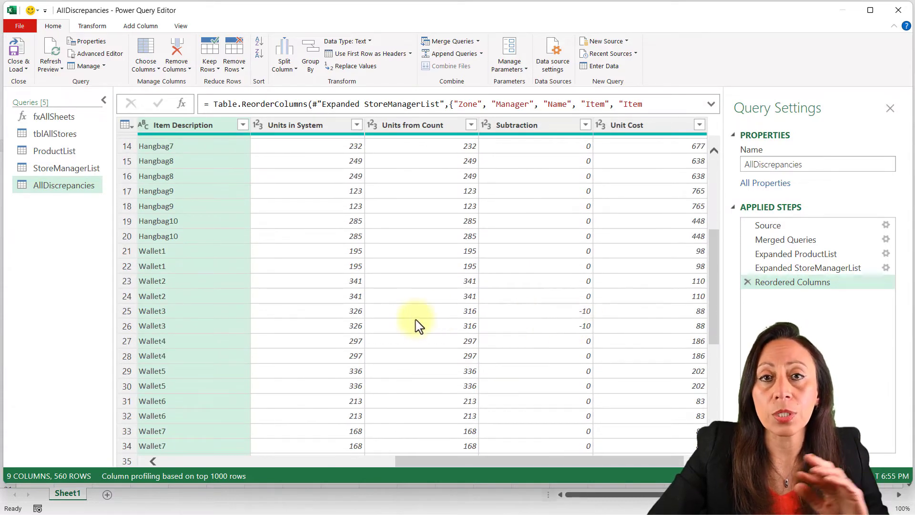
{"action": "scroll", "coordinate": [477, 286], "scroll_direction": "up", "scroll_amount": 4}
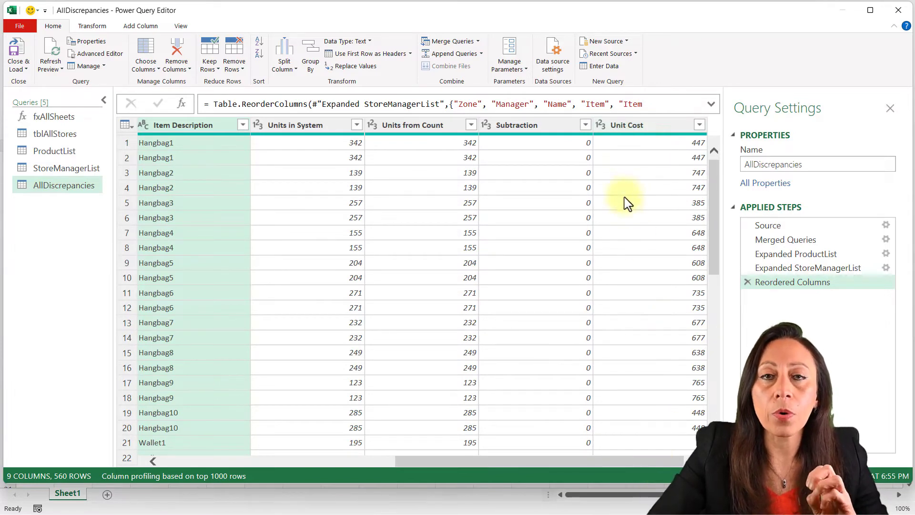
{"action": "left_click", "coordinate": [532, 126]}
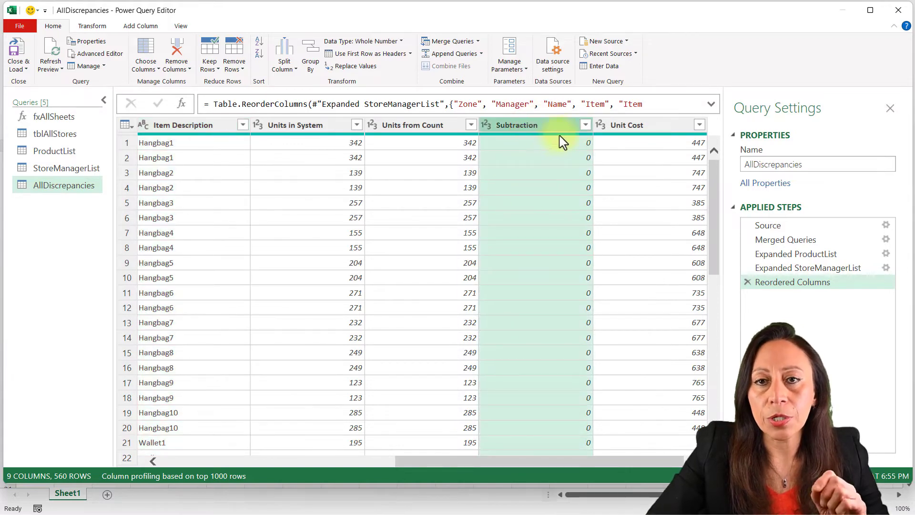
{"action": "left_click", "coordinate": [630, 127]}
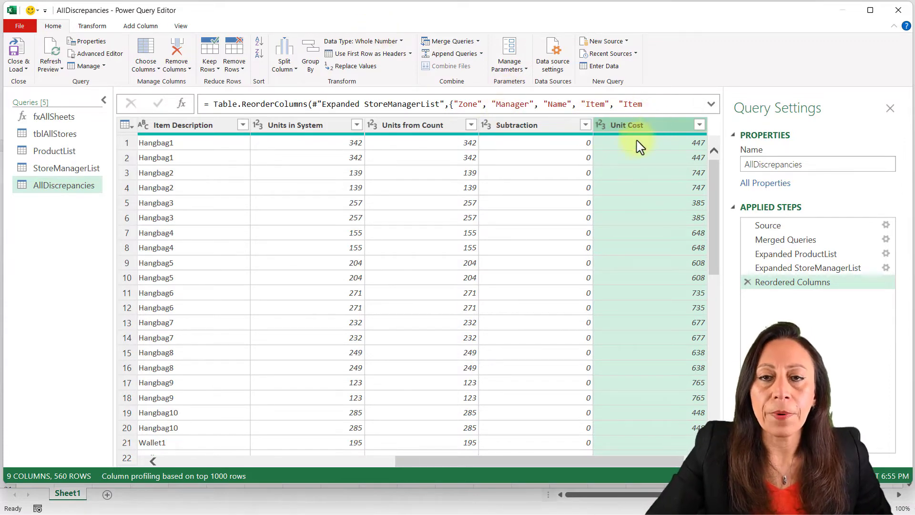
{"action": "left_click", "coordinate": [525, 126], "text": "ctrl"}
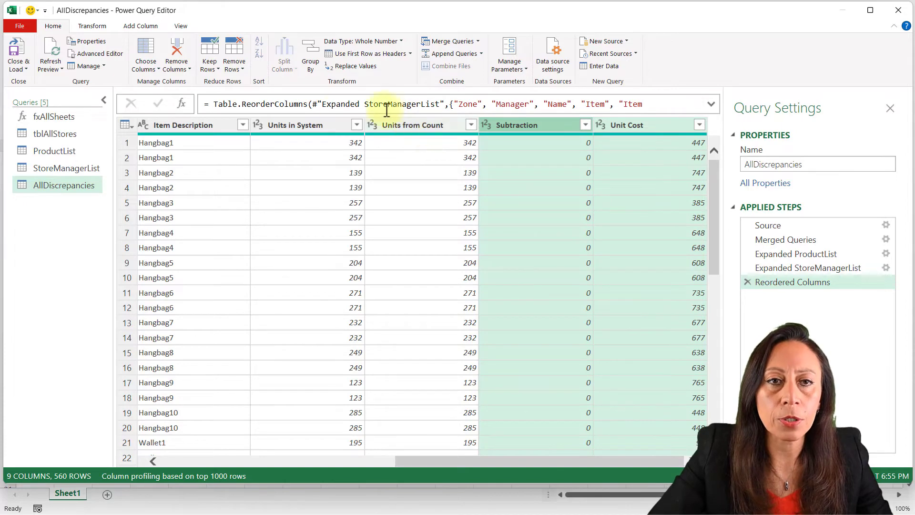
{"action": "left_click", "coordinate": [140, 26]}
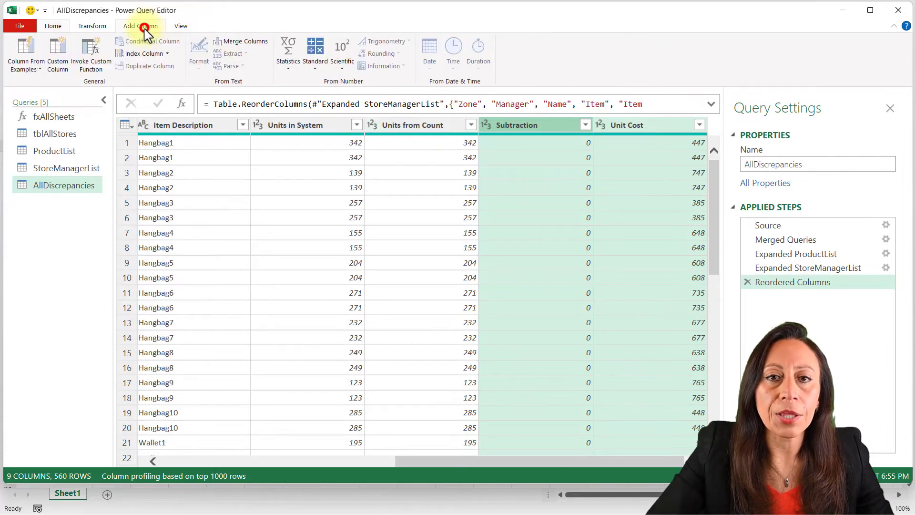
{"action": "left_click", "coordinate": [318, 72]}
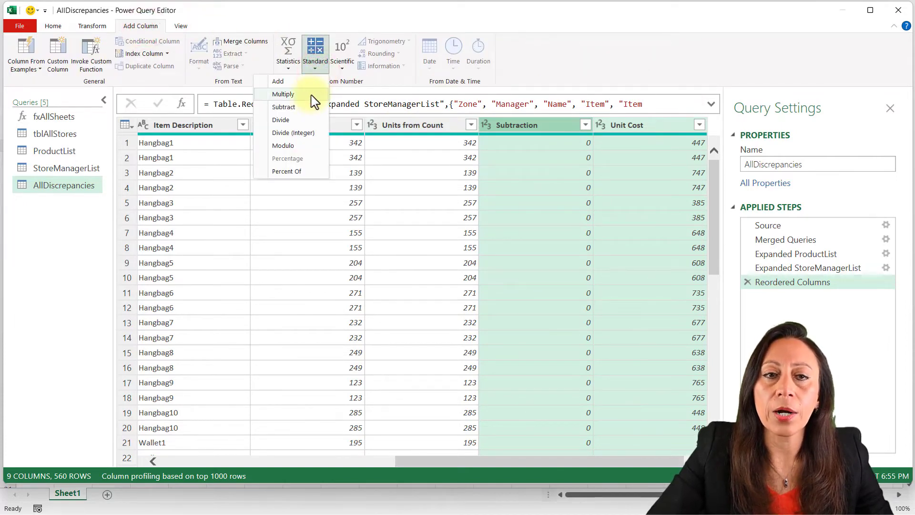
{"action": "left_click", "coordinate": [283, 94]}
{"action": "scroll", "coordinate": [629, 224], "scroll_direction": "down", "scroll_amount": 4}
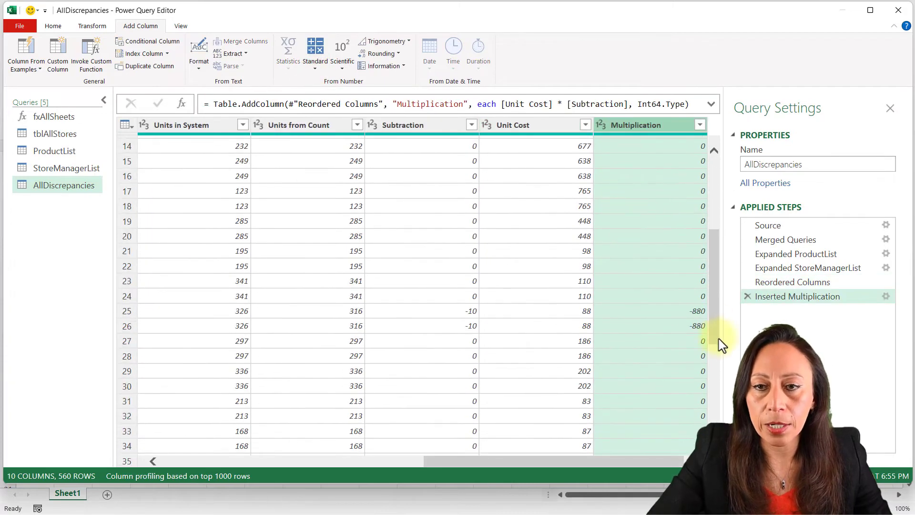
{"action": "left_click", "coordinate": [667, 311]}
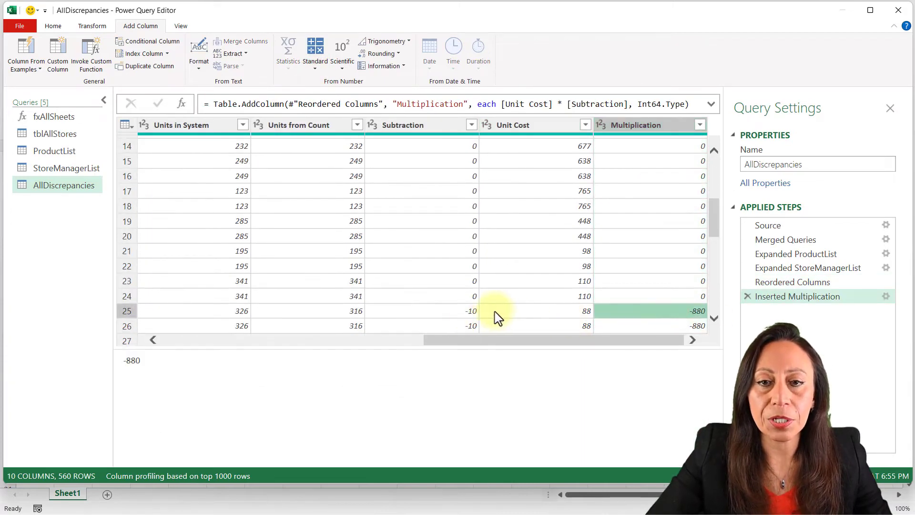
{"action": "scroll", "coordinate": [716, 230], "scroll_direction": "up", "scroll_amount": 4}
- Rename the Subtraction column as Units Difference
{"action": "left_click", "coordinate": [420, 126]}
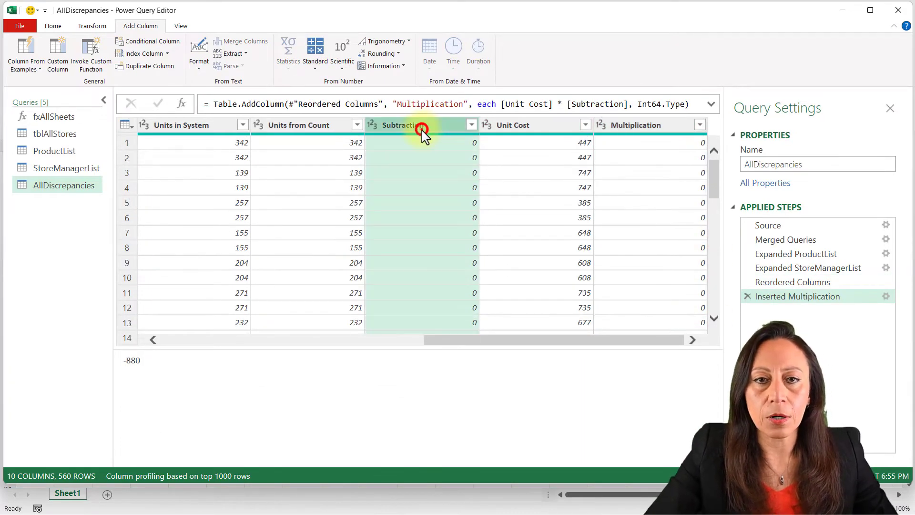
{"action": "double_click", "coordinate": [433, 125]}
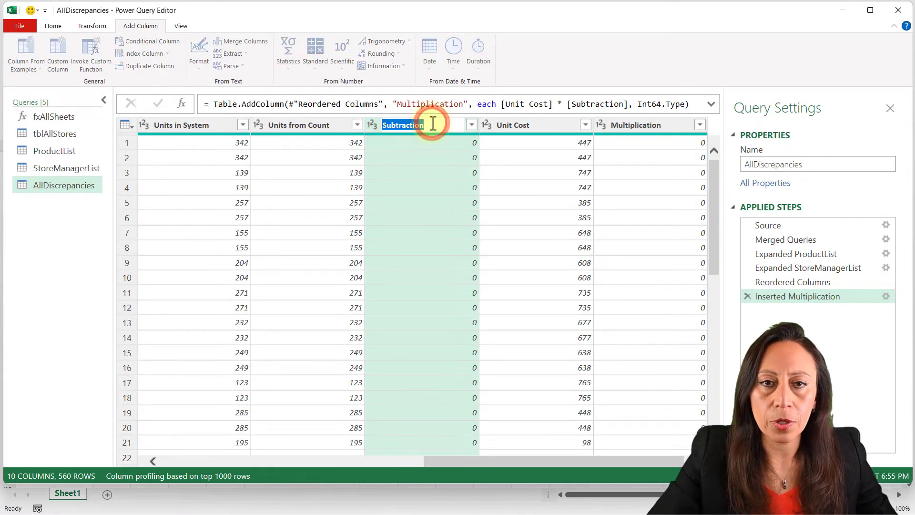
{"action": "type", "text": "Units Difference"}
{"action": "key", "text": "Return"}
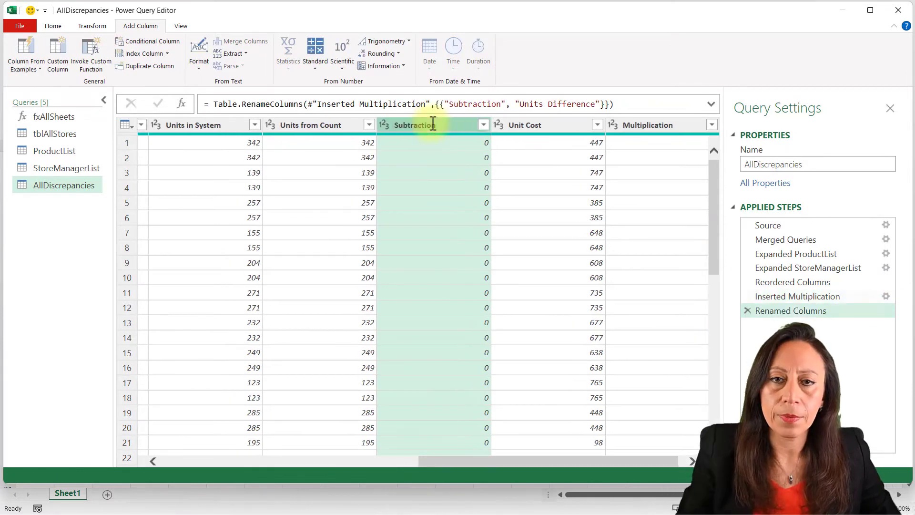
{"action": "key", "text": "Right"}
{"action": "key", "text": "Right"}
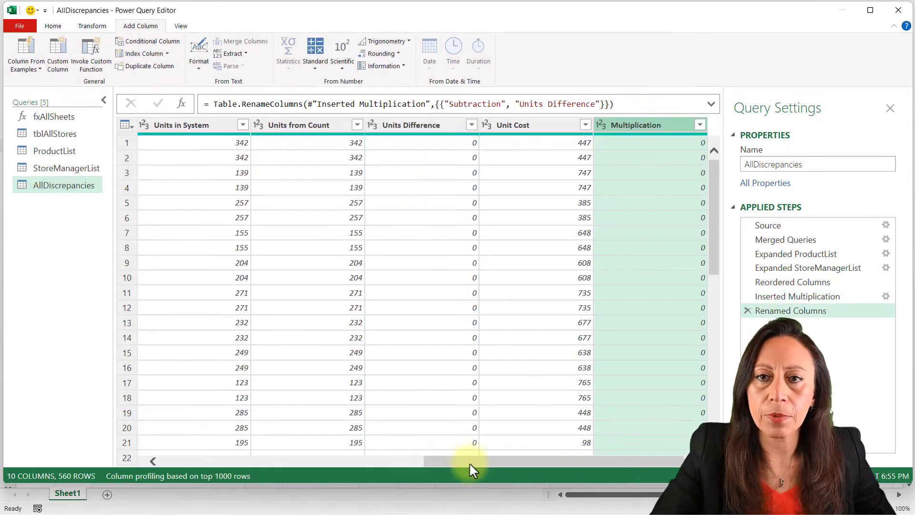
- Rename the Multiplication column as Cost
{"action": "double_click", "coordinate": [637, 125]}
{"action": "type", "text": "Cost"}
{"action": "key", "text": "Return"}
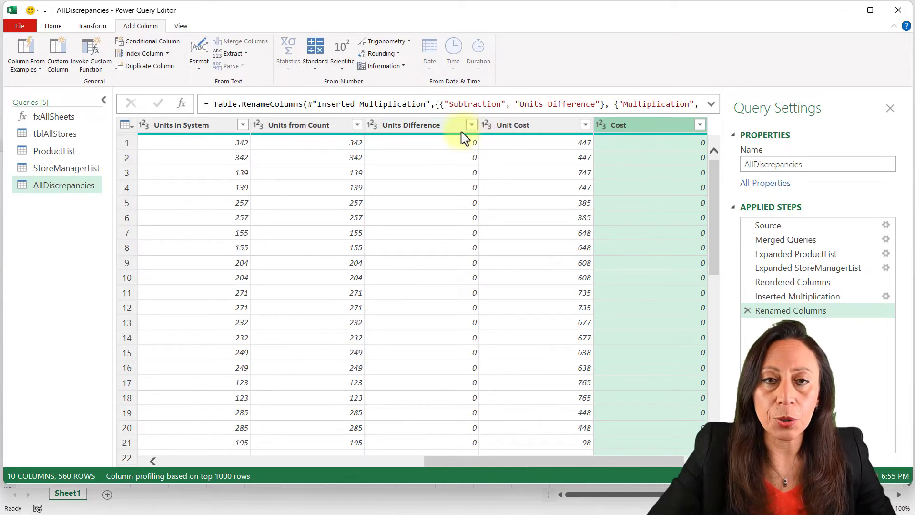
- Filter the Cost column to exclude rows with a value of 0, and review the remaining rows across all columns
{"action": "left_click", "coordinate": [700, 125]}
{"action": "scroll", "coordinate": [566, 365], "scroll_direction": "down", "scroll_amount": 2}
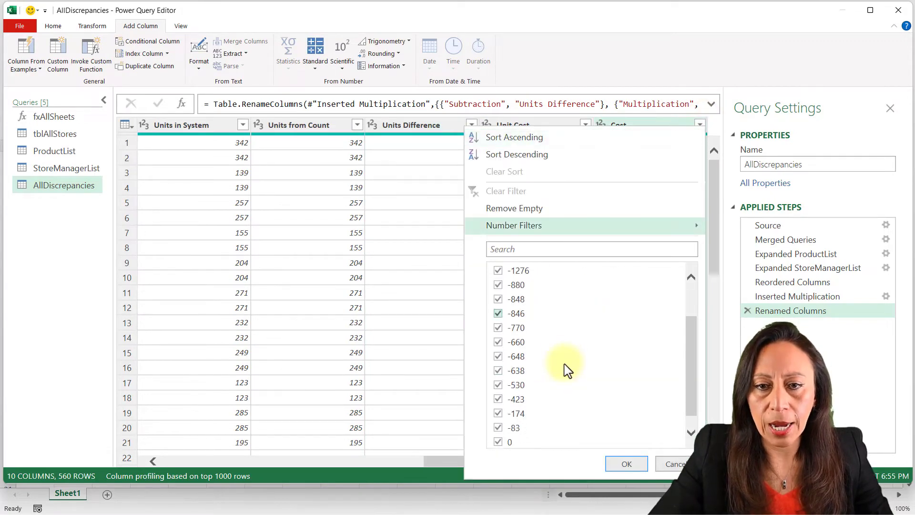
{"action": "left_click", "coordinate": [498, 426]}
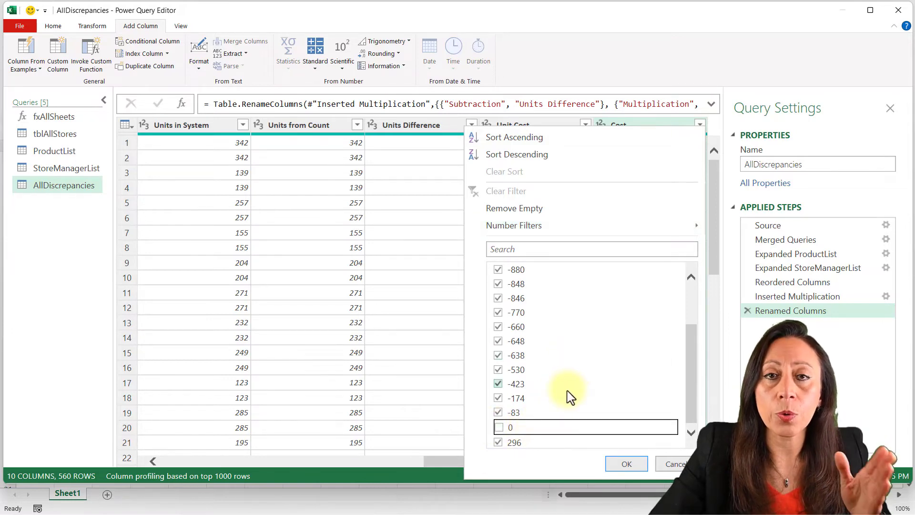
{"action": "left_click", "coordinate": [626, 464]}
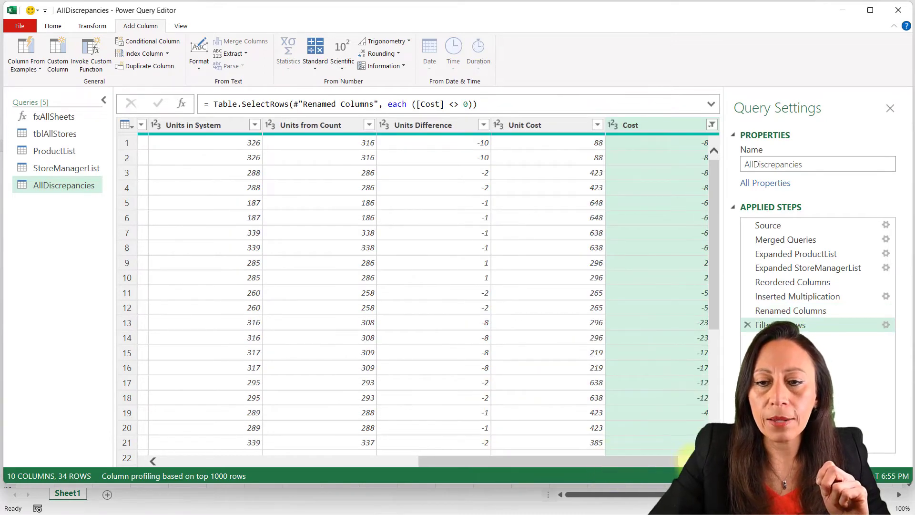
{"action": "left_click", "coordinate": [694, 461]}
{"action": "left_click_drag", "start_coordinate": [714, 315], "coordinate": [742, 213]}
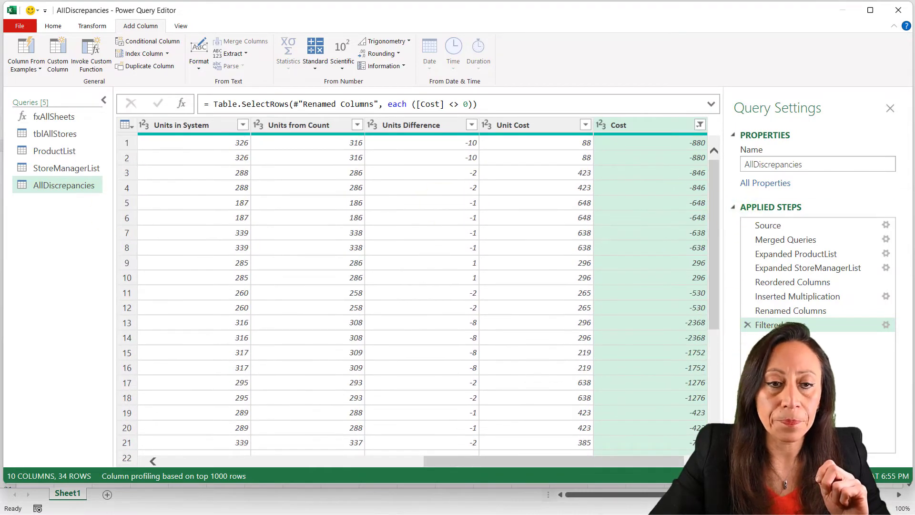
{"action": "left_click_drag", "start_coordinate": [513, 461], "coordinate": [251, 456]}
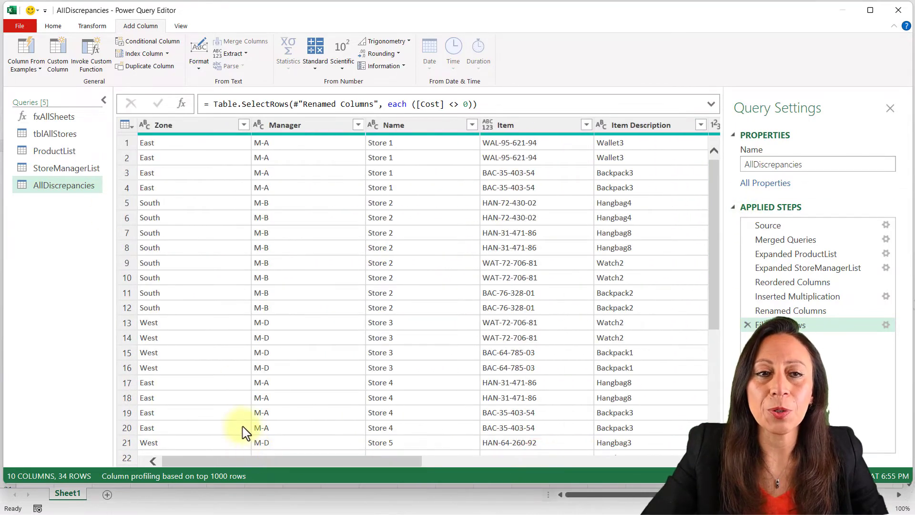
- Close the query editor and load AllDiscrepancies as a connection only, with its data added to the Data Model
{"action": "left_click", "coordinate": [47, 27]}
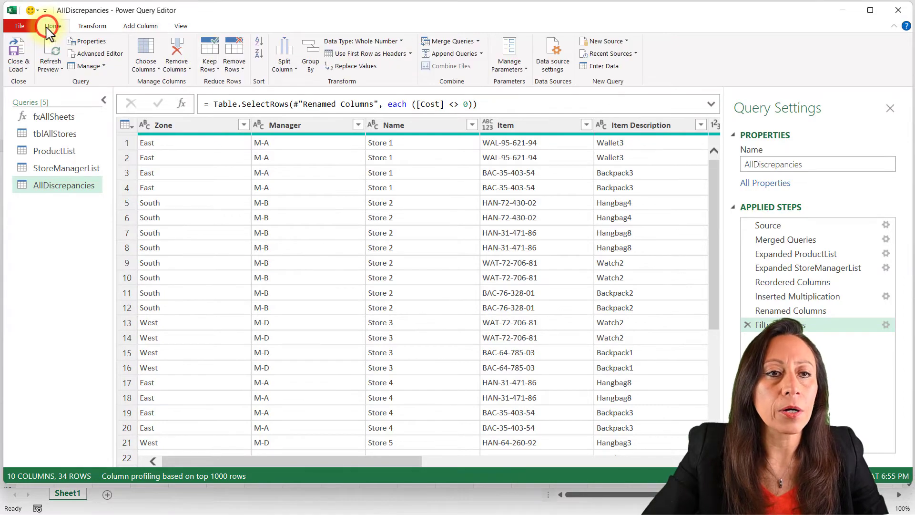
{"action": "left_click", "coordinate": [13, 72]}
{"action": "left_click", "coordinate": [22, 96]}
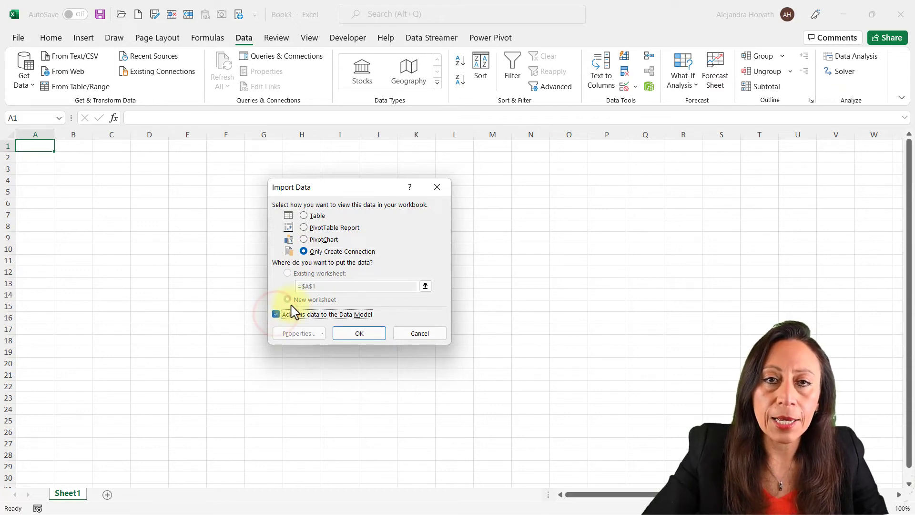
{"action": "left_click", "coordinate": [377, 332]}
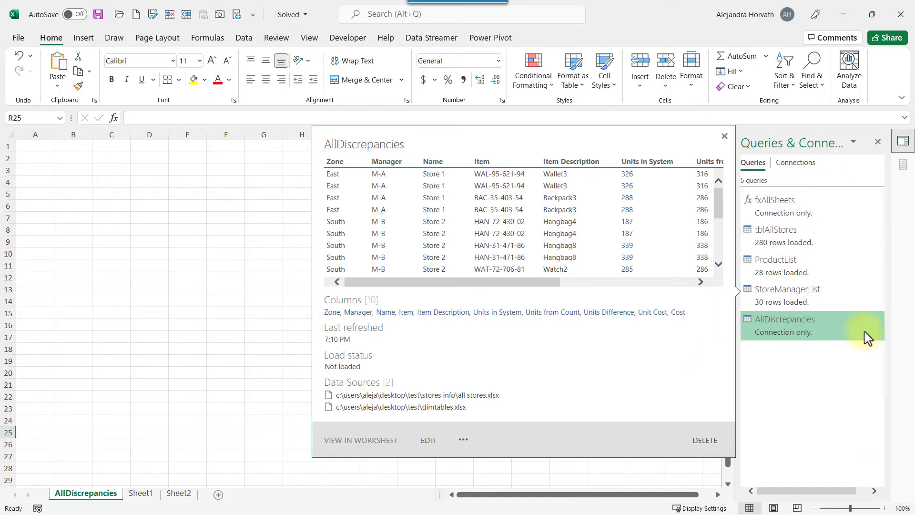
- Load the AllDiscrepancies query as a PivotTable Report on the existing worksheet and add its data to the Data Model
{"action": "right_click", "coordinate": [868, 338]}
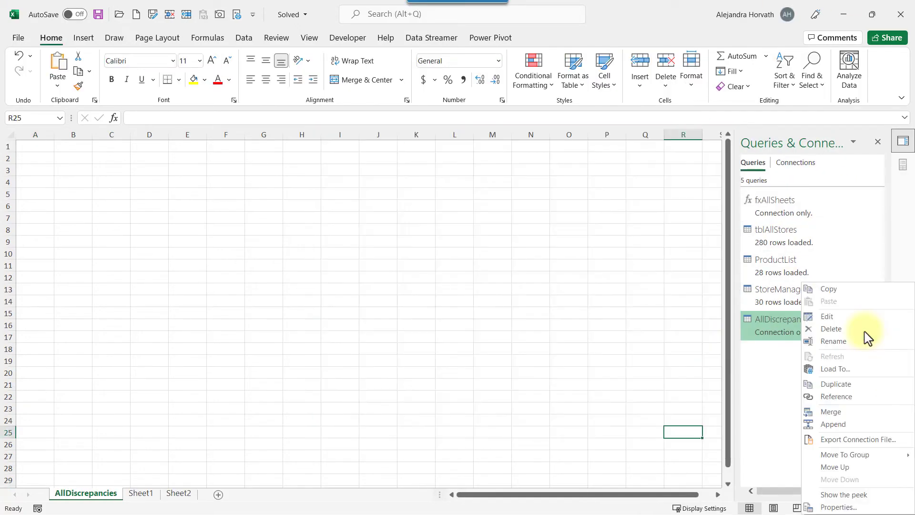
{"action": "left_click", "coordinate": [835, 369]}
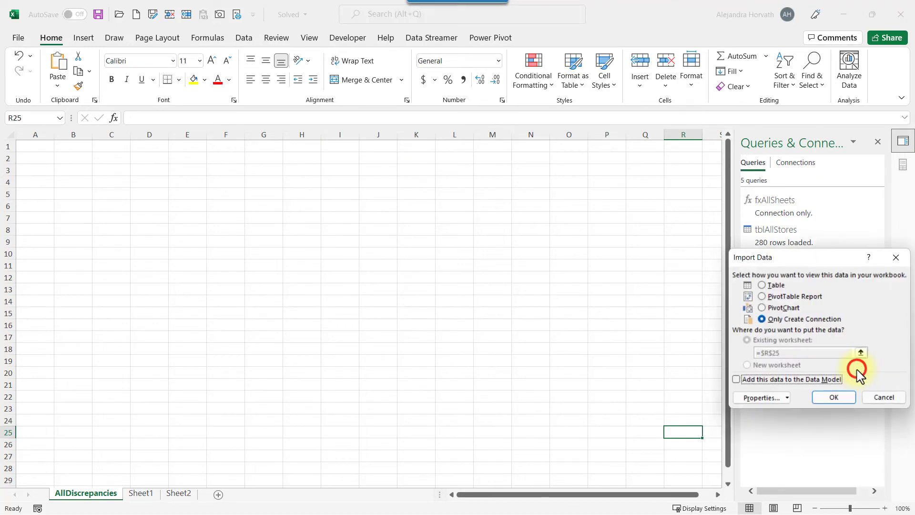
{"action": "left_click", "coordinate": [762, 297]}
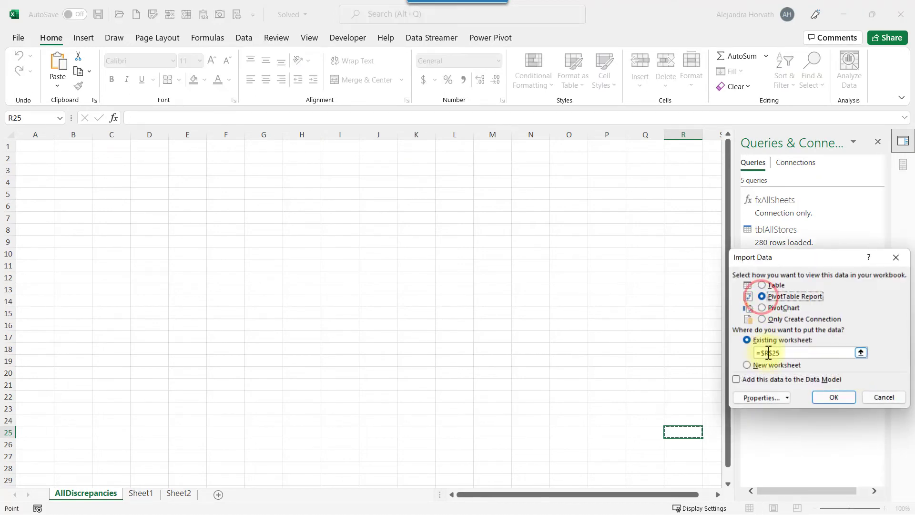
{"action": "left_click", "coordinate": [737, 380]}
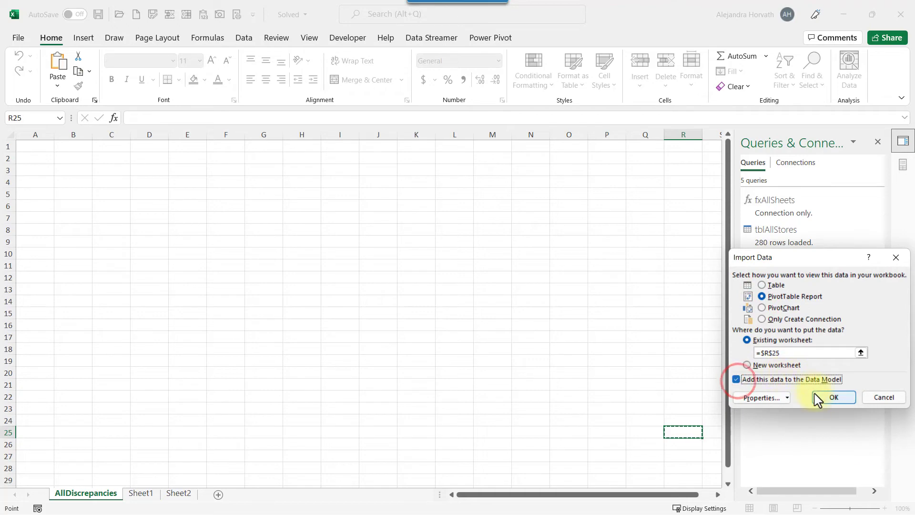
{"action": "left_click", "coordinate": [828, 400]}
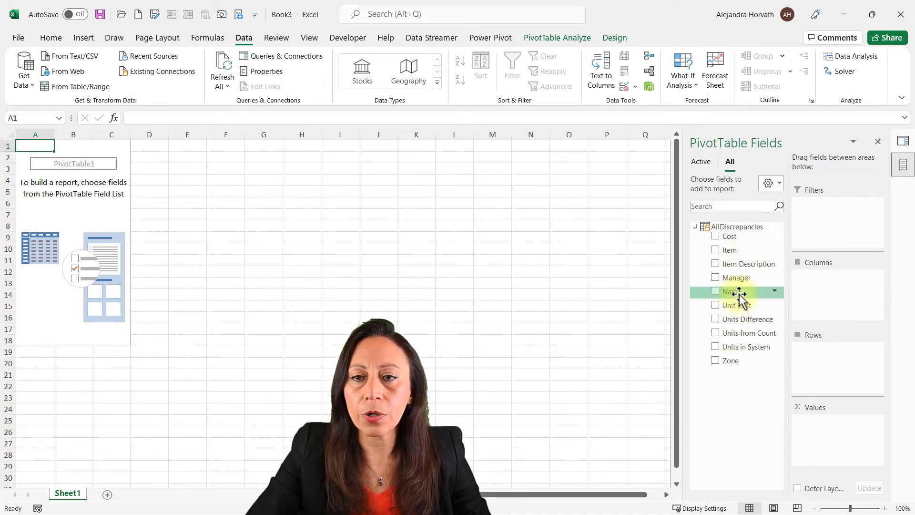
- Build the PivotTable with Name as rows and the sum of Cost as values, sorting the stores ascending by Sum of Cost
{"action": "left_click_drag", "start_coordinate": [734, 293], "coordinate": [837, 362]}
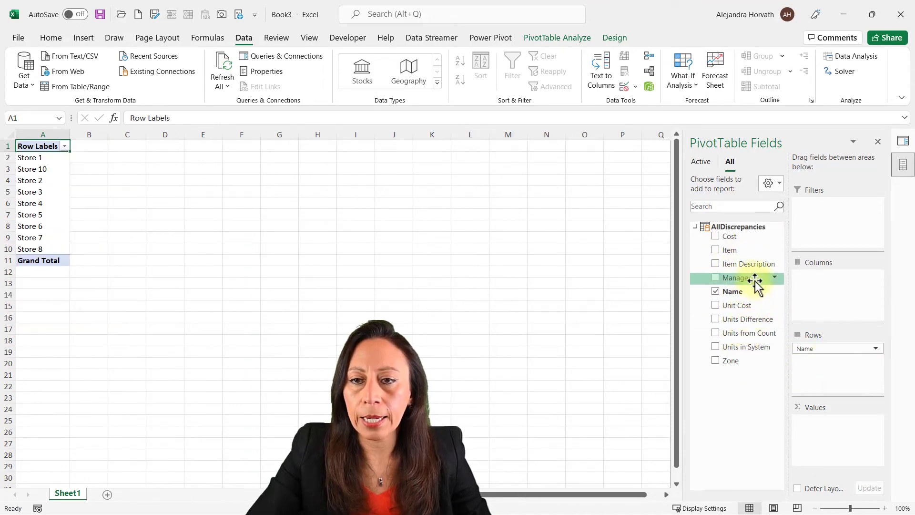
{"action": "left_click", "coordinate": [744, 237]}
{"action": "left_click", "coordinate": [65, 147]}
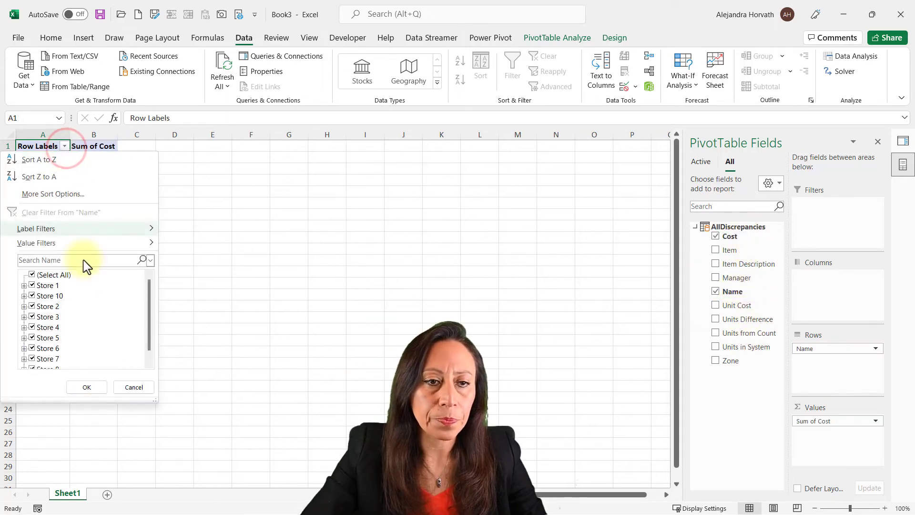
{"action": "left_click", "coordinate": [53, 194]}
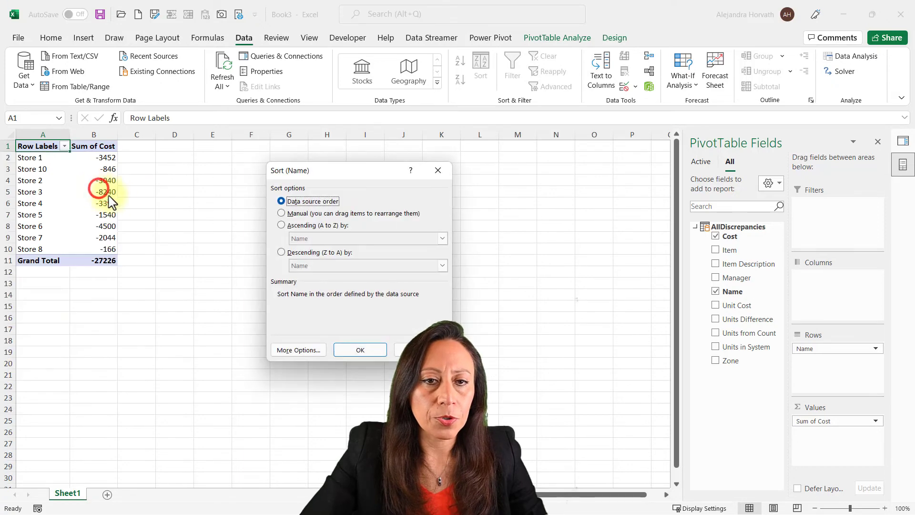
{"action": "left_click", "coordinate": [314, 226]}
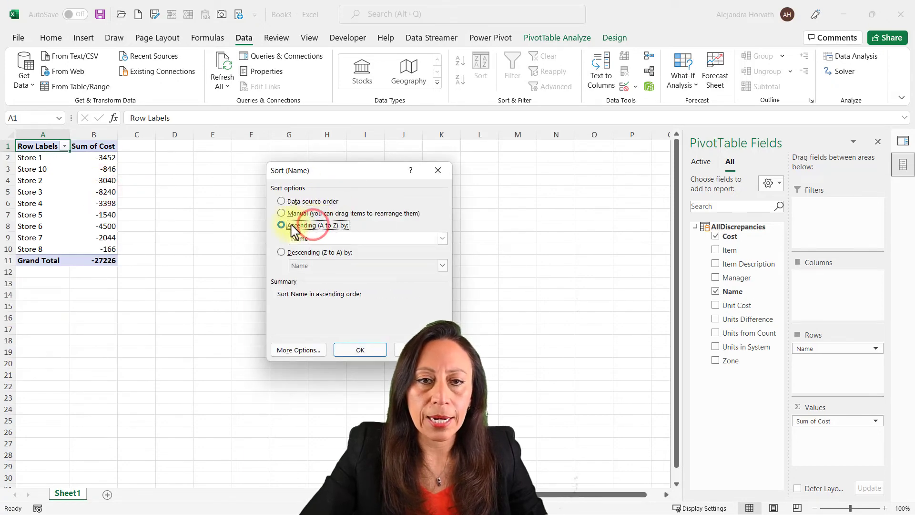
{"action": "left_click", "coordinate": [443, 240]}
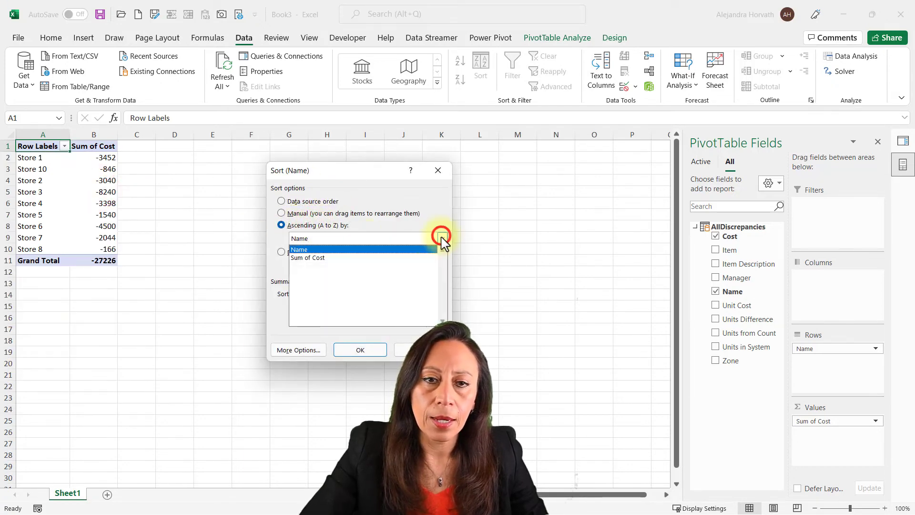
{"action": "left_click", "coordinate": [339, 258]}
{"action": "left_click", "coordinate": [358, 350]}
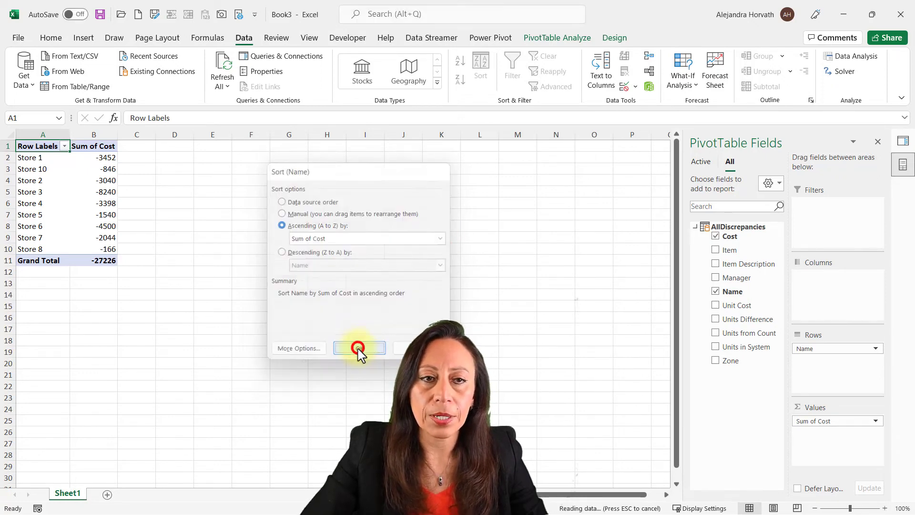
- Rename the Sum of Cost header in the PivotTable as Discrepancy
{"action": "left_click", "coordinate": [90, 147]}
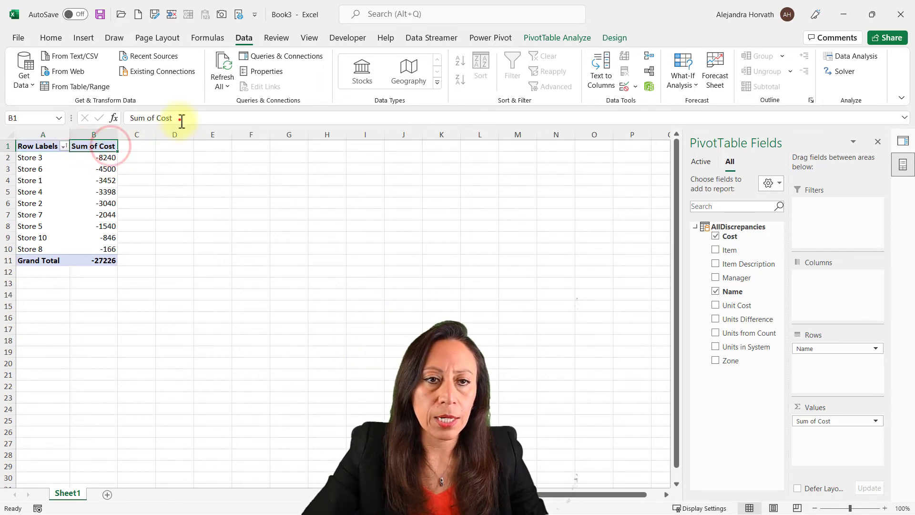
{"action": "left_click_drag", "start_coordinate": [180, 119], "coordinate": [130, 118]}
{"action": "type", "text": "D"}
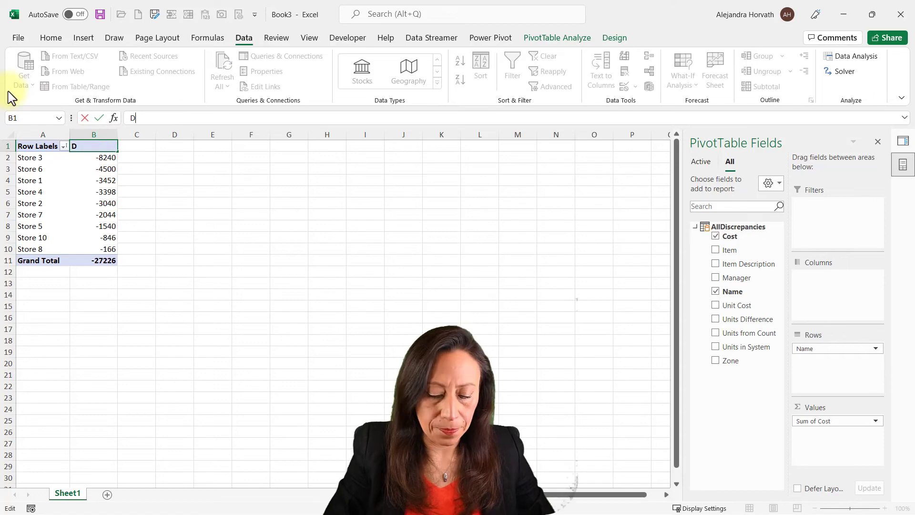
{"action": "type", "text": "iscrepancy"}
{"action": "key", "text": "Return"}
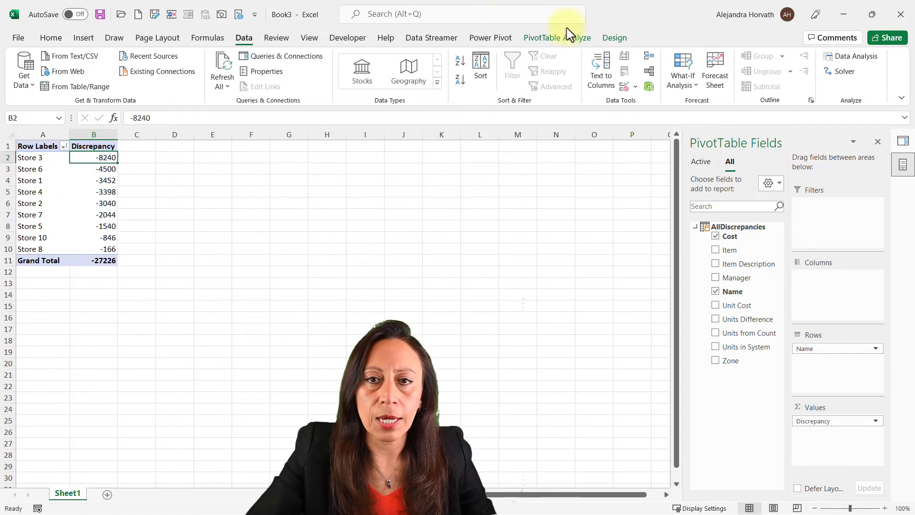
- Change the PivotTable's report layout to Tabular Form
{"action": "left_click", "coordinate": [608, 39]}
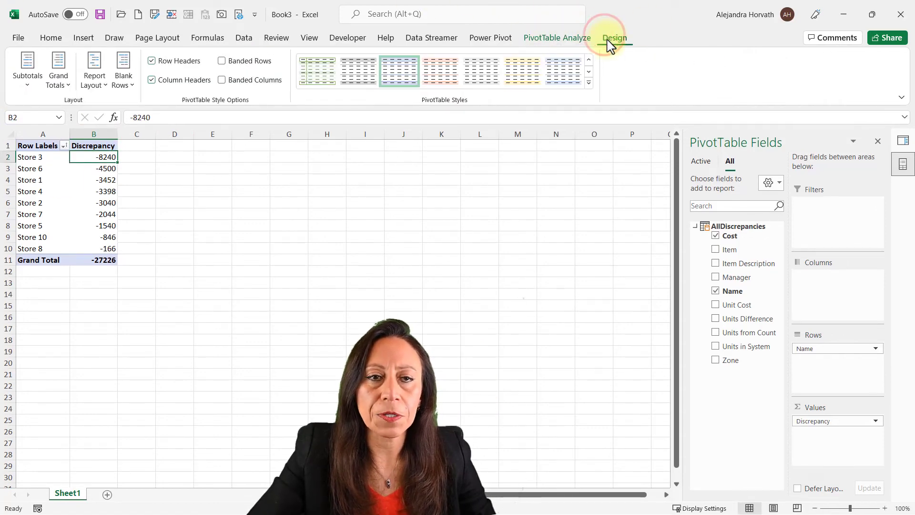
{"action": "left_click", "coordinate": [97, 85]}
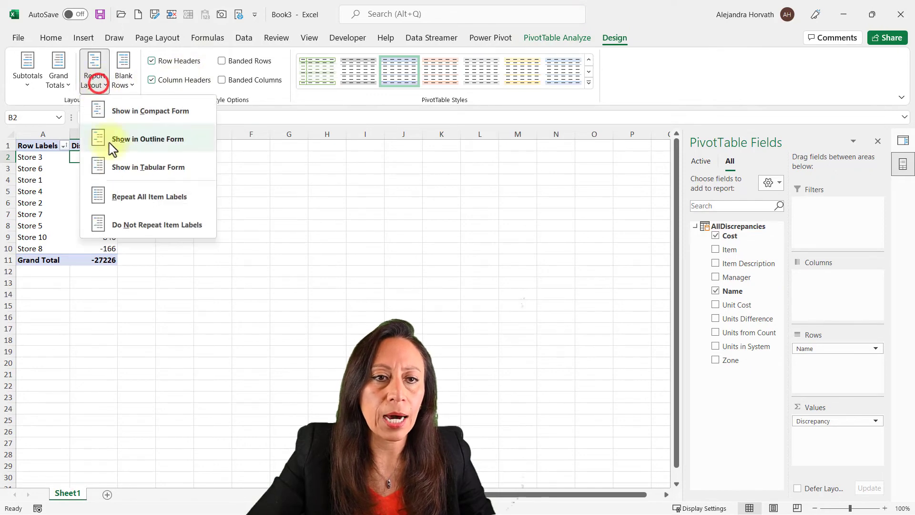
{"action": "left_click", "coordinate": [184, 170]}
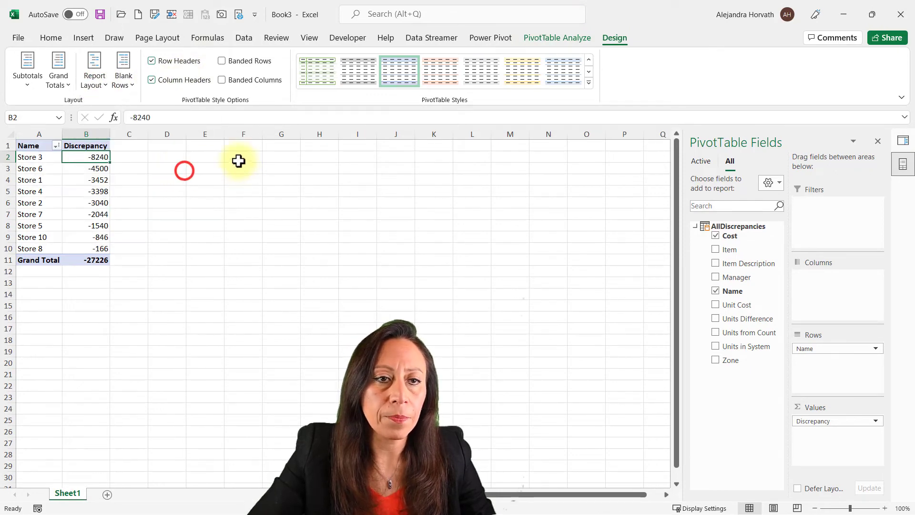
{"action": "left_click", "coordinate": [47, 145]}
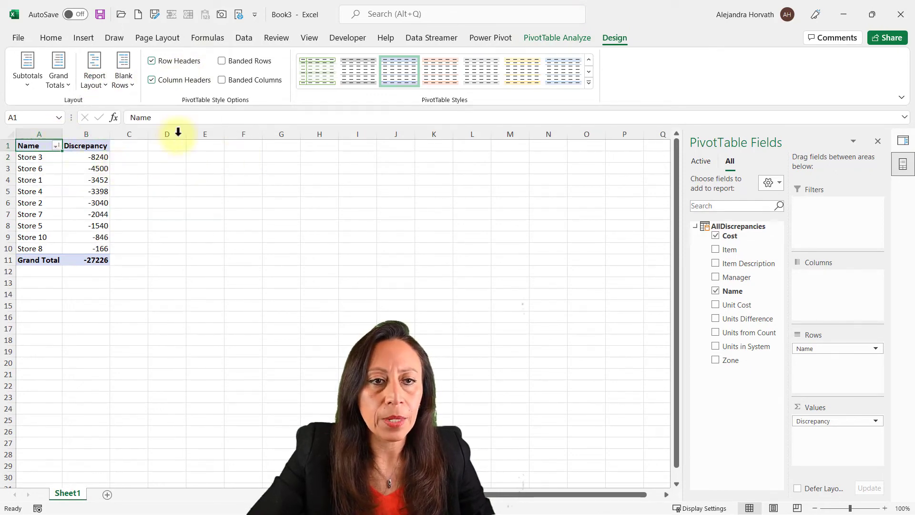
- Format the Discrepancy values as Number with a thousands separator and no decimal places
{"action": "right_click", "coordinate": [70, 157]}
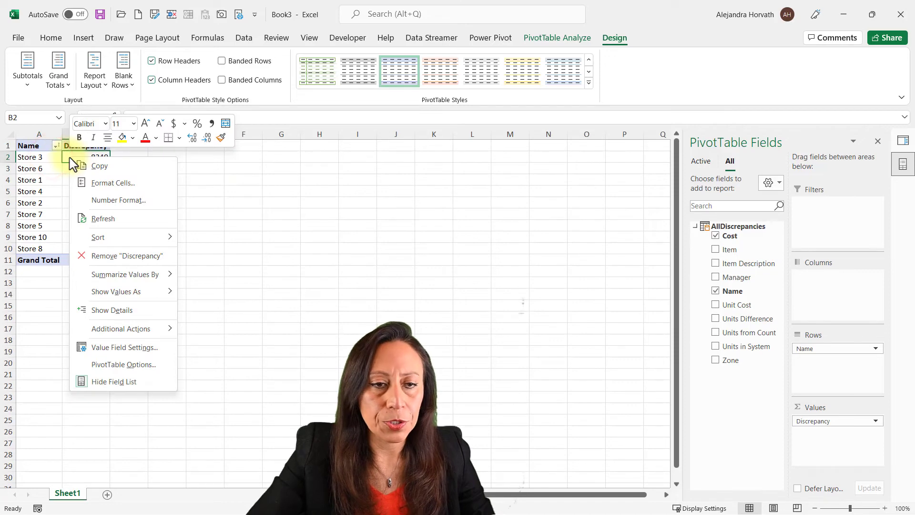
{"action": "left_click", "coordinate": [161, 353]}
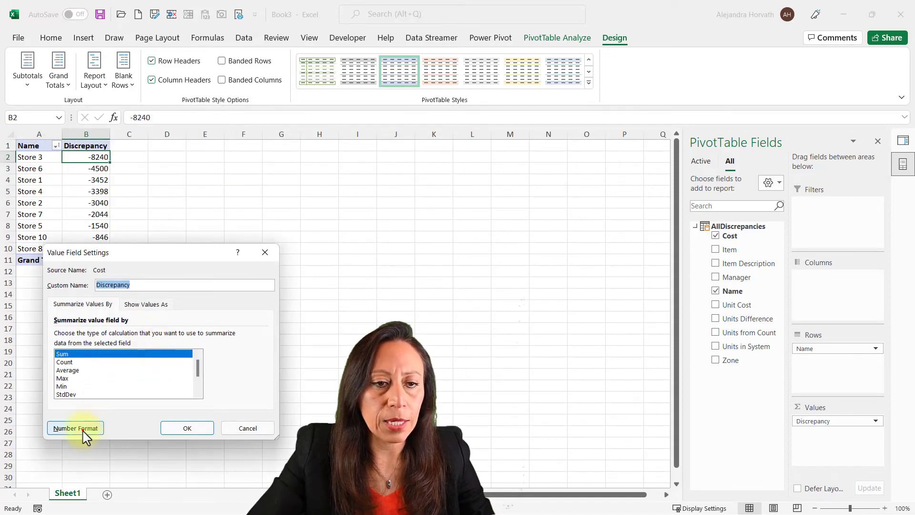
{"action": "left_click", "coordinate": [84, 436]}
{"action": "key", "text": "Down"}
{"action": "left_click", "coordinate": [143, 291]}
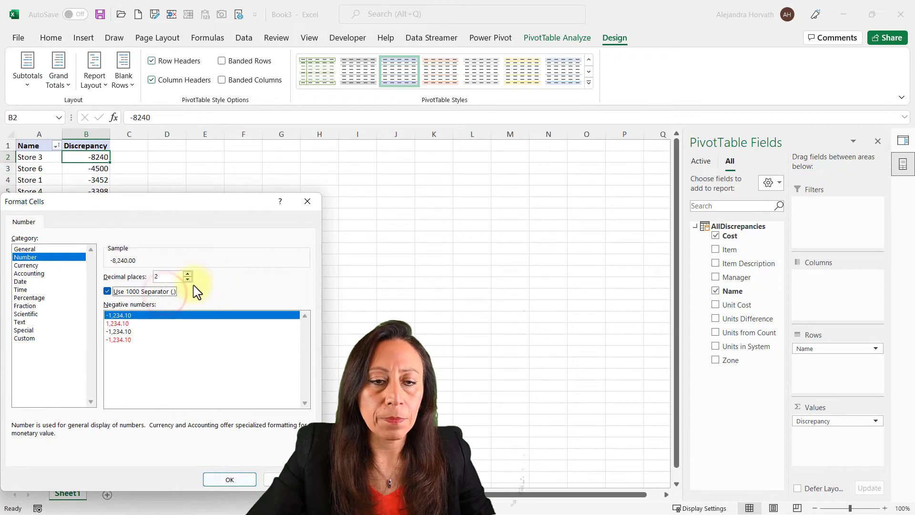
{"action": "left_click", "coordinate": [249, 479]}
{"action": "left_click", "coordinate": [191, 428]}
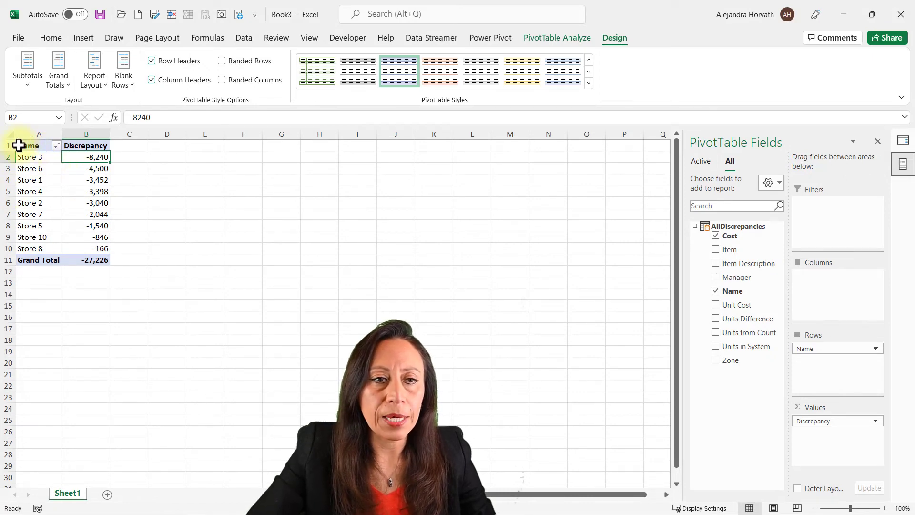
- Copy the whole store discrepancy PivotTable and paste the copy at cell A21
{"action": "left_click_drag", "start_coordinate": [32, 145], "coordinate": [90, 253]}
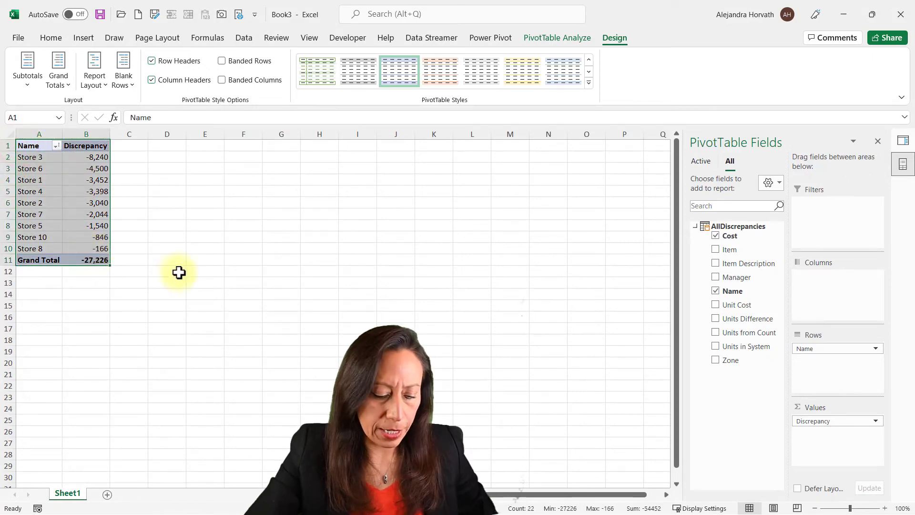
{"action": "key", "text": "ctrl+c"}
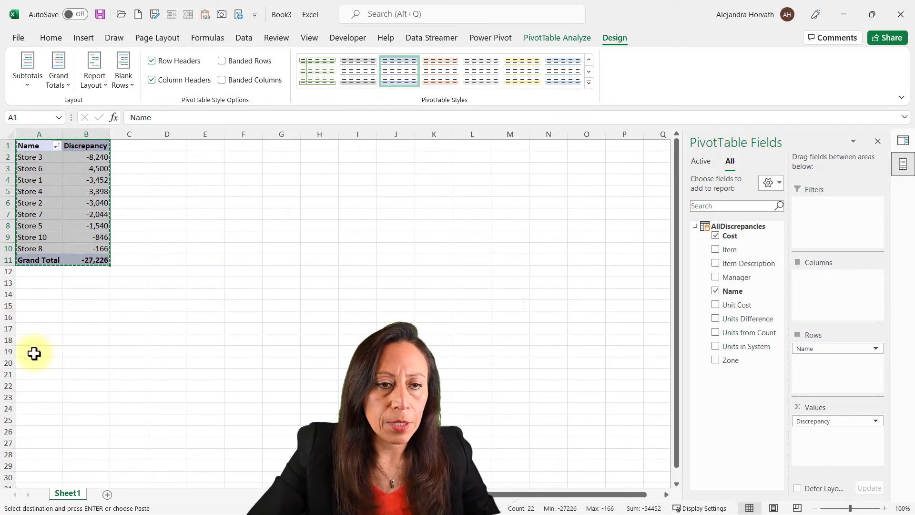
{"action": "left_click", "coordinate": [32, 364]}
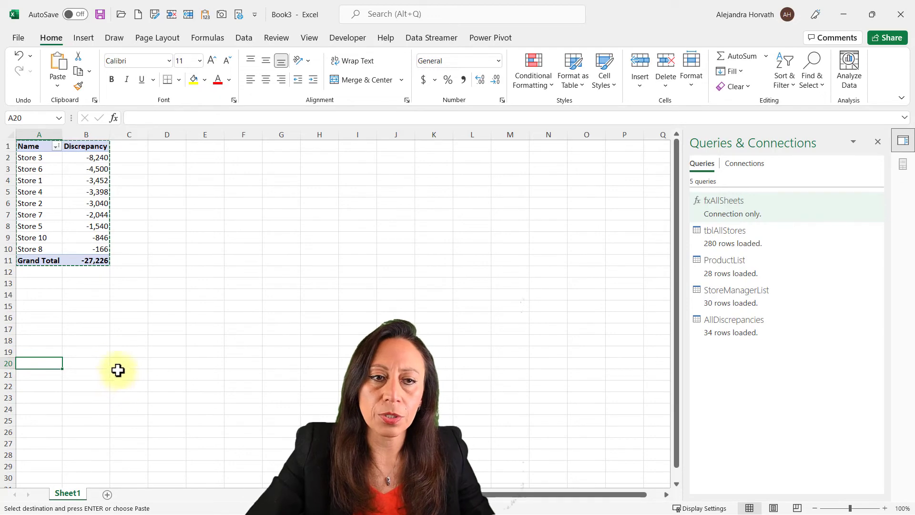
{"action": "key", "text": "Down"}
{"action": "key", "text": "ctrl+v"}
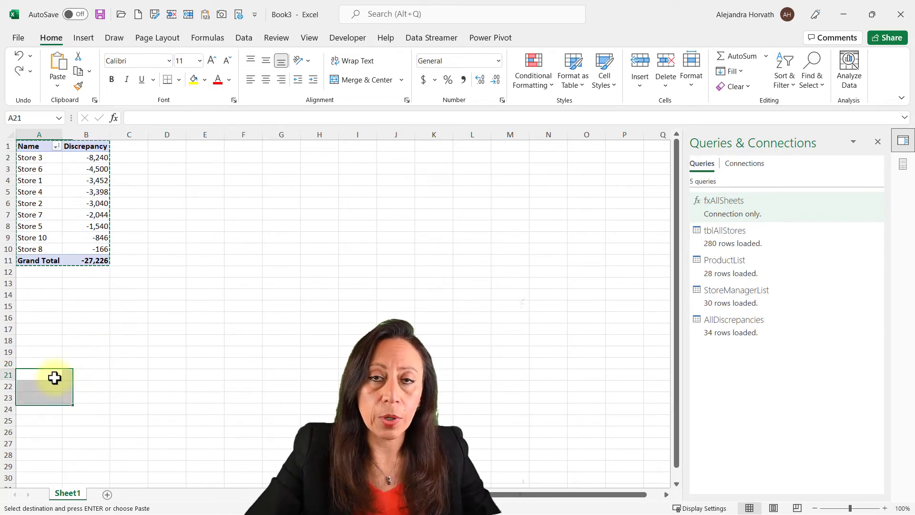
- Paste the copied store PivotTable at cell A21 and replace Name with Item Description in its rows
{"action": "left_click", "coordinate": [54, 378]}
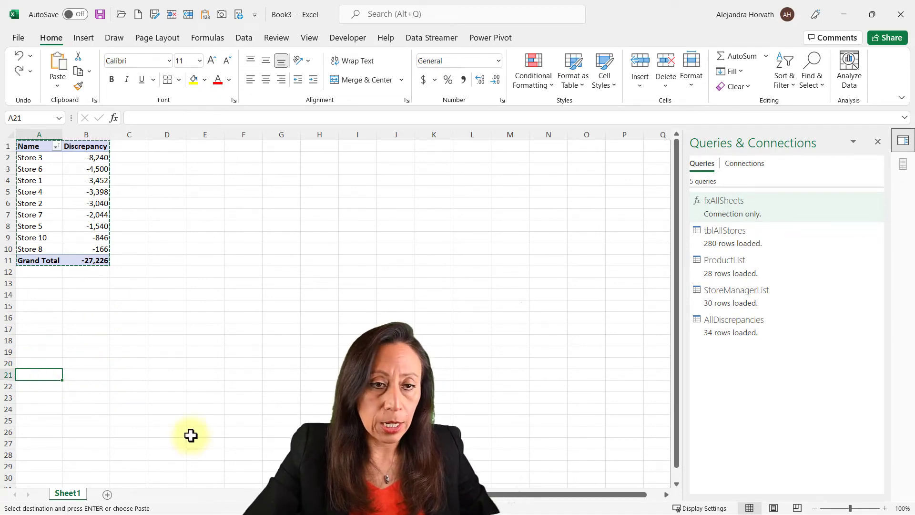
{"action": "key", "text": "ctrl+v"}
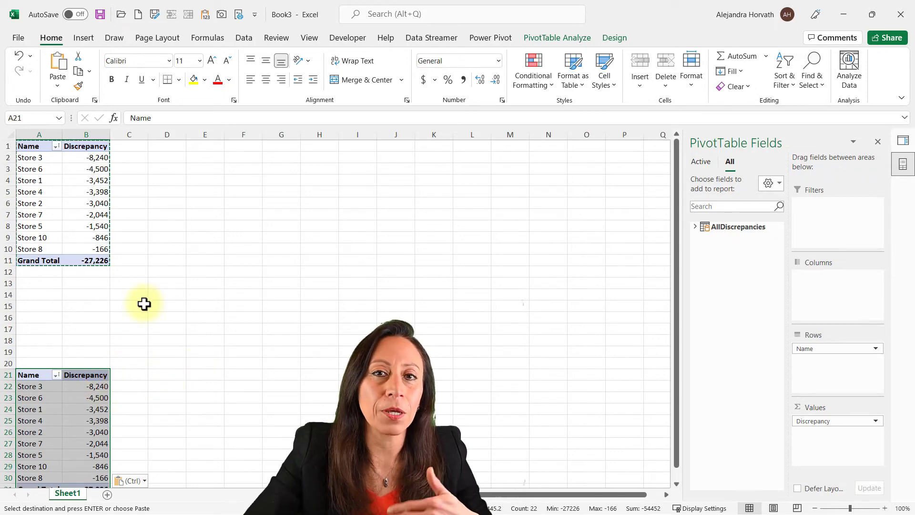
{"action": "scroll", "coordinate": [146, 272], "scroll_direction": "down", "scroll_amount": 4}
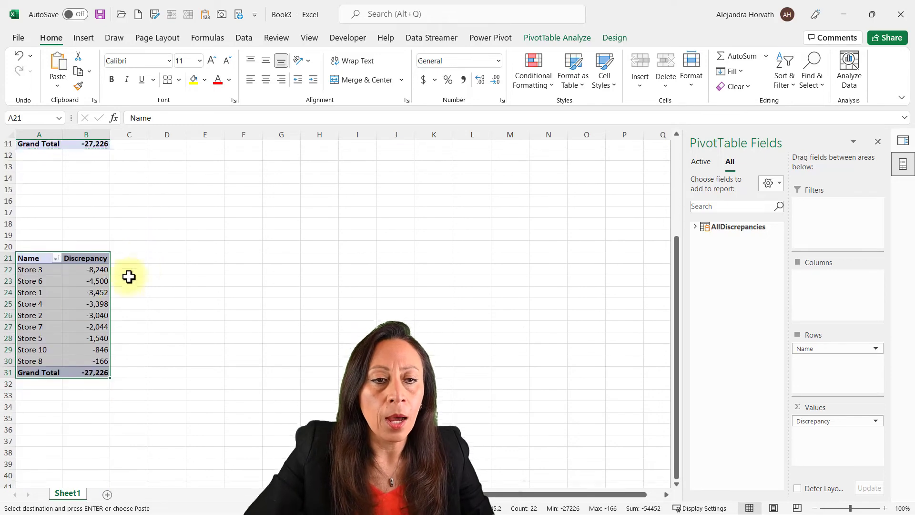
{"action": "left_click", "coordinate": [35, 280]}
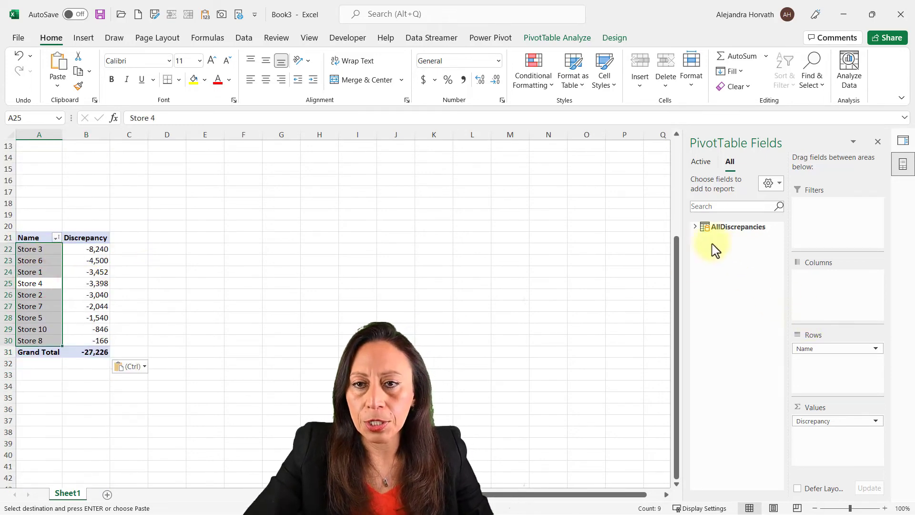
{"action": "left_click", "coordinate": [695, 227]}
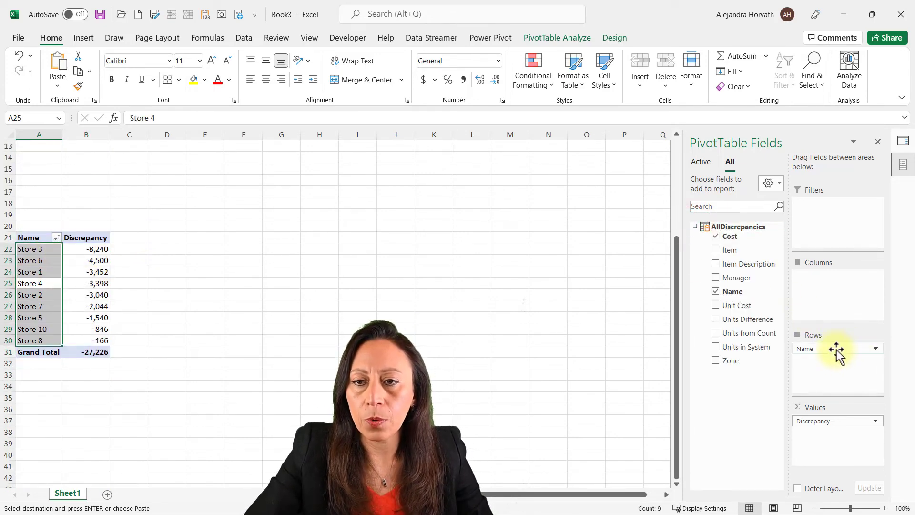
{"action": "left_click_drag", "start_coordinate": [838, 350], "coordinate": [596, 310]}
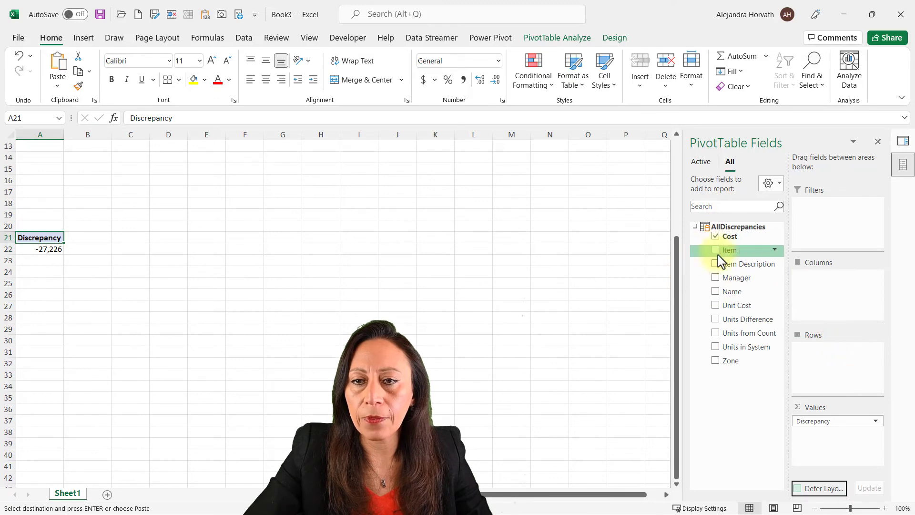
{"action": "left_click_drag", "start_coordinate": [707, 265], "coordinate": [851, 367]}
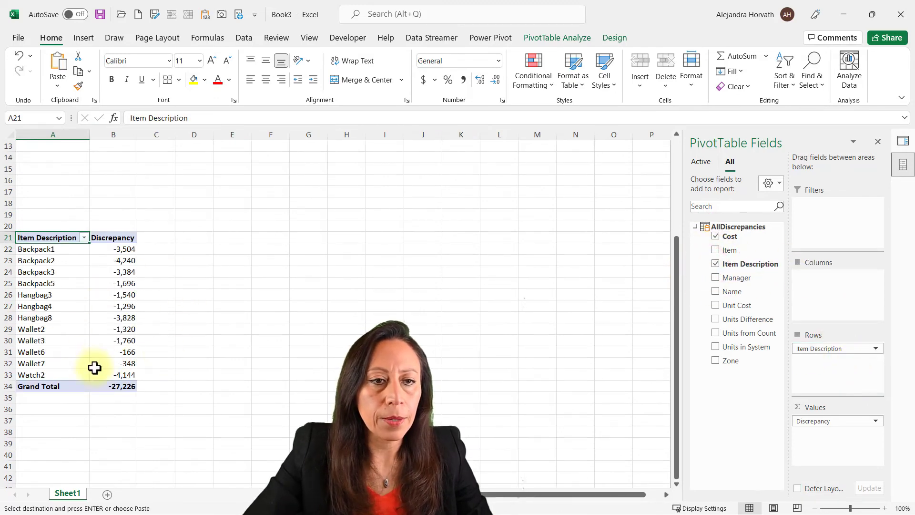
- Sort the Item Description PivotTable in ascending order by Discrepancy
{"action": "left_click", "coordinate": [84, 237]}
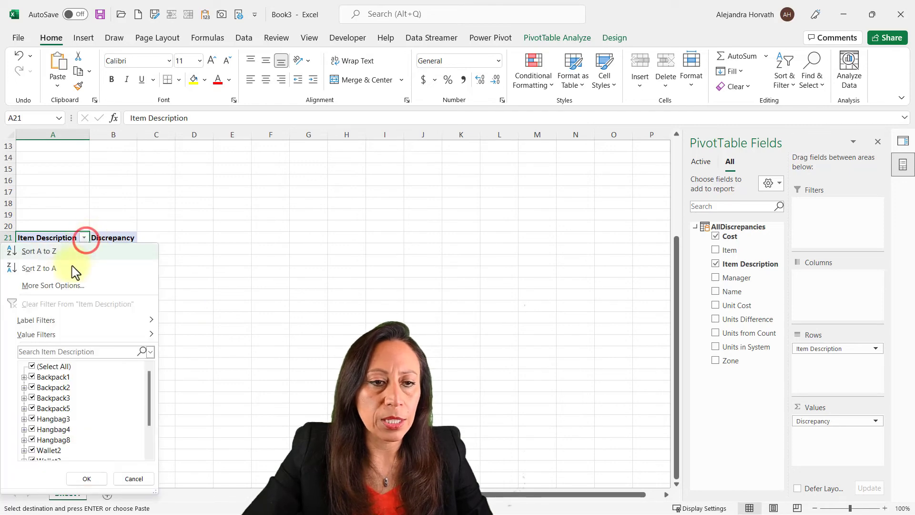
{"action": "left_click", "coordinate": [81, 286]}
{"action": "left_click", "coordinate": [347, 227]}
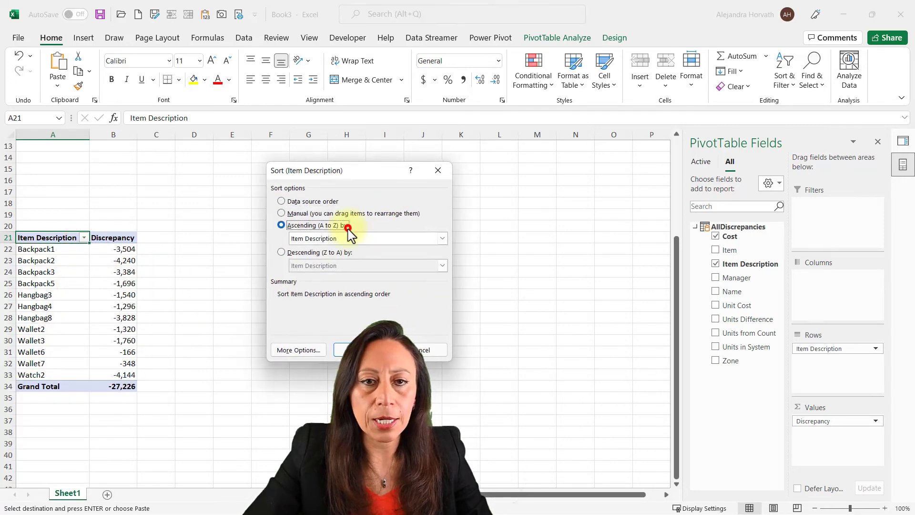
{"action": "left_click", "coordinate": [348, 238]}
{"action": "left_click", "coordinate": [342, 258]}
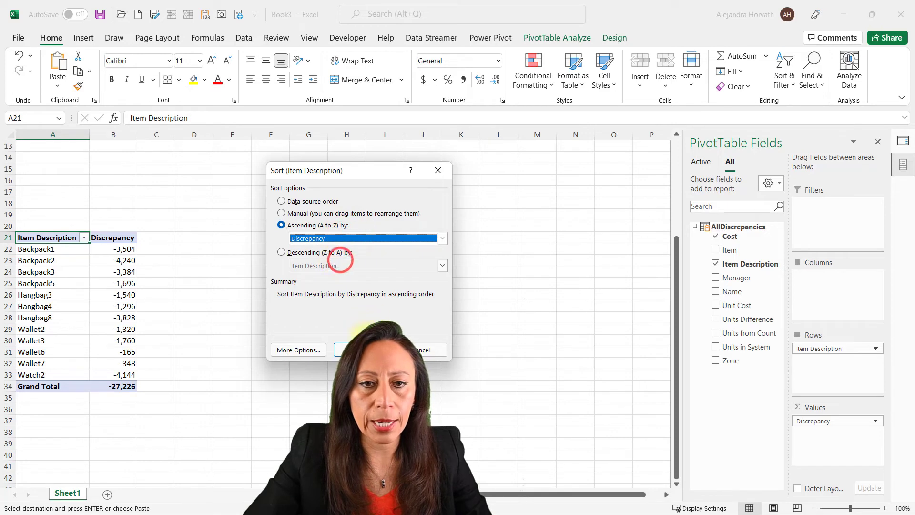
{"action": "left_click", "coordinate": [361, 350]}
- Copy the Item Description PivotTable to cell A40 and replace its row field with Zone
{"action": "left_click", "coordinate": [118, 386], "text": "shift"}
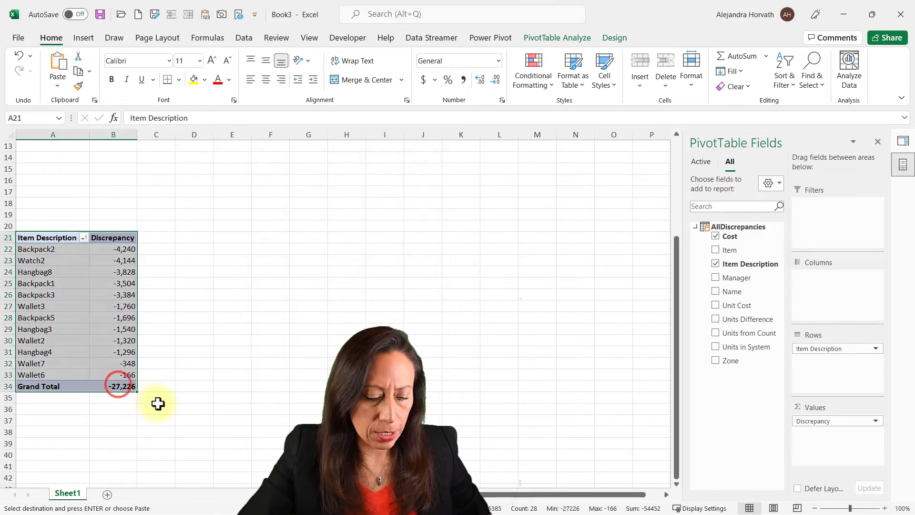
{"action": "scroll", "coordinate": [139, 416], "scroll_direction": "down", "scroll_amount": 4}
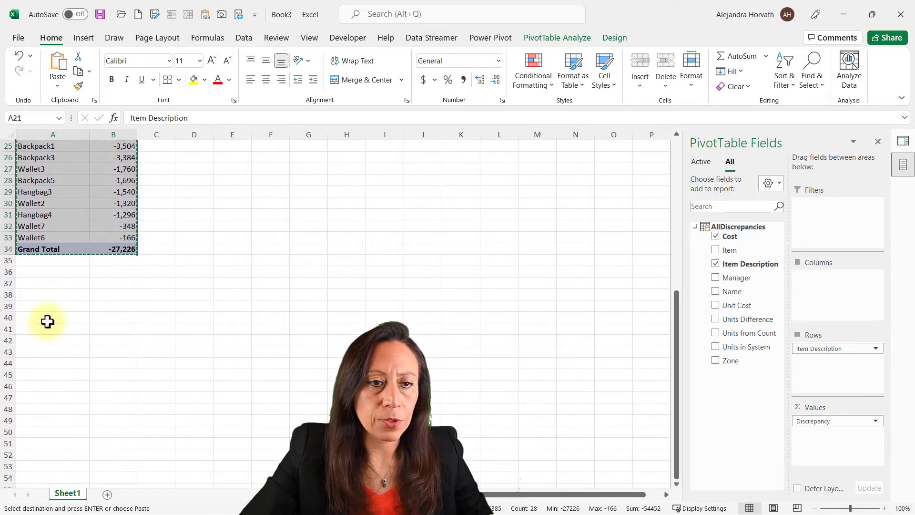
{"action": "left_click", "coordinate": [47, 322]}
{"action": "key", "text": "ctrl+v"}
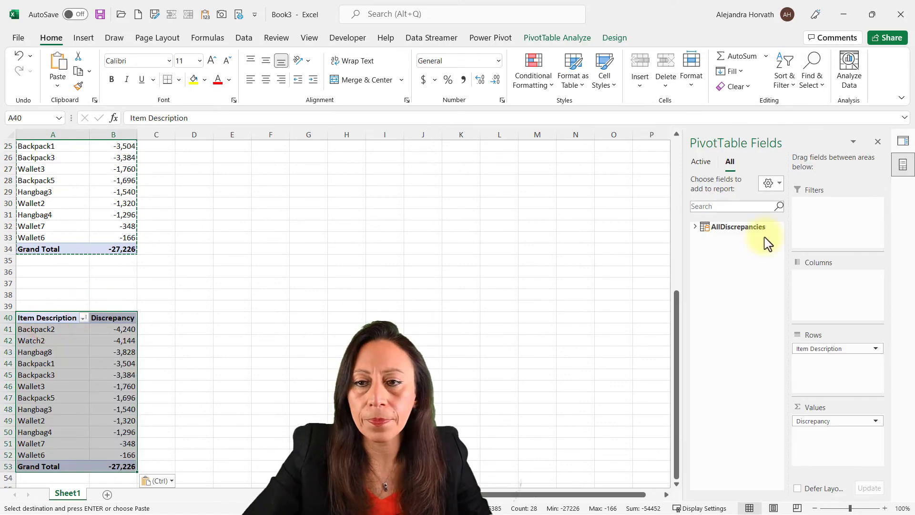
{"action": "left_click_drag", "start_coordinate": [808, 347], "coordinate": [565, 353]}
{"action": "left_click", "coordinate": [695, 227]}
{"action": "left_click_drag", "start_coordinate": [733, 361], "coordinate": [819, 362]}
- Sort the Zone PivotTable in ascending order by Discrepancy
{"action": "left_click", "coordinate": [73, 365]}
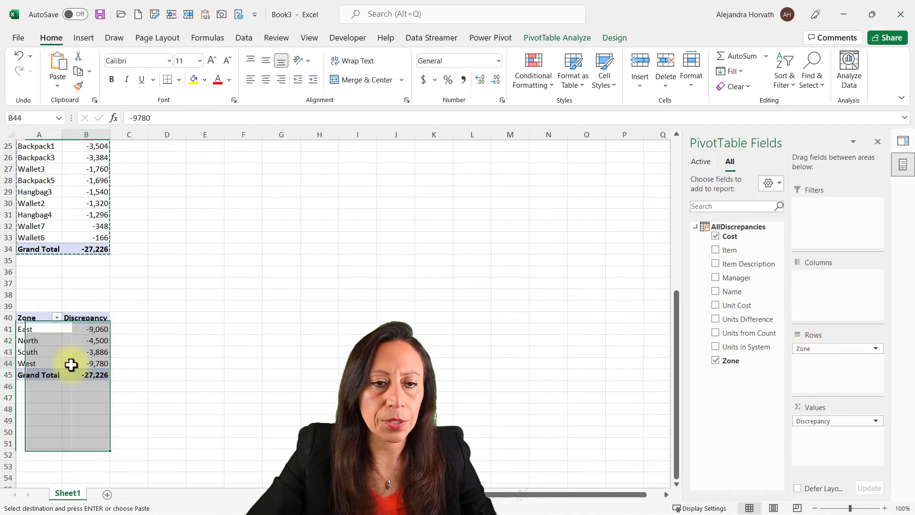
{"action": "left_click", "coordinate": [56, 318]}
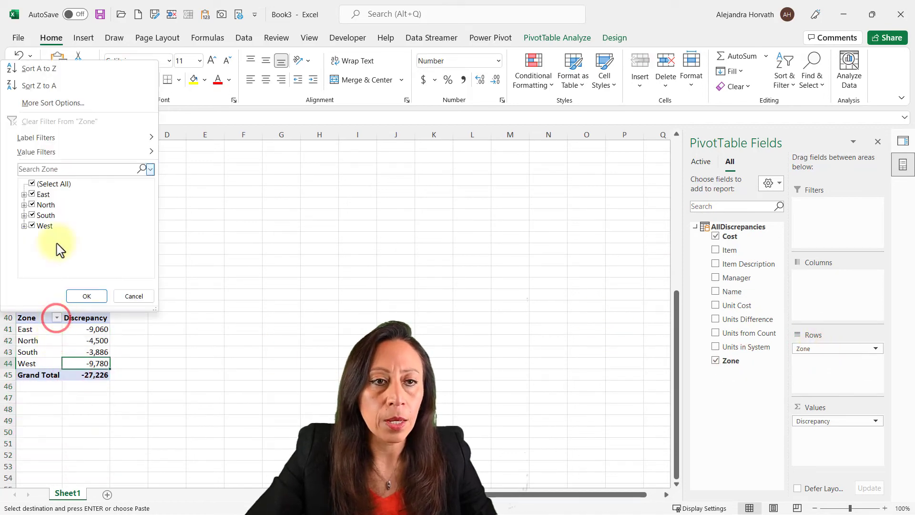
{"action": "left_click", "coordinate": [83, 105]}
{"action": "left_click", "coordinate": [282, 225]}
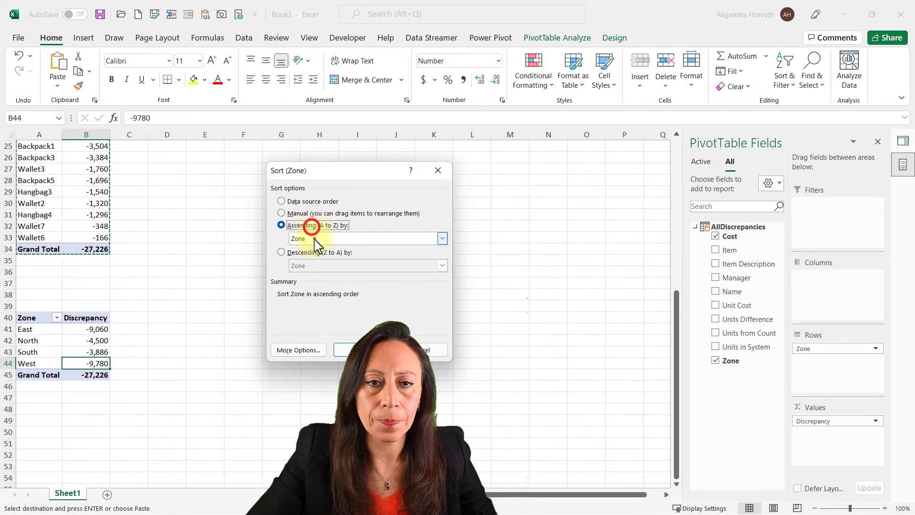
{"action": "left_click", "coordinate": [313, 237]}
{"action": "left_click", "coordinate": [315, 256]}
{"action": "left_click", "coordinate": [367, 349]}
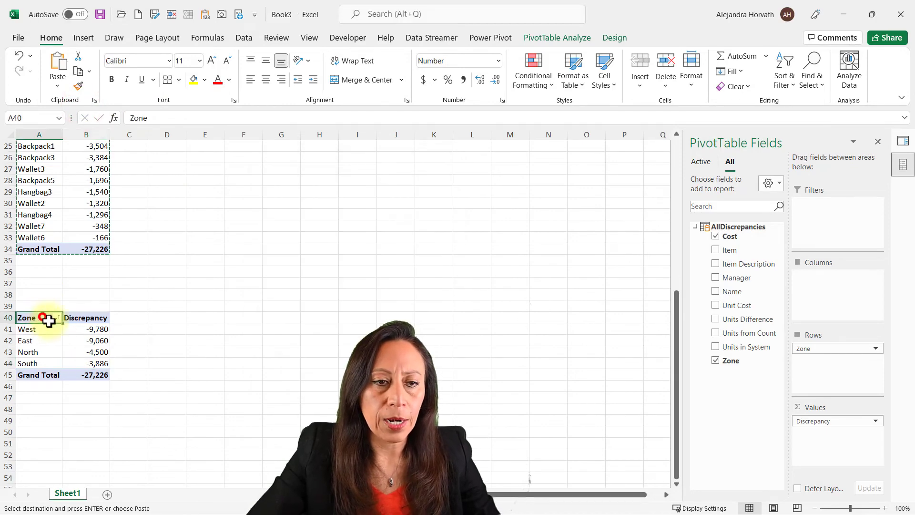
- Copy the Zone PivotTable to cell A48 and replace its row field with Manager
{"action": "left_click_drag", "start_coordinate": [41, 316], "coordinate": [73, 372]}
{"action": "key", "text": "ctrl+c"}
{"action": "left_click", "coordinate": [38, 409]}
{"action": "key", "text": "ctrl+v"}
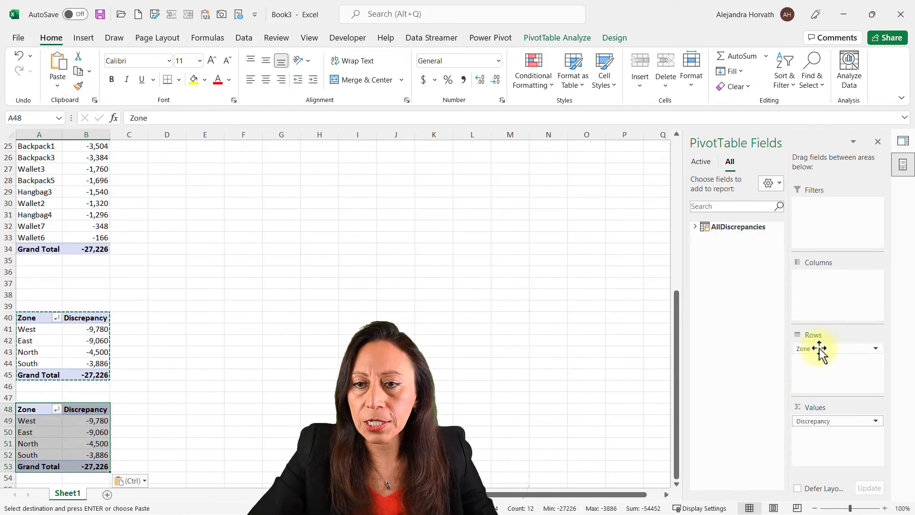
{"action": "left_click", "coordinate": [696, 227]}
{"action": "left_click", "coordinate": [782, 349]}
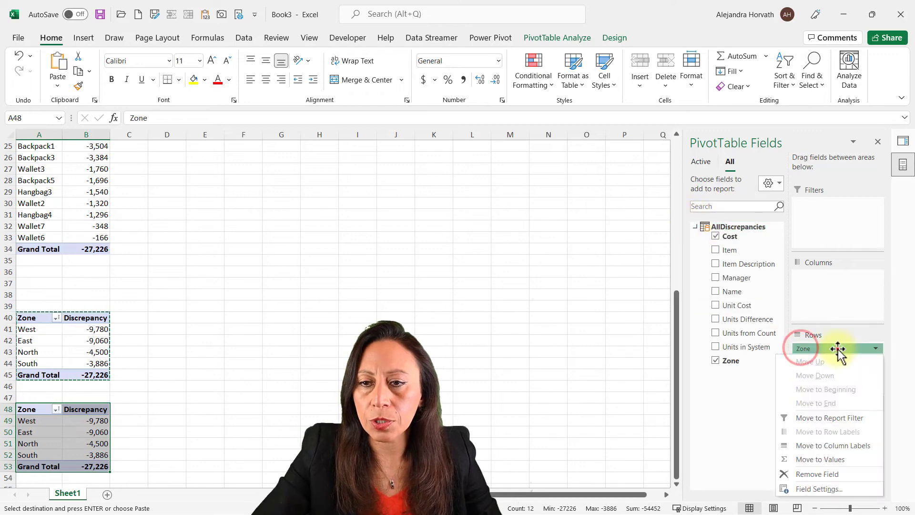
{"action": "left_click", "coordinate": [838, 349]}
{"action": "left_click_drag", "start_coordinate": [838, 349], "coordinate": [475, 339]}
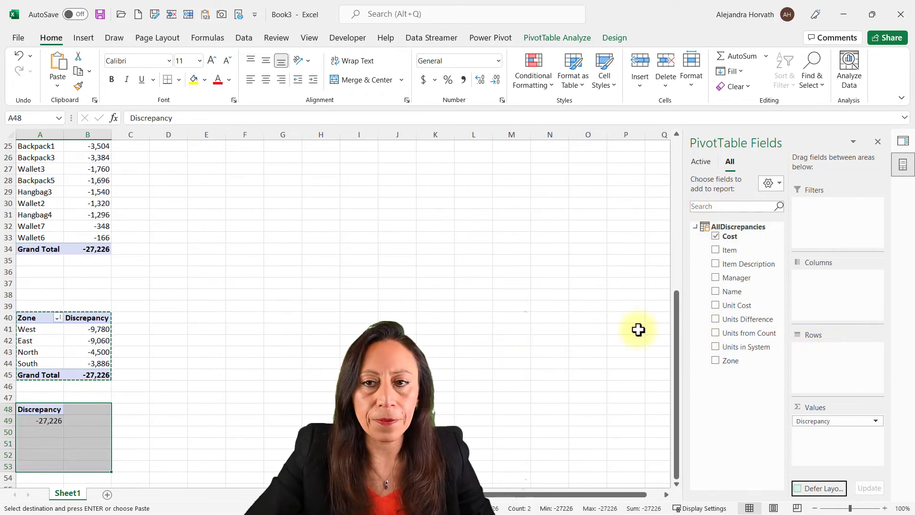
{"action": "left_click", "coordinate": [737, 278]}
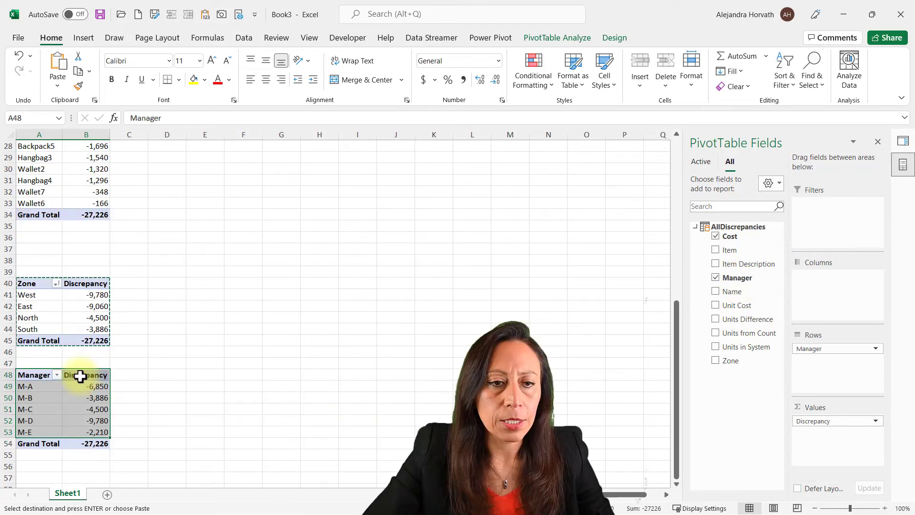
- Sort the Manager PivotTable in ascending order by Discrepancy
{"action": "left_click", "coordinate": [57, 375]}
{"action": "left_click", "coordinate": [76, 160]}
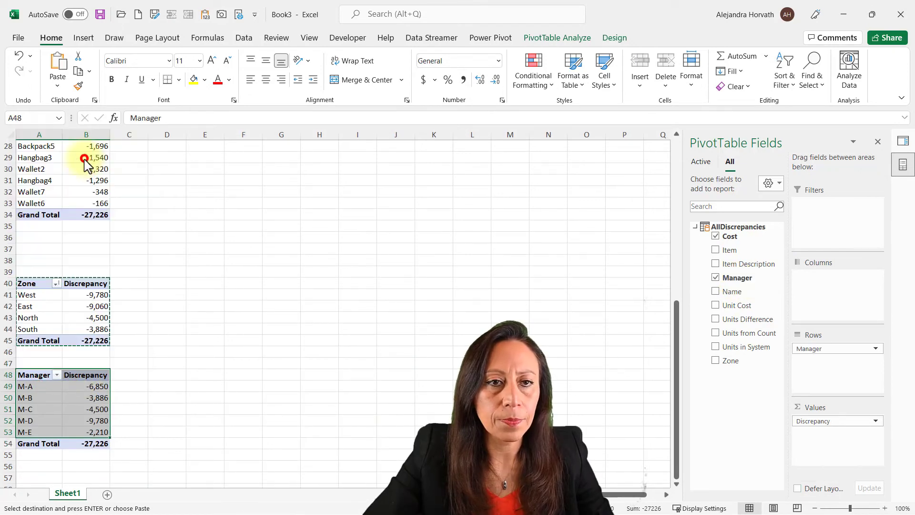
{"action": "left_click", "coordinate": [331, 228]}
{"action": "left_click", "coordinate": [334, 239]}
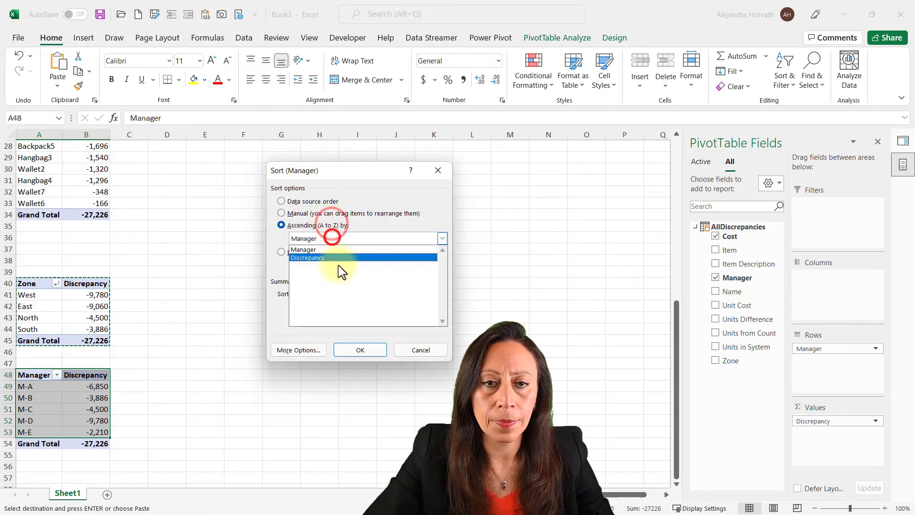
{"action": "left_click", "coordinate": [338, 260]}
{"action": "left_click", "coordinate": [370, 350]}
- Hide the gridlines on the worksheet with the PivotTables and discrepancy charts
{"action": "scroll", "coordinate": [127, 265], "scroll_direction": "up", "scroll_amount": 9}
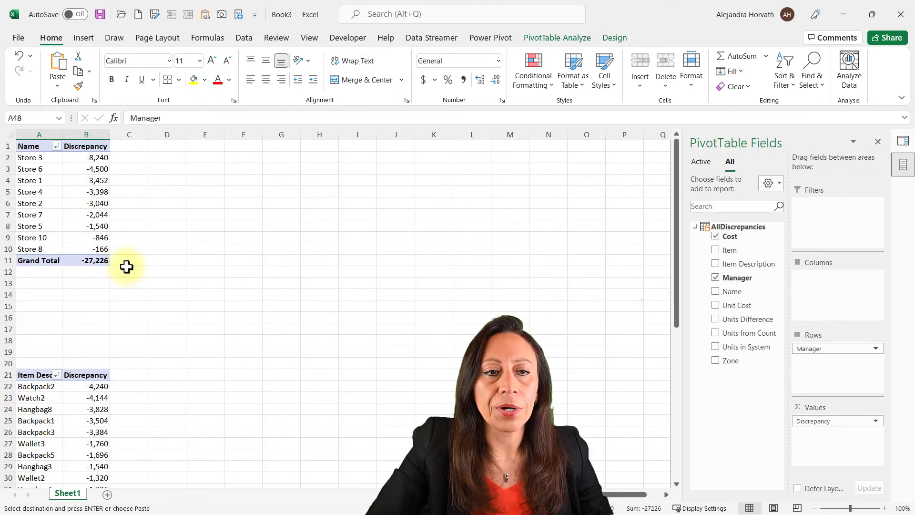
{"action": "left_click", "coordinate": [25, 151]}
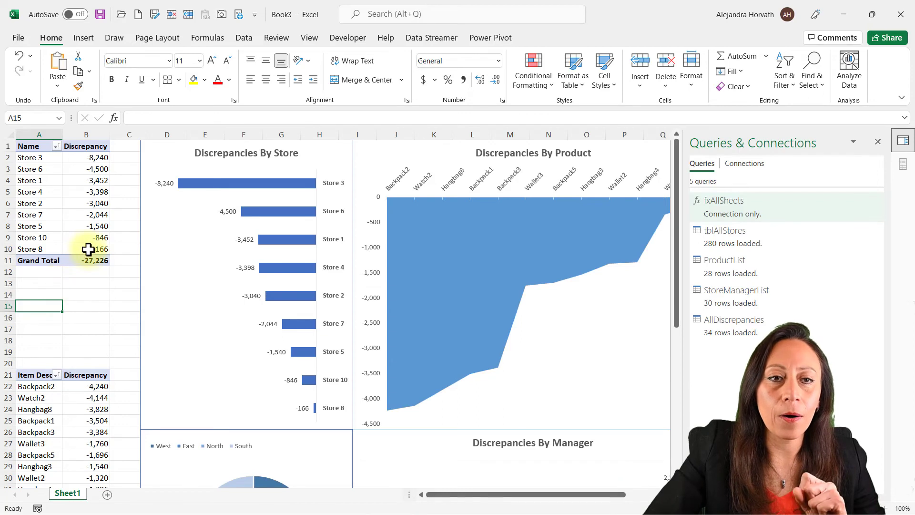
{"action": "left_click", "coordinate": [310, 39]}
{"action": "left_click", "coordinate": [317, 80]}
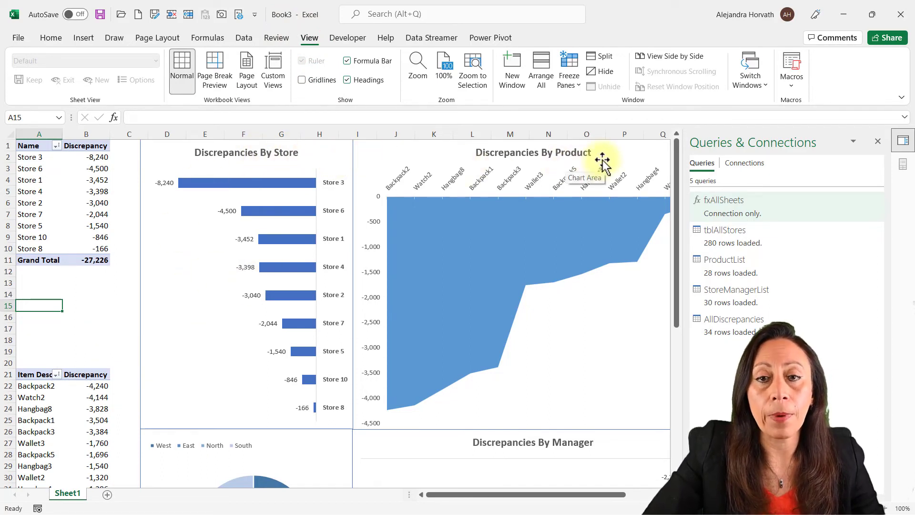
- Review the discrepancy charts by store, product, zone and manager, and save the workbook as Solved
{"action": "scroll", "coordinate": [599, 159], "scroll_direction": "down", "scroll_amount": 5}
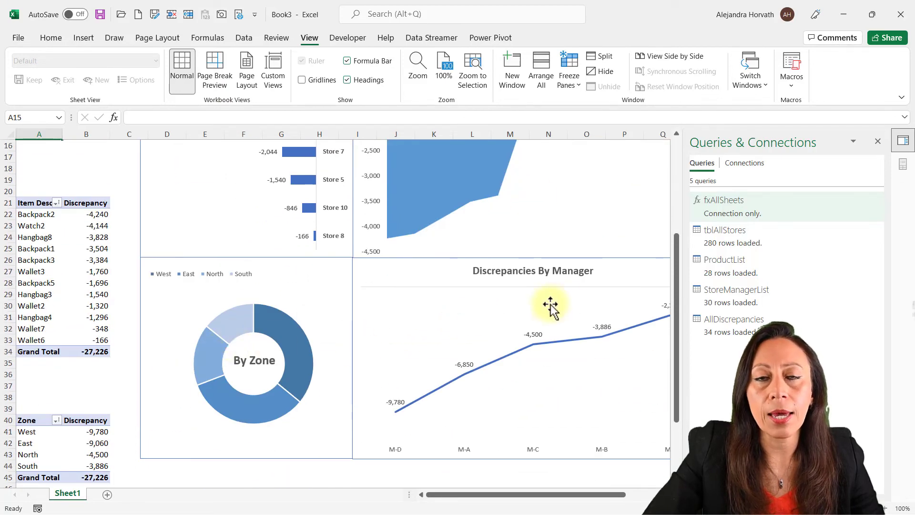
{"action": "scroll", "coordinate": [401, 339], "scroll_direction": "up", "scroll_amount": 5}
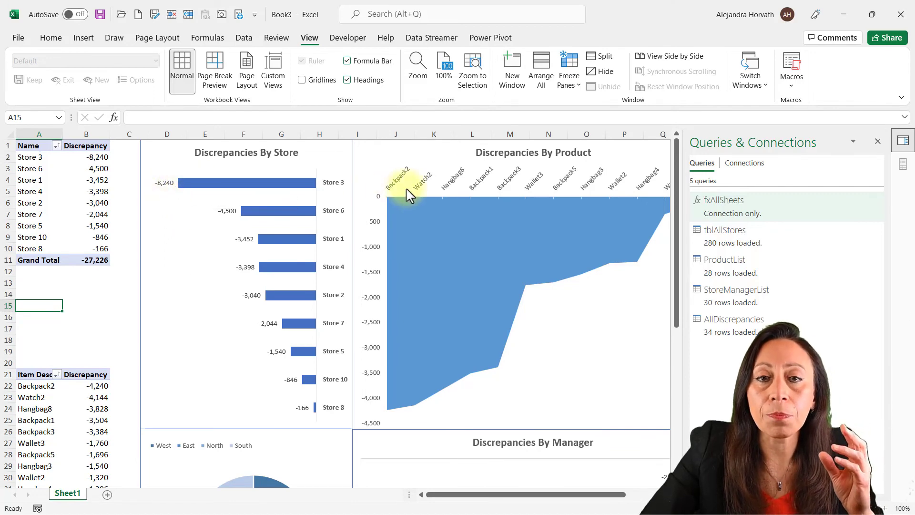
{"action": "scroll", "coordinate": [334, 353], "scroll_direction": "down", "scroll_amount": 5}
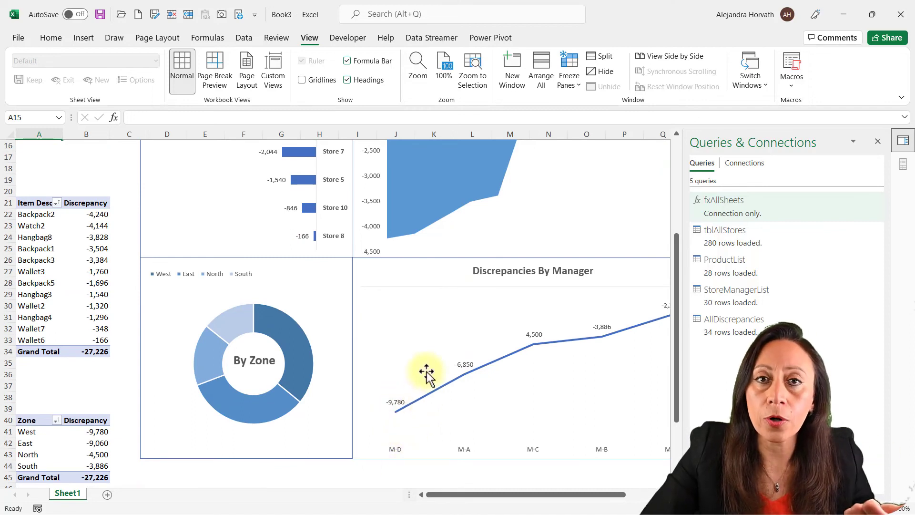
{"action": "mouse_move", "coordinate": [299, 369]}
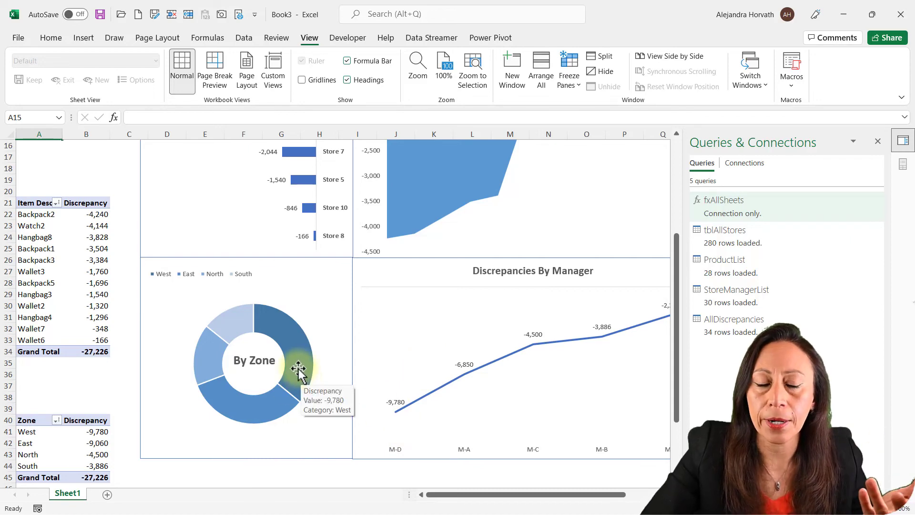
{"action": "scroll", "coordinate": [94, 276], "scroll_direction": "up", "scroll_amount": 5}
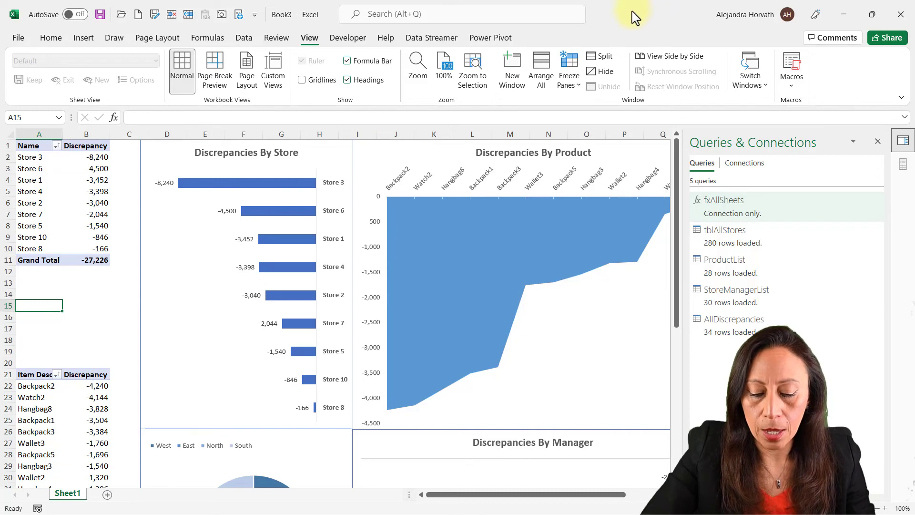
{"action": "key", "text": "F12"}
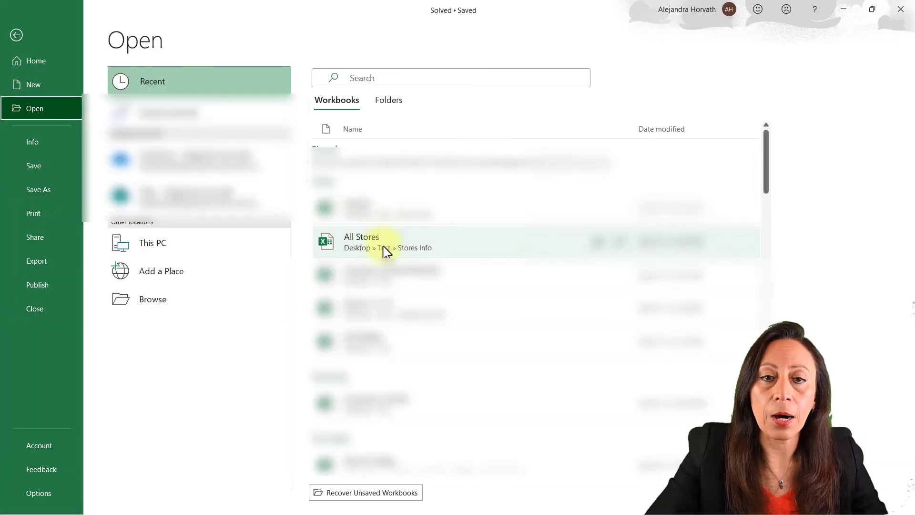
- Open the recent workbooks All Stores and Stores 11-15
{"action": "left_click", "coordinate": [386, 252]}
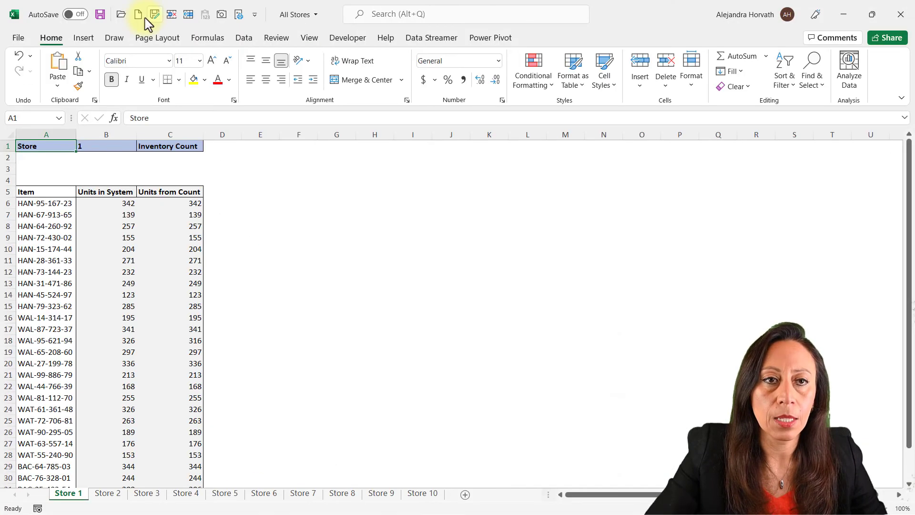
{"action": "left_click", "coordinate": [123, 15]}
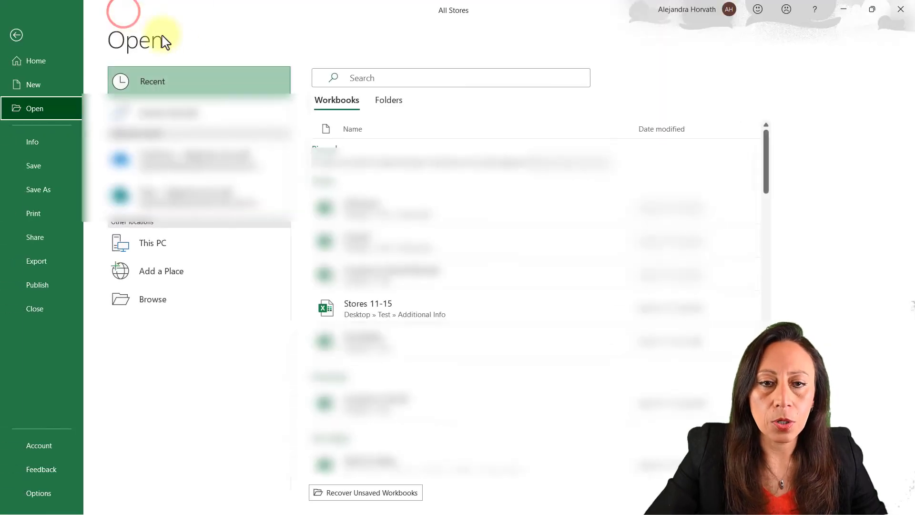
{"action": "left_click", "coordinate": [386, 312]}
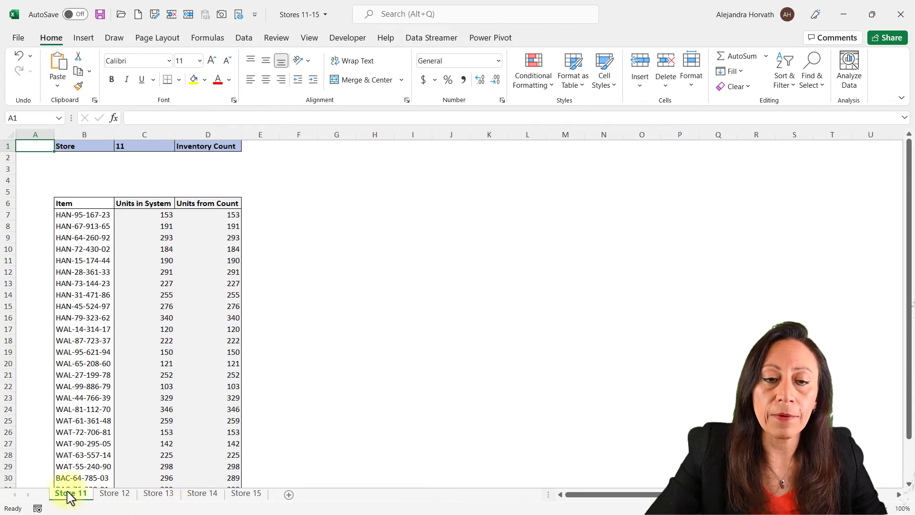
- Look through the inventory count sheets of Store 12 to Store 15 to compare their layouts
{"action": "left_click", "coordinate": [120, 496]}
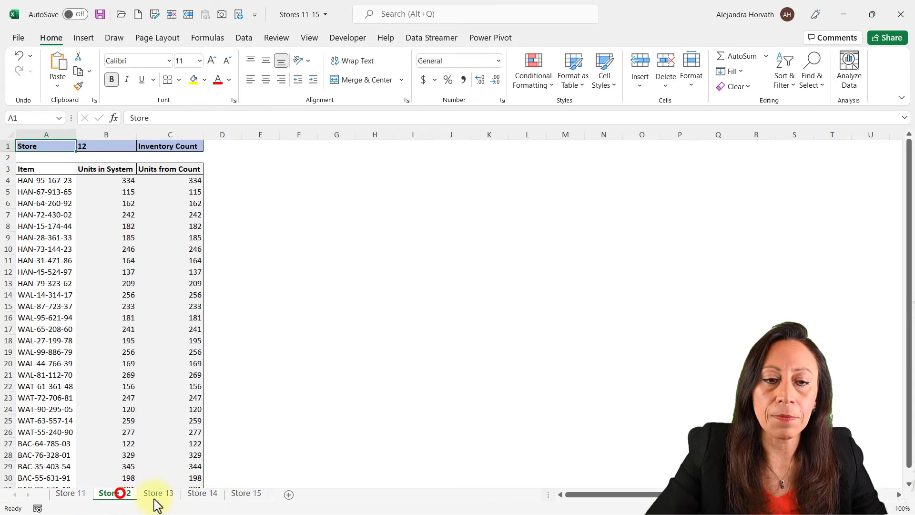
{"action": "left_click", "coordinate": [160, 495]}
{"action": "left_click", "coordinate": [200, 493]}
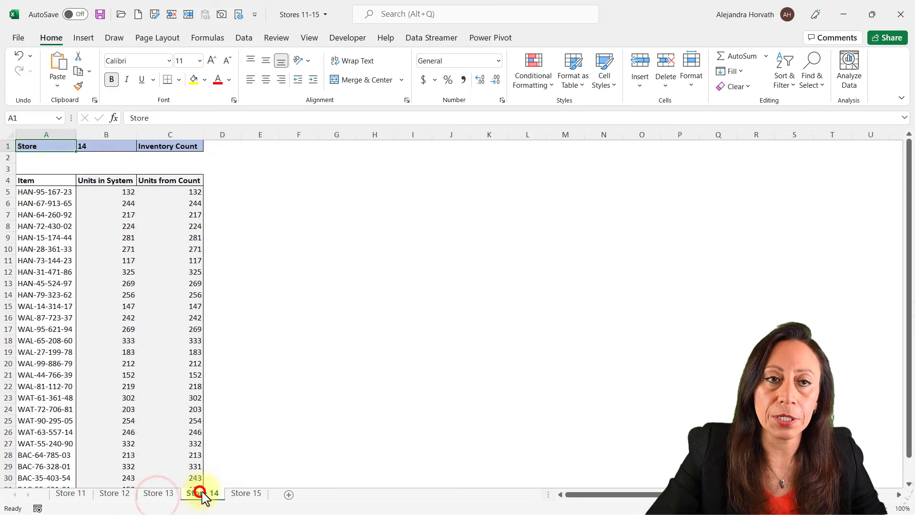
{"action": "left_click", "coordinate": [241, 493]}
- Move the sheets Store 11 through Store 15 together to the end of the All Stores.xlsx workbook
{"action": "left_click", "coordinate": [80, 496]}
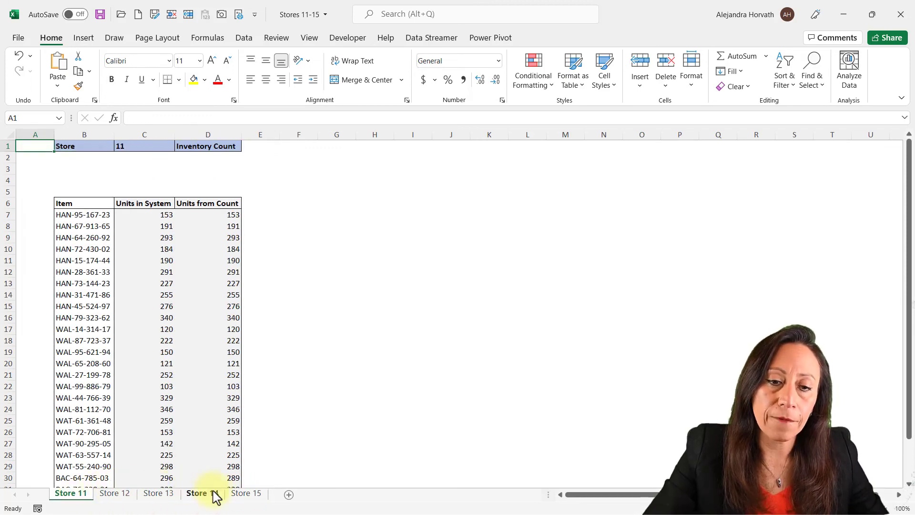
{"action": "left_click", "coordinate": [257, 495], "text": "shift"}
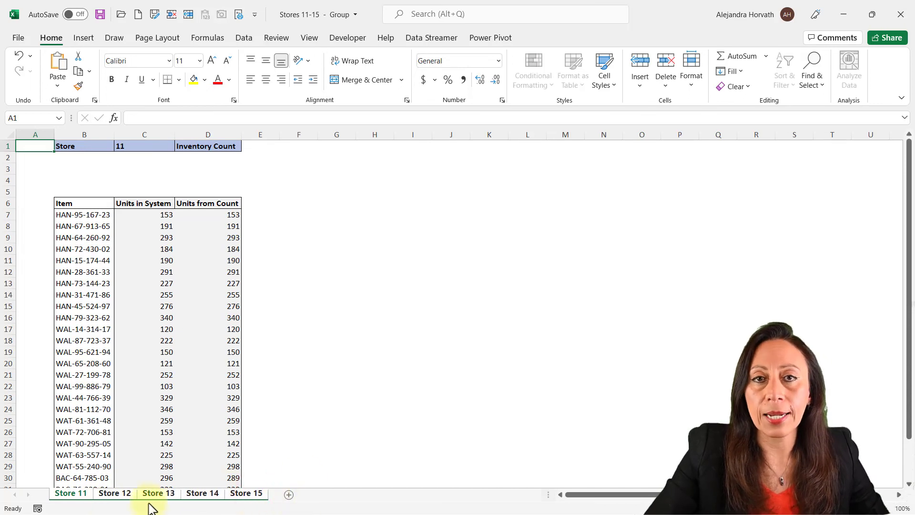
{"action": "right_click", "coordinate": [257, 496]}
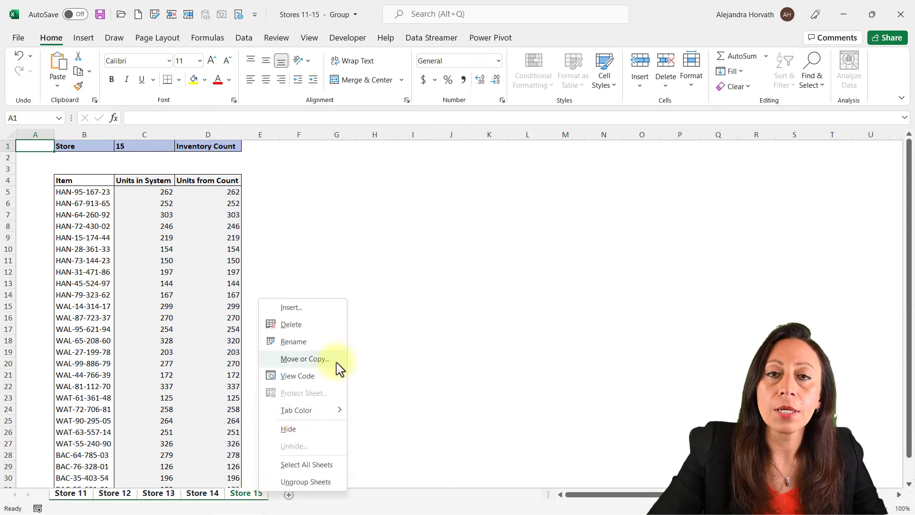
{"action": "left_click", "coordinate": [305, 359]}
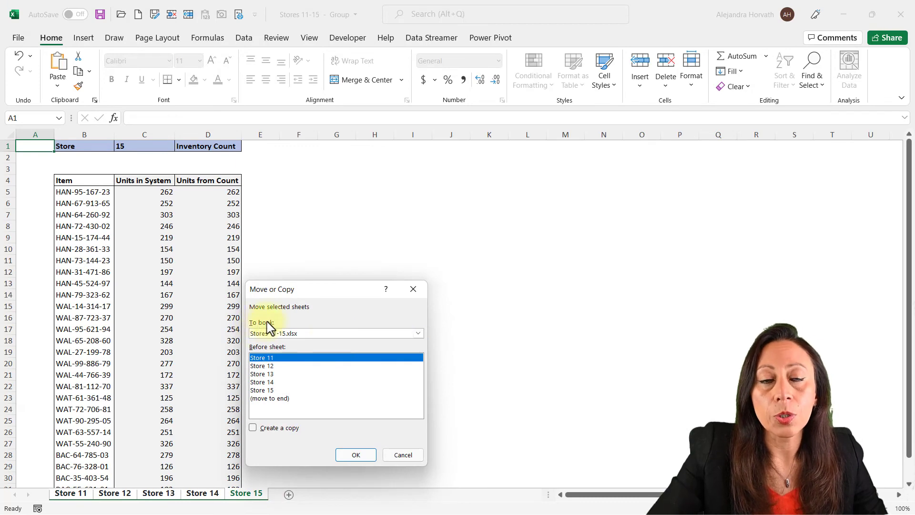
{"action": "left_click", "coordinate": [418, 333]}
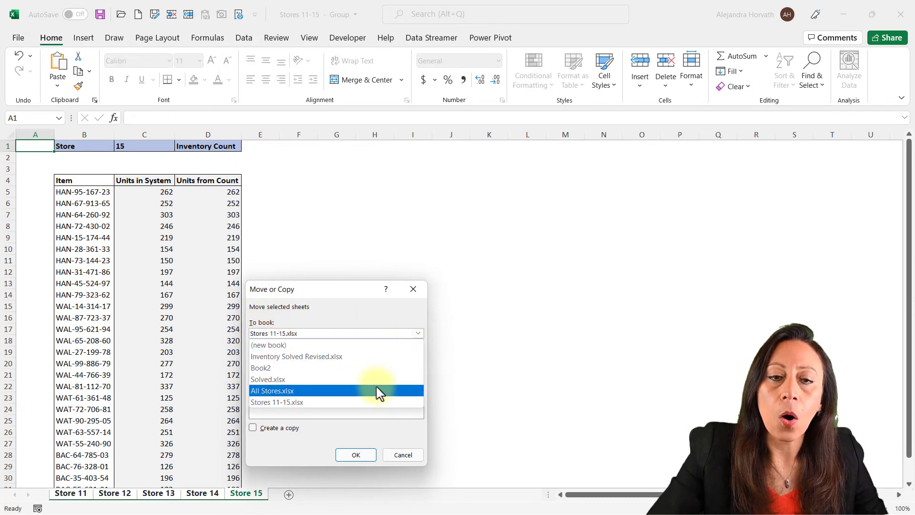
{"action": "left_click", "coordinate": [379, 391]}
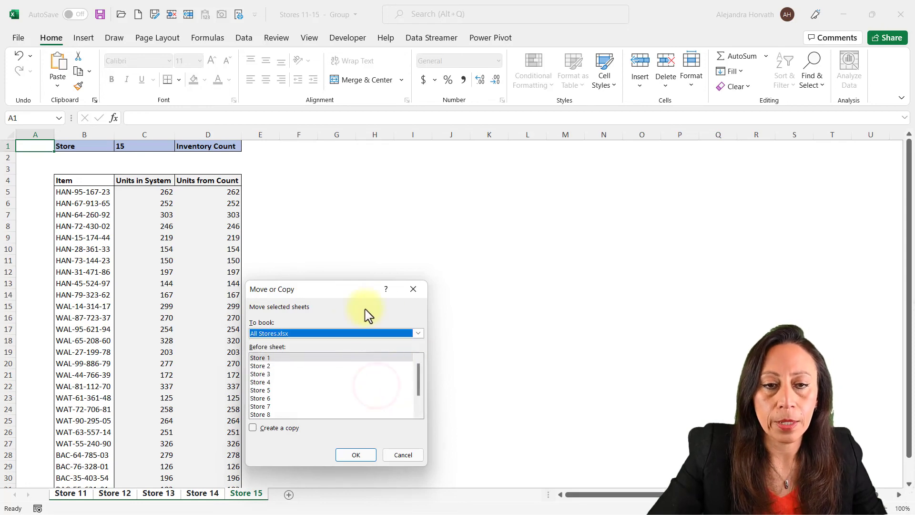
{"action": "left_click_drag", "start_coordinate": [419, 380], "coordinate": [419, 393]}
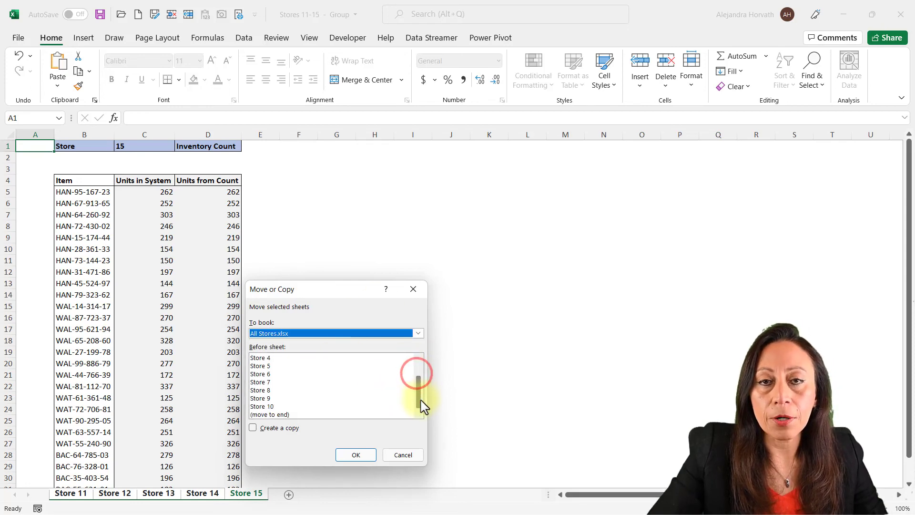
{"action": "left_click", "coordinate": [270, 415]}
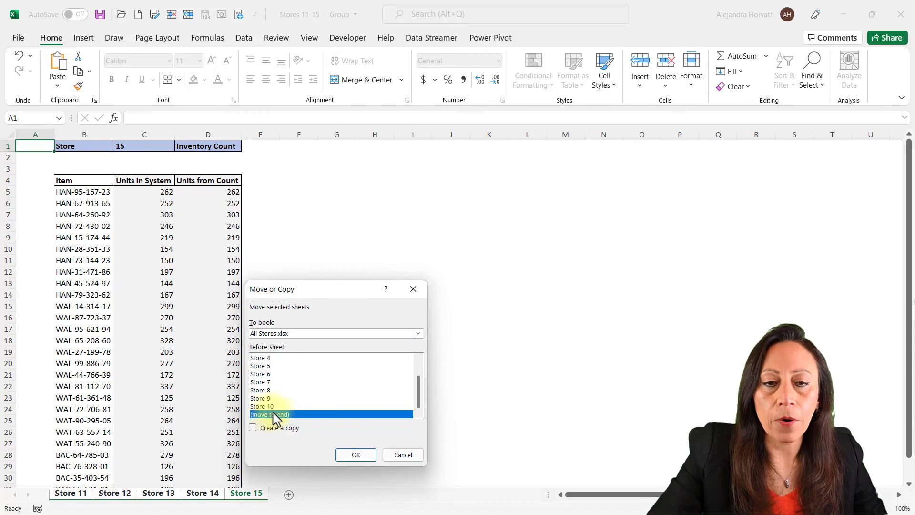
{"action": "left_click", "coordinate": [353, 457]}
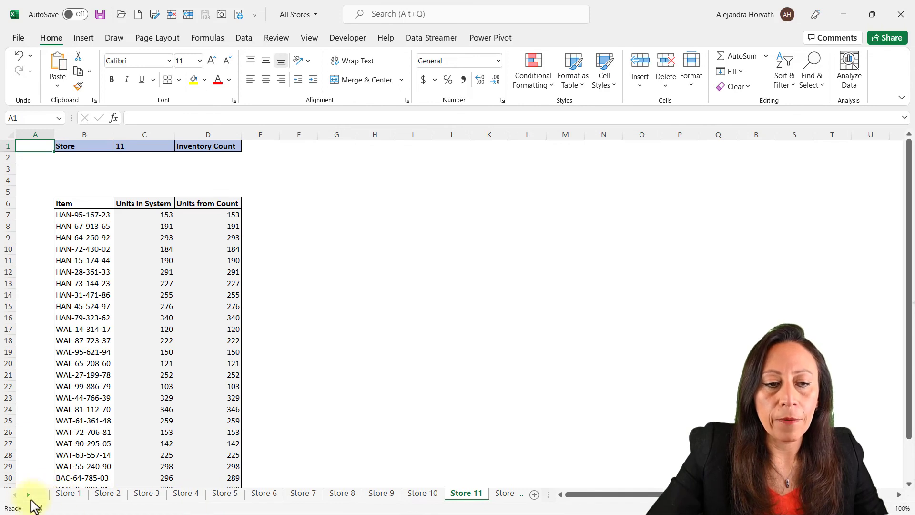
- Look through the sheet tabs of the All Stores workbook from Store 1 to Store 15
{"action": "left_click", "coordinate": [29, 495]}
{"action": "left_click", "coordinate": [29, 495]}
{"action": "left_click", "coordinate": [28, 495]}
{"action": "left_click", "coordinate": [29, 495]}
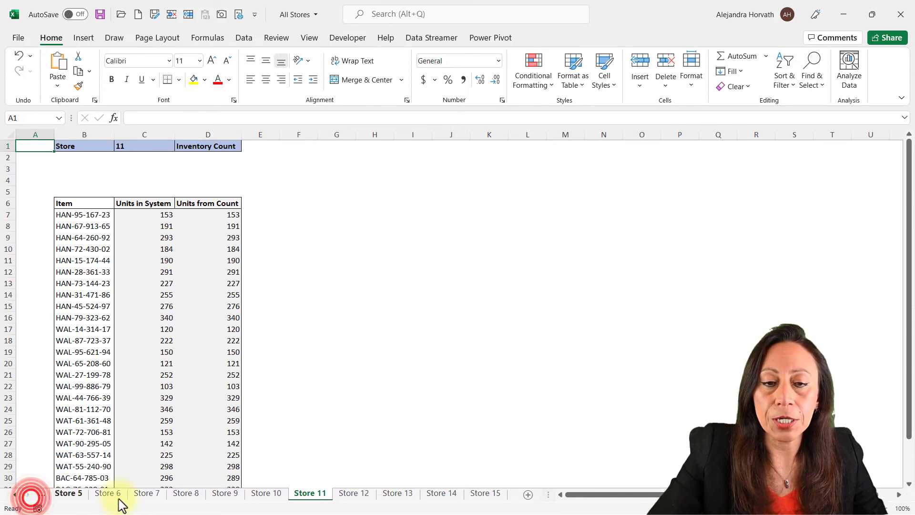
{"action": "left_click", "coordinate": [15, 495]}
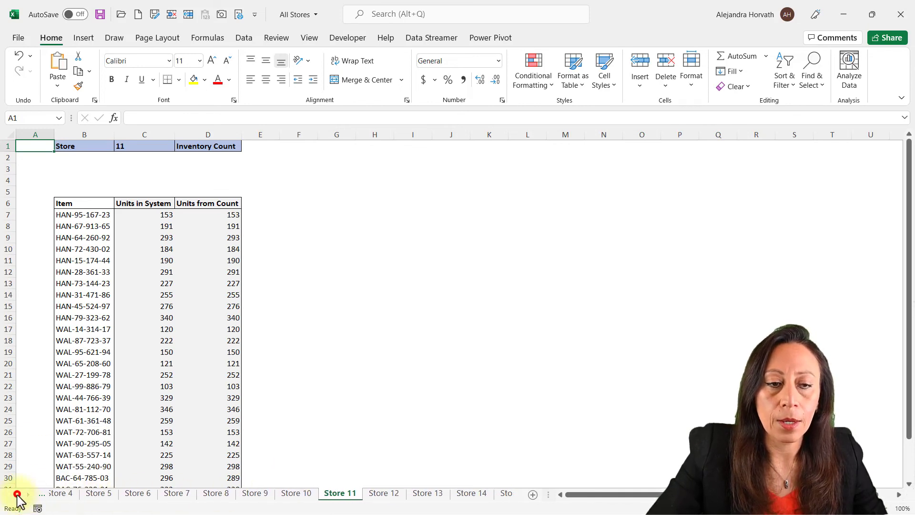
{"action": "left_click", "coordinate": [14, 495]}
{"action": "left_click", "coordinate": [15, 495]}
{"action": "left_click", "coordinate": [14, 495]}
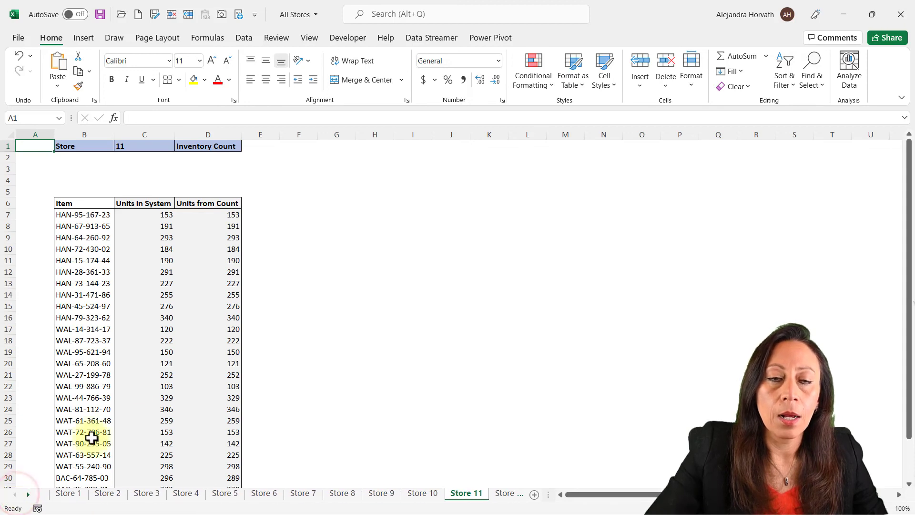
- Save and close the All Stores workbook, and refresh all data in the Solved workbook
{"action": "left_click", "coordinate": [100, 15]}
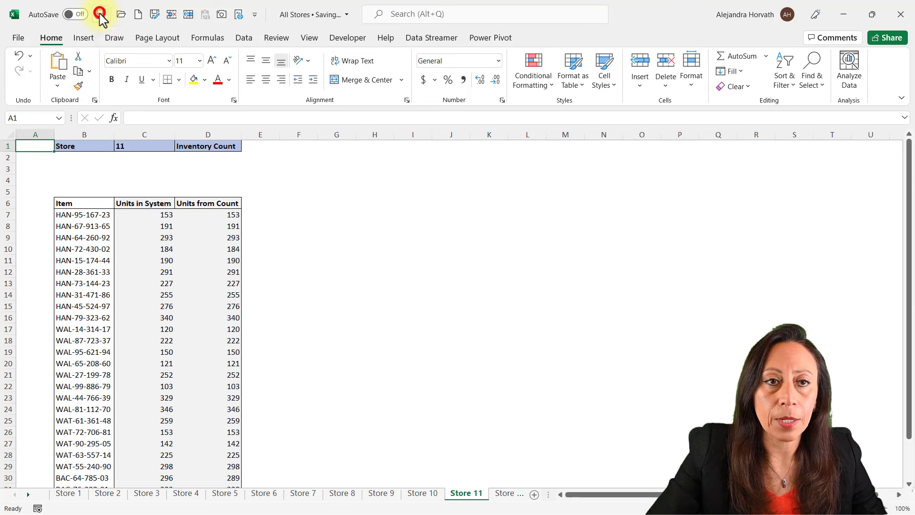
{"action": "left_click", "coordinate": [901, 14]}
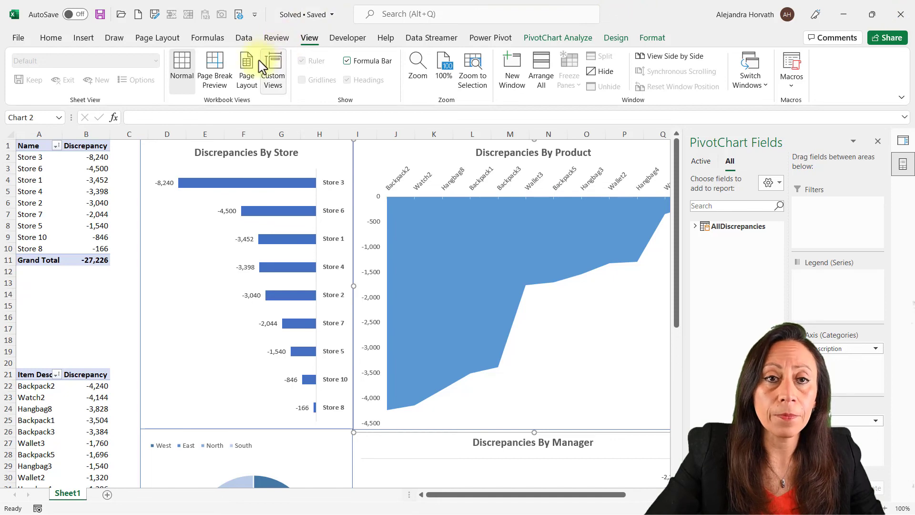
{"action": "left_click", "coordinate": [246, 39]}
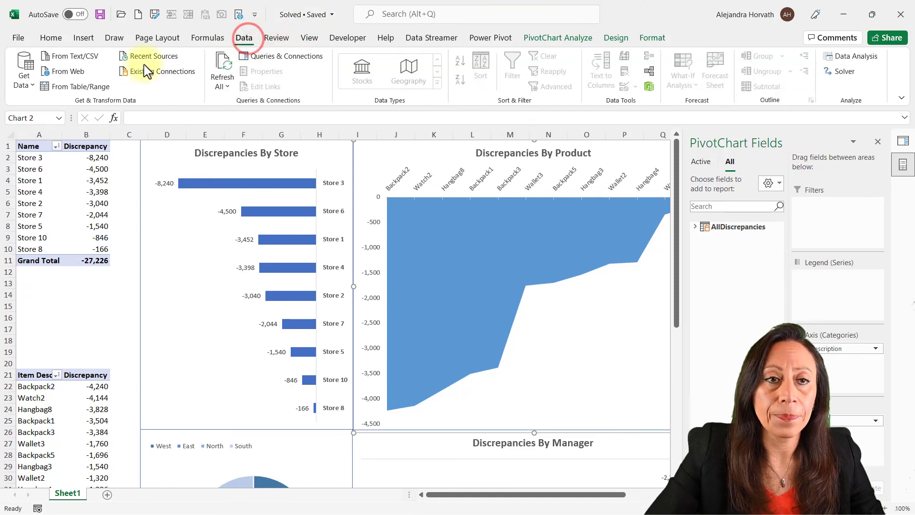
{"action": "left_click", "coordinate": [224, 66]}
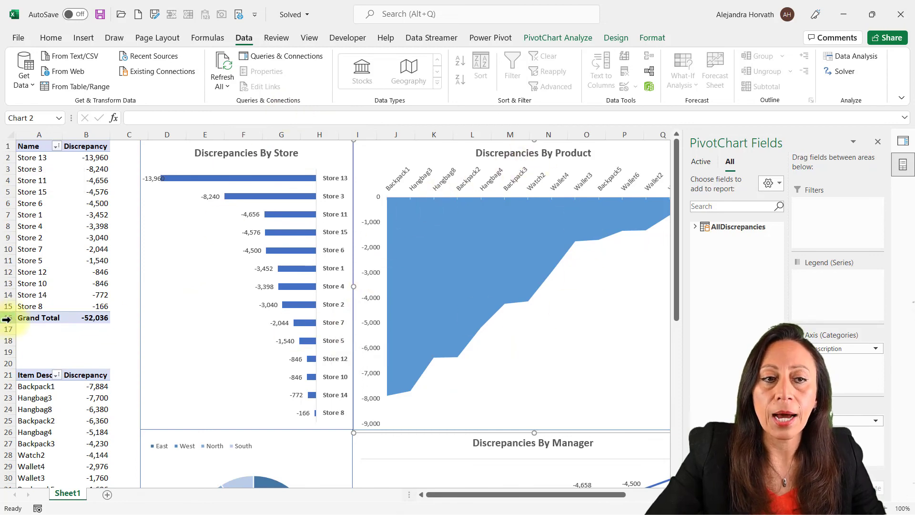
- Examine the refreshed PivotTables and discrepancy charts by store, product, zone and manager
{"action": "scroll", "coordinate": [346, 288], "scroll_direction": "down", "scroll_amount": 2}
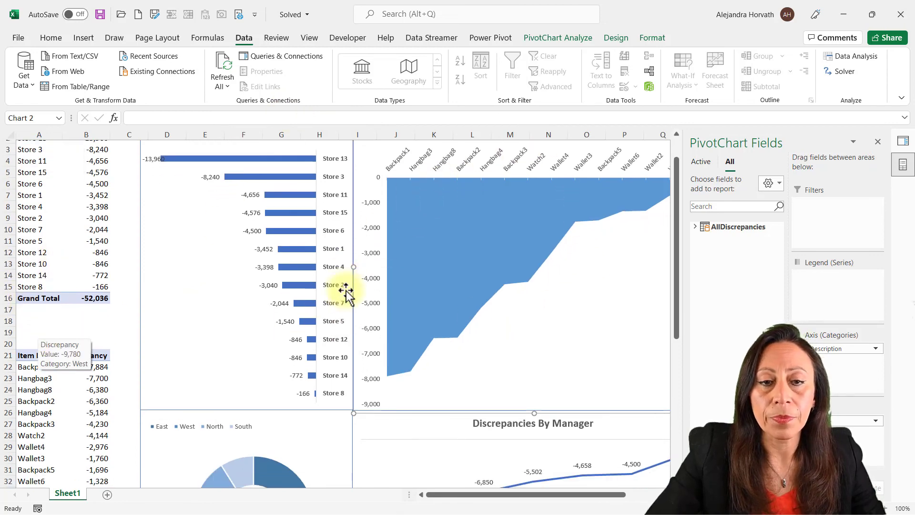
{"action": "scroll", "coordinate": [333, 229], "scroll_direction": "up", "scroll_amount": 2}
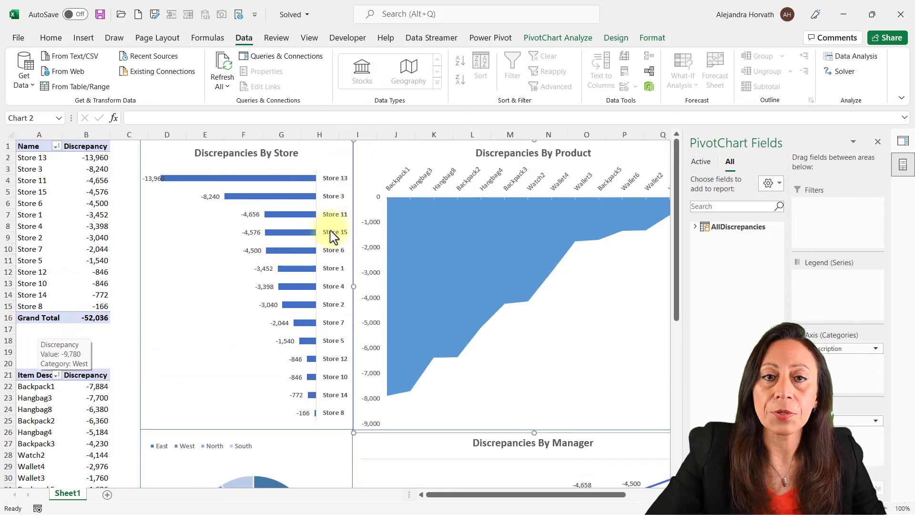
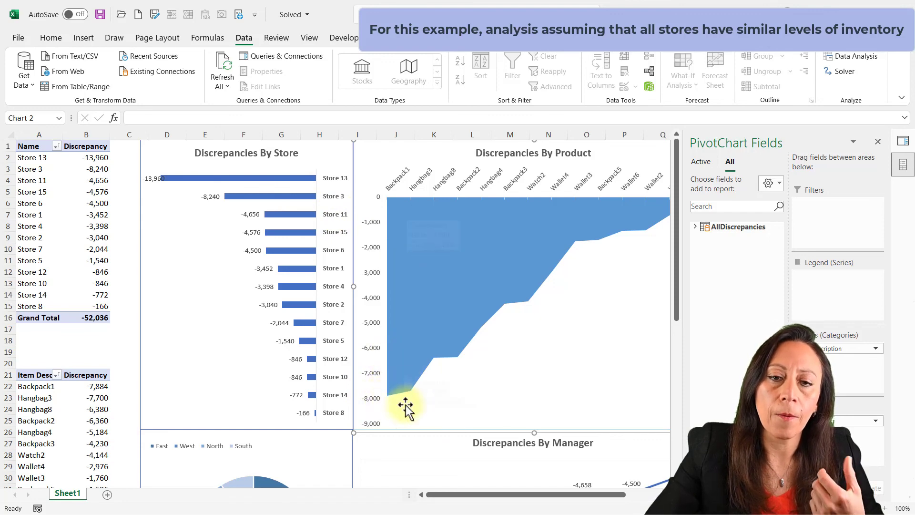
{"action": "mouse_move", "coordinate": [405, 408]}
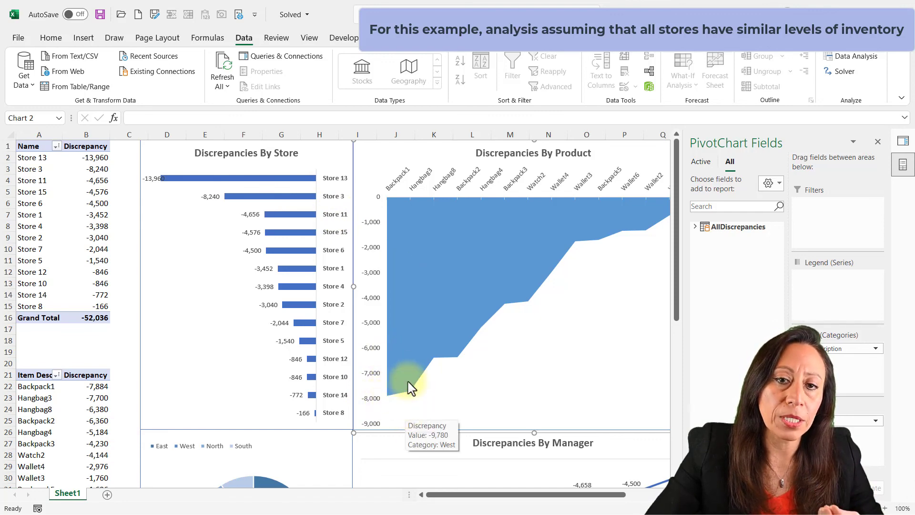
{"action": "scroll", "coordinate": [406, 377], "scroll_direction": "down", "scroll_amount": 7}
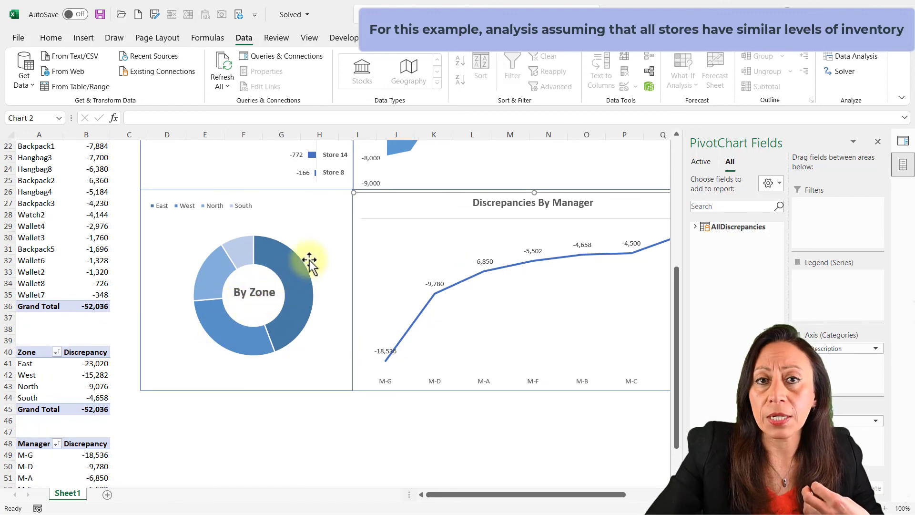
{"action": "mouse_move", "coordinate": [294, 277]}
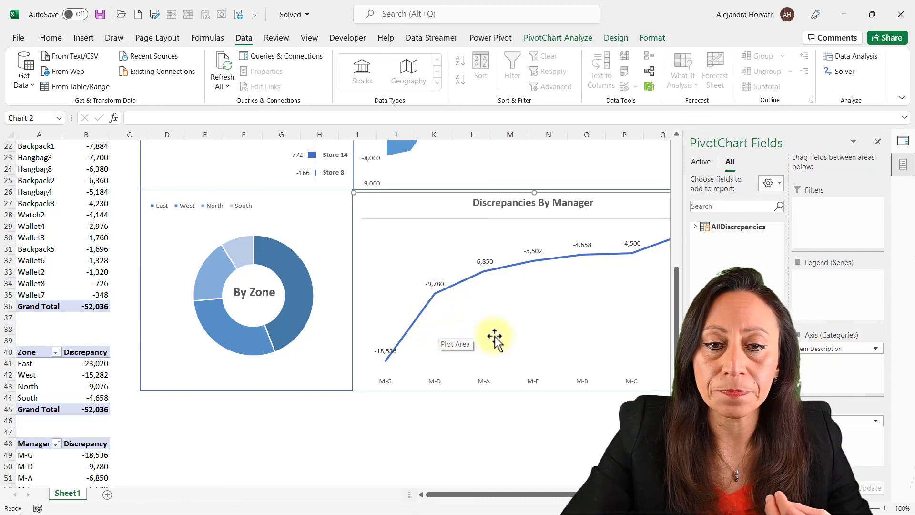
{"action": "left_click_drag", "start_coordinate": [498, 495], "coordinate": [533, 479]}
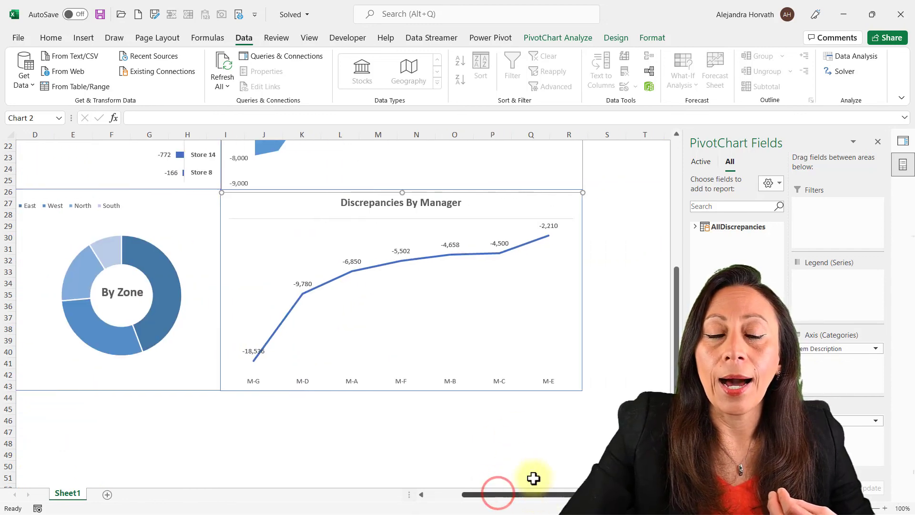
{"action": "scroll", "coordinate": [394, 377], "scroll_direction": "up", "scroll_amount": 7}
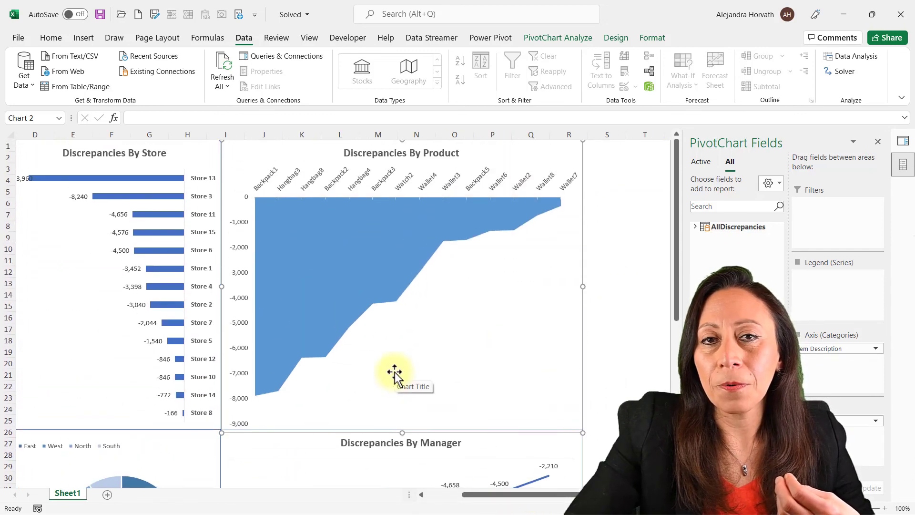